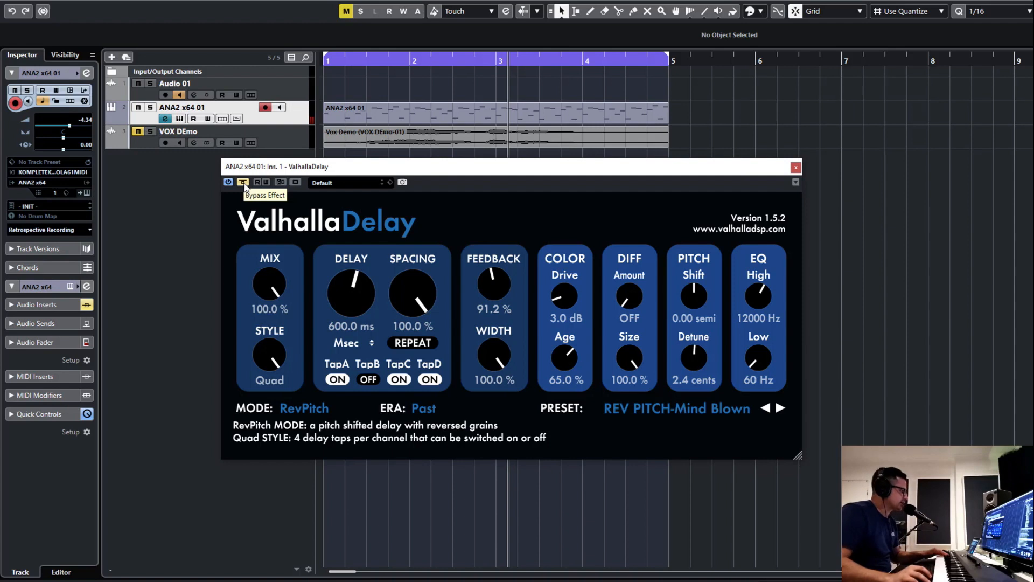
Turn off the bypass on the ValhallaDelay insert and lower the Feedback to 28.8 %.
click(244, 183)
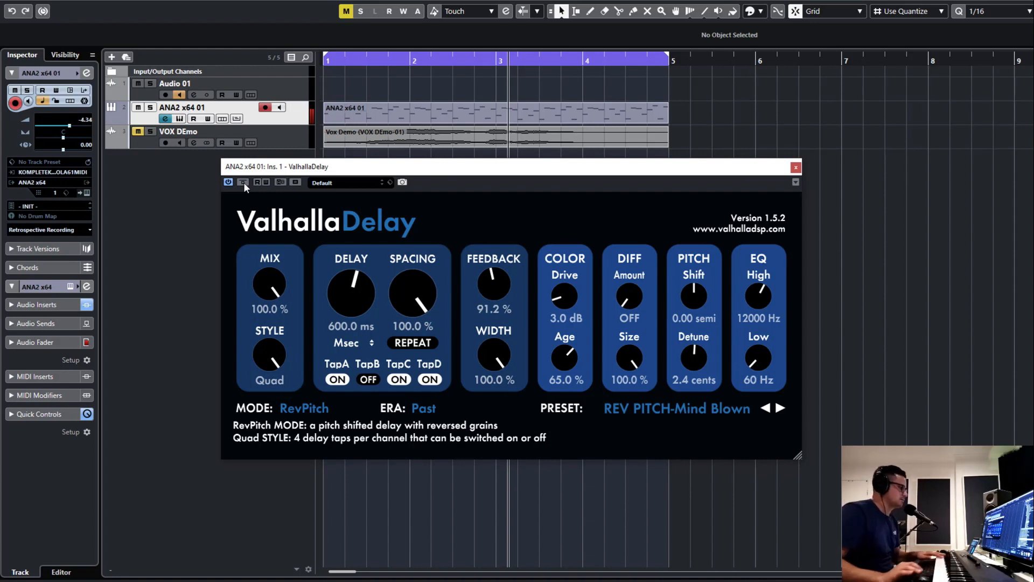
mouse_move(491, 285)
mouse_down()
mouse_move(493, 297)
mouse_move(504, 283)
mouse_up()
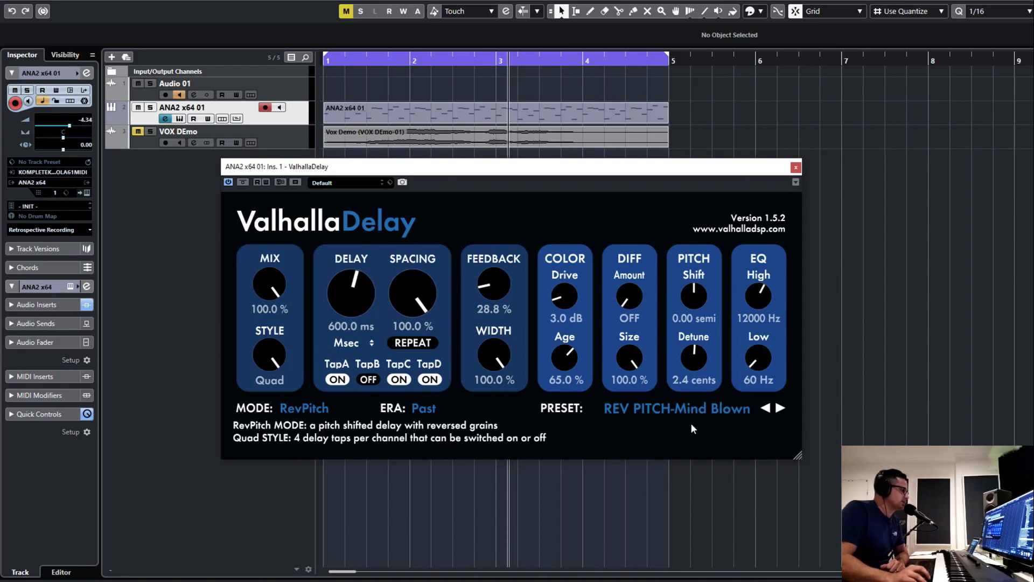
click(639, 407)
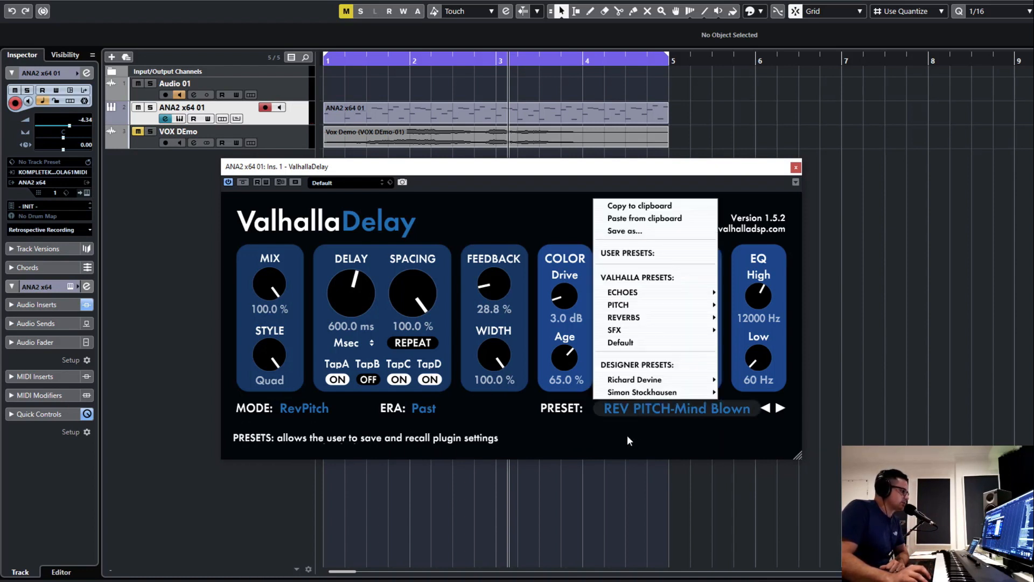
click(502, 415)
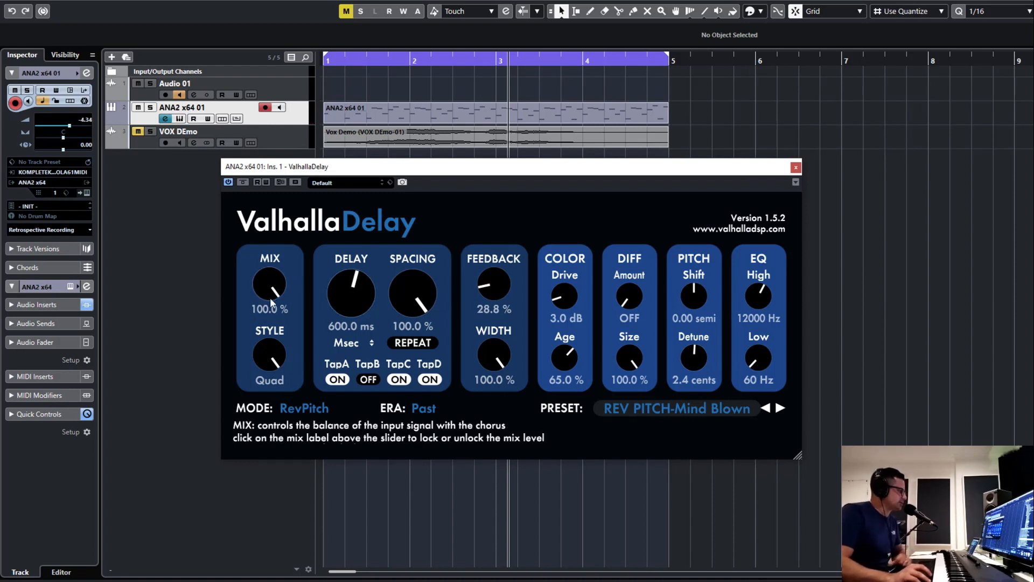
Lower the Mix to 65.2 % and try a Width of -100 % before resetting it to 100 %.
drag(270, 297, 257, 338)
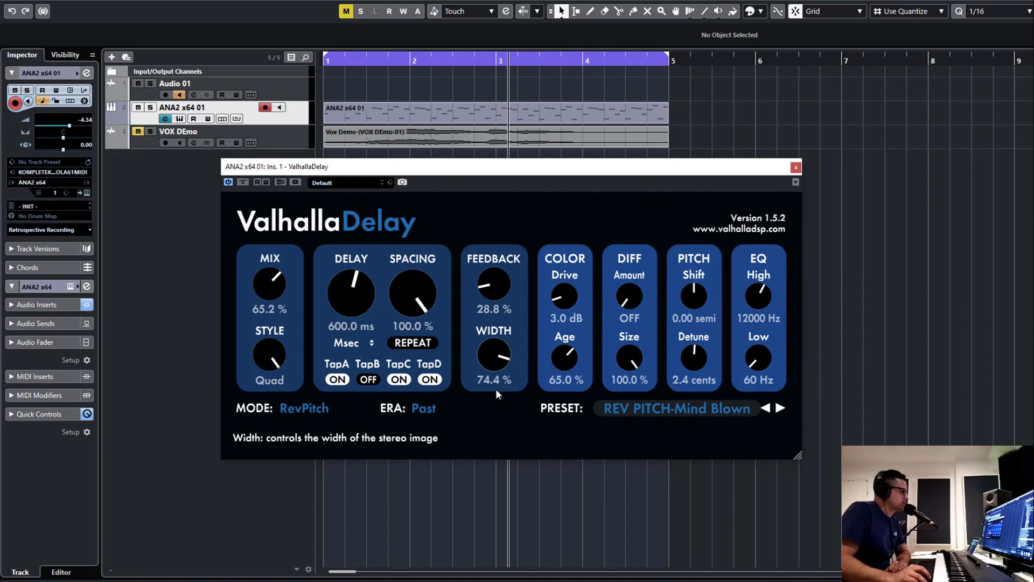
drag(499, 346, 491, 397)
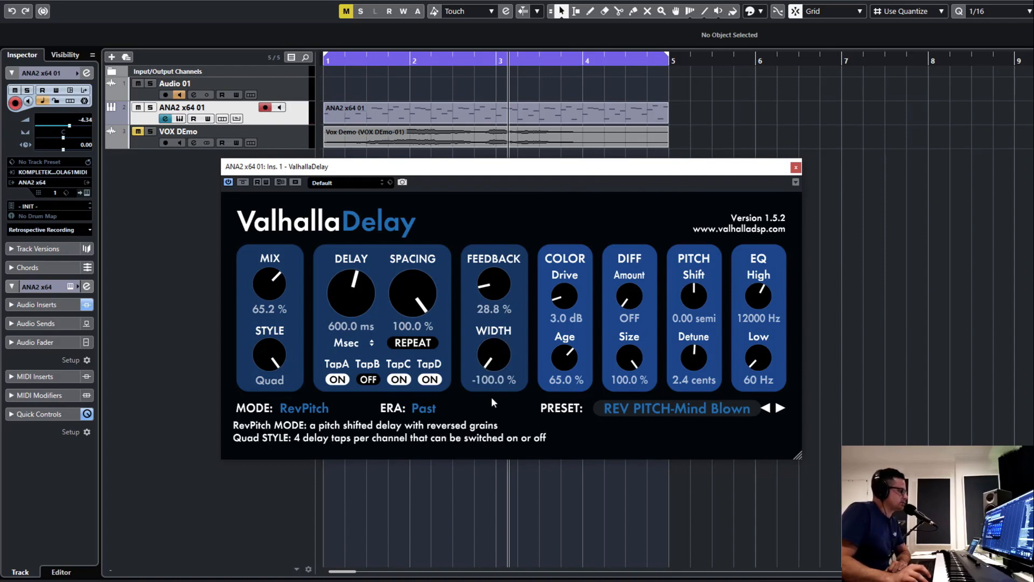
double_click(489, 364)
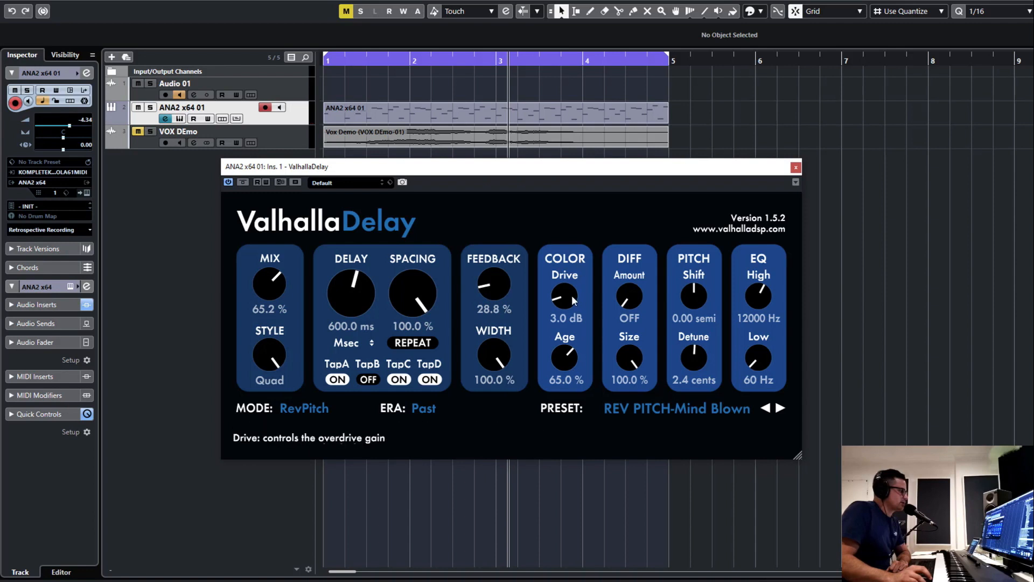
Set the Color section's Drive to 0.0 dB and its Age to 0.0 %.
drag(573, 301, 567, 413)
drag(571, 370, 565, 525)
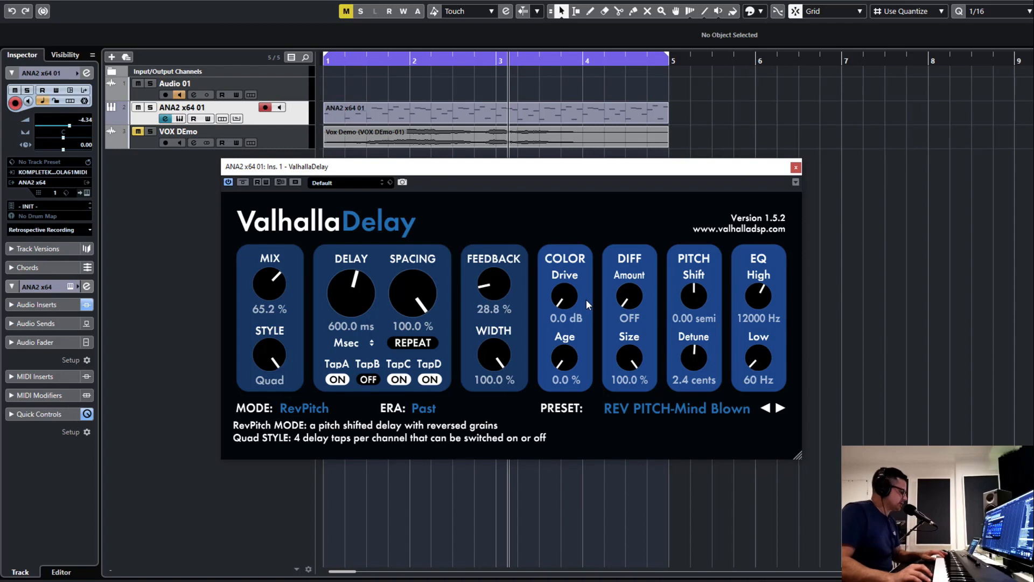
Load the Default preset and set the diffusion Amount to 83.2 %, Wow to 26.0 % and Flutter to 11.6 %.
click(626, 416)
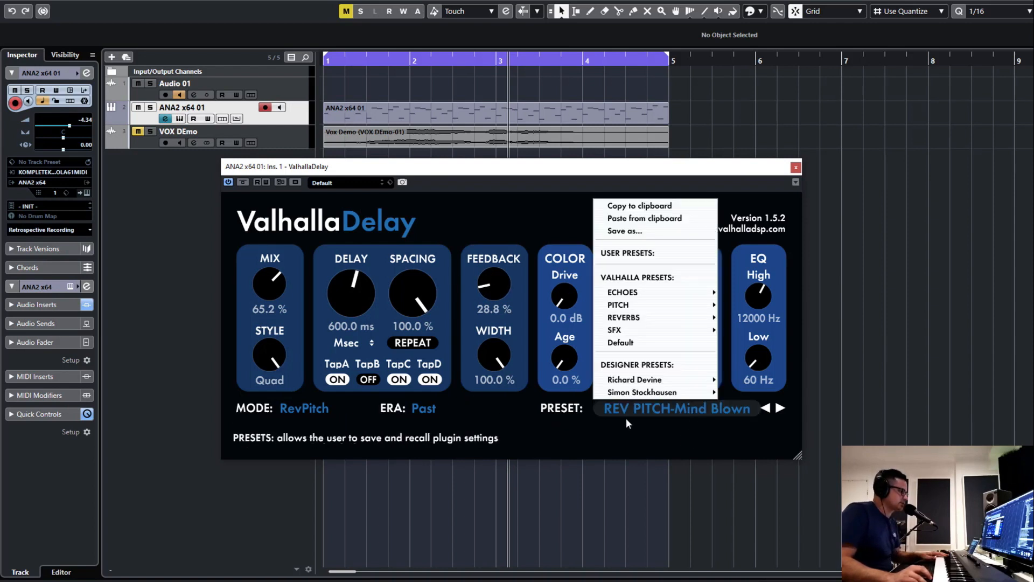
click(643, 342)
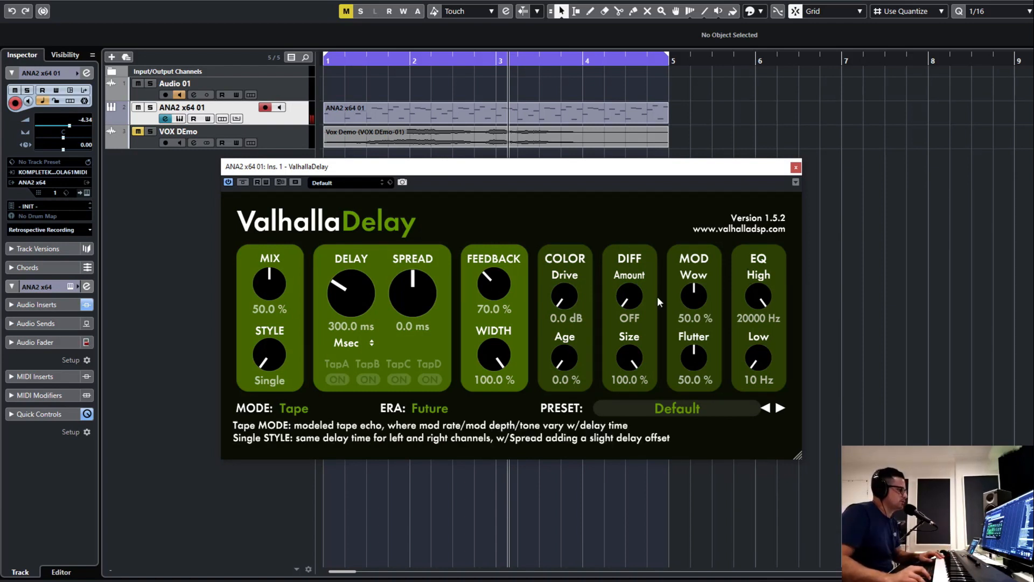
drag(641, 296, 641, 261)
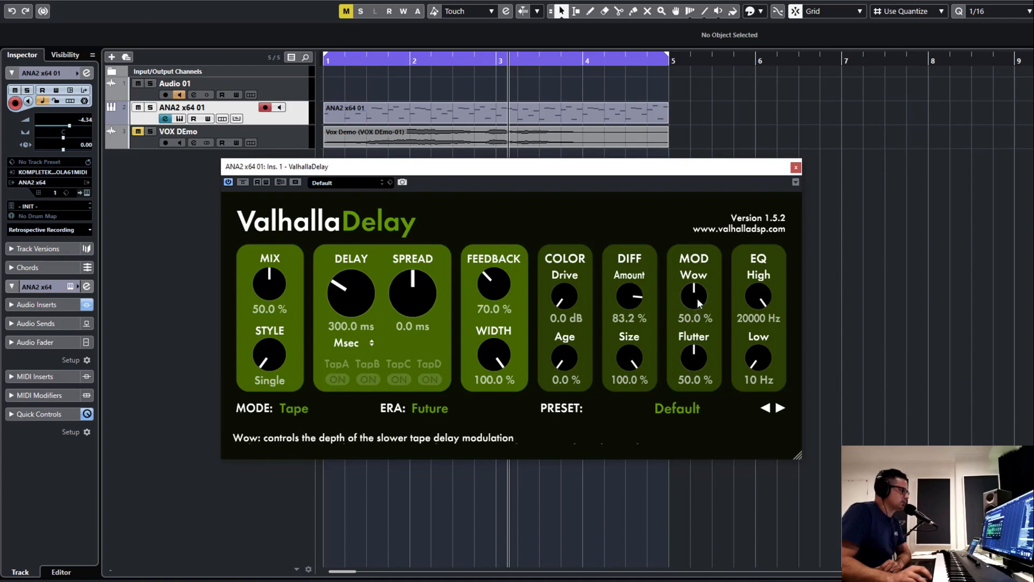
drag(697, 299, 699, 393)
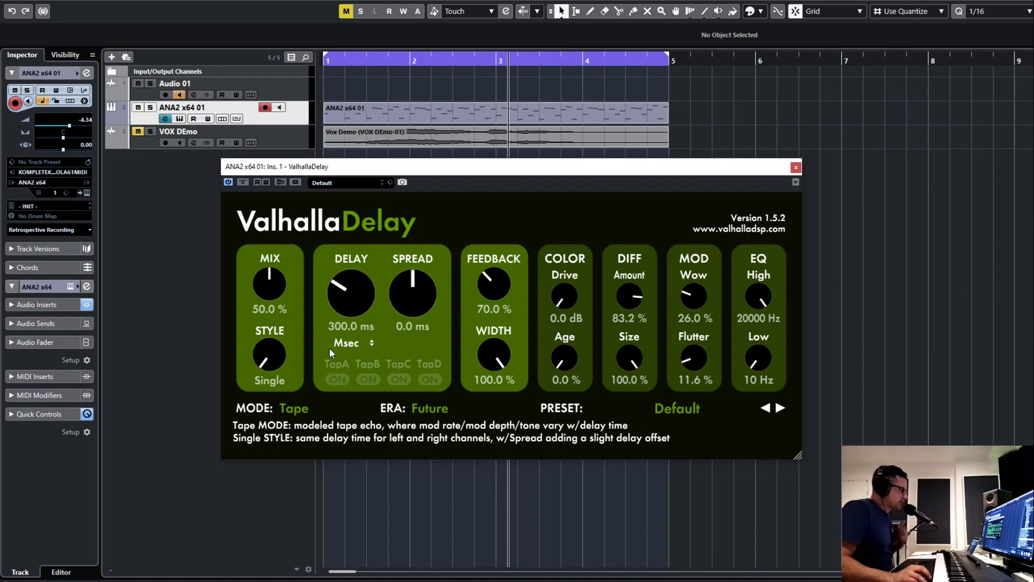
Switch the delay mode to Digital and turn the diffusion Amount to OFF.
click(291, 407)
click(317, 467)
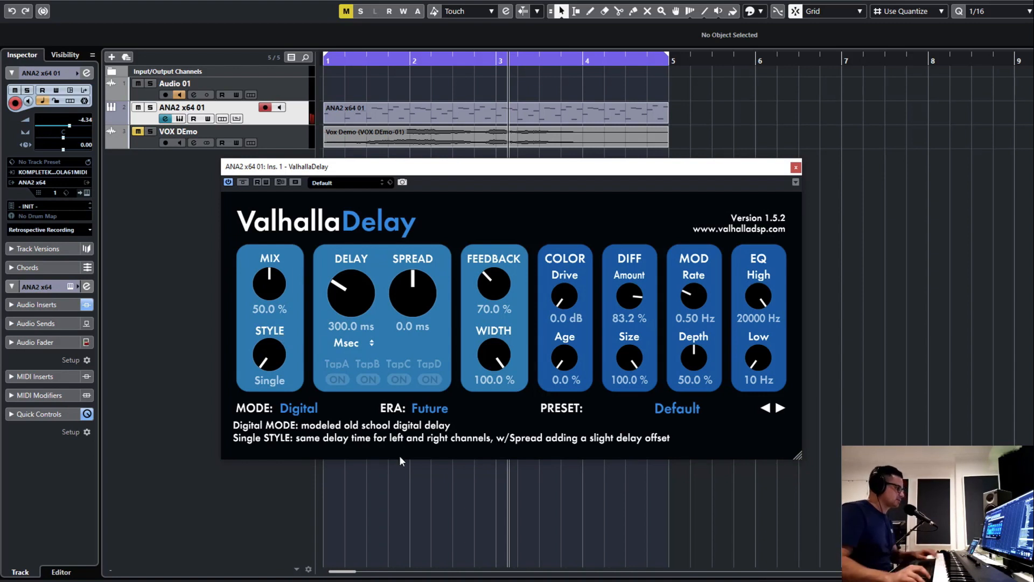
drag(620, 304, 621, 579)
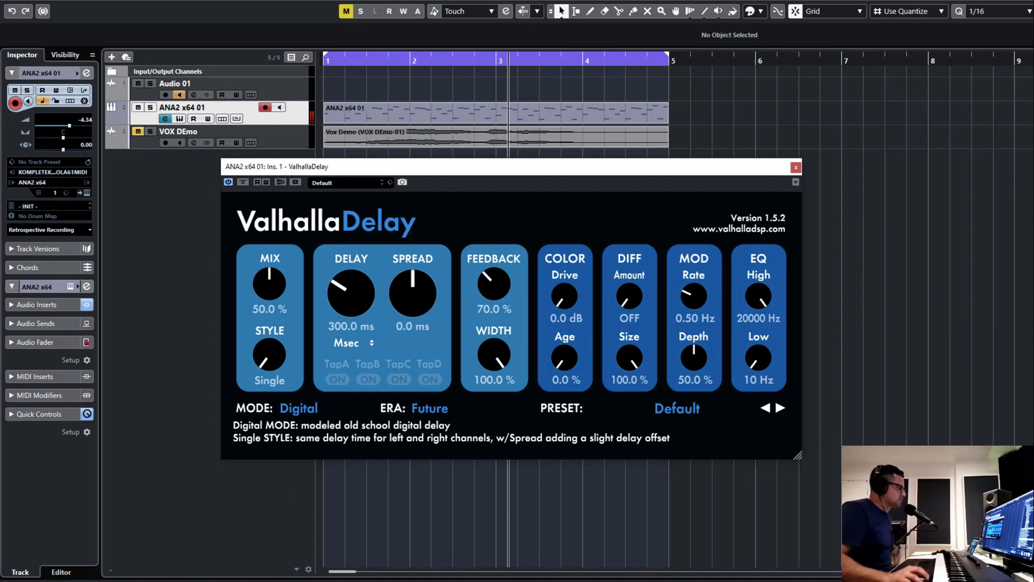
Try different free-running delay times in milliseconds, such as 288.0 ms.
click(338, 344)
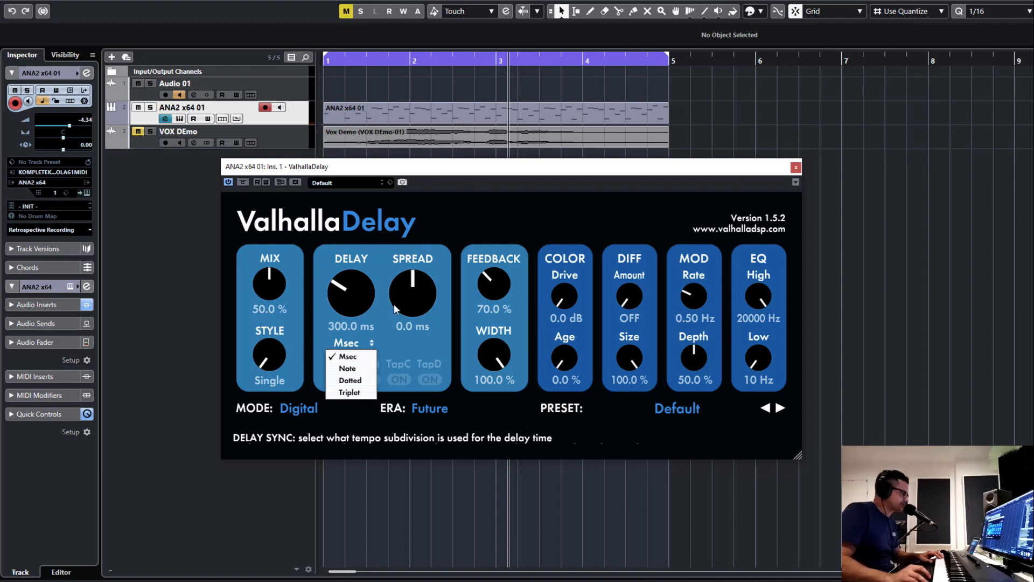
click(354, 335)
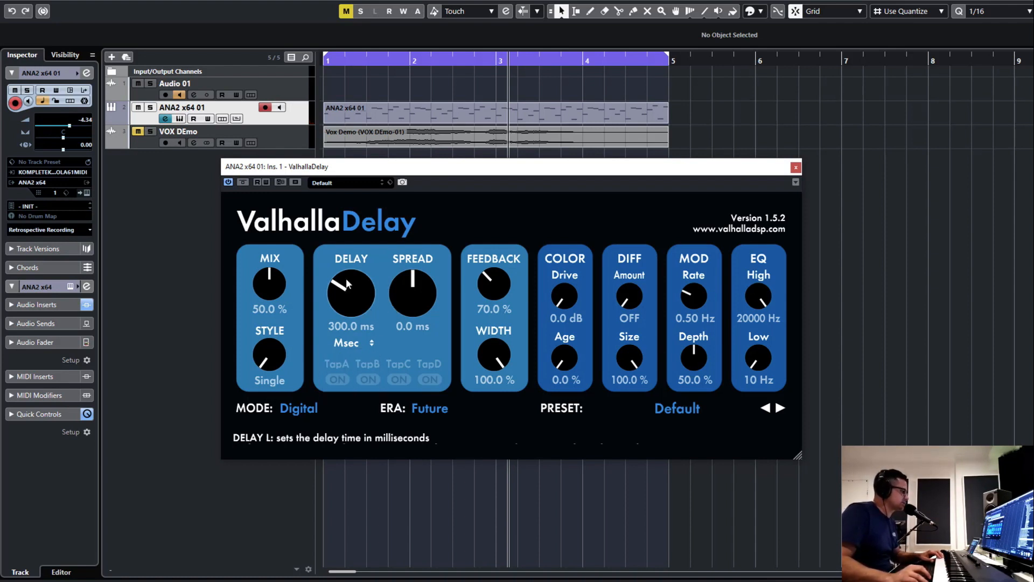
drag(347, 283, 377, 201)
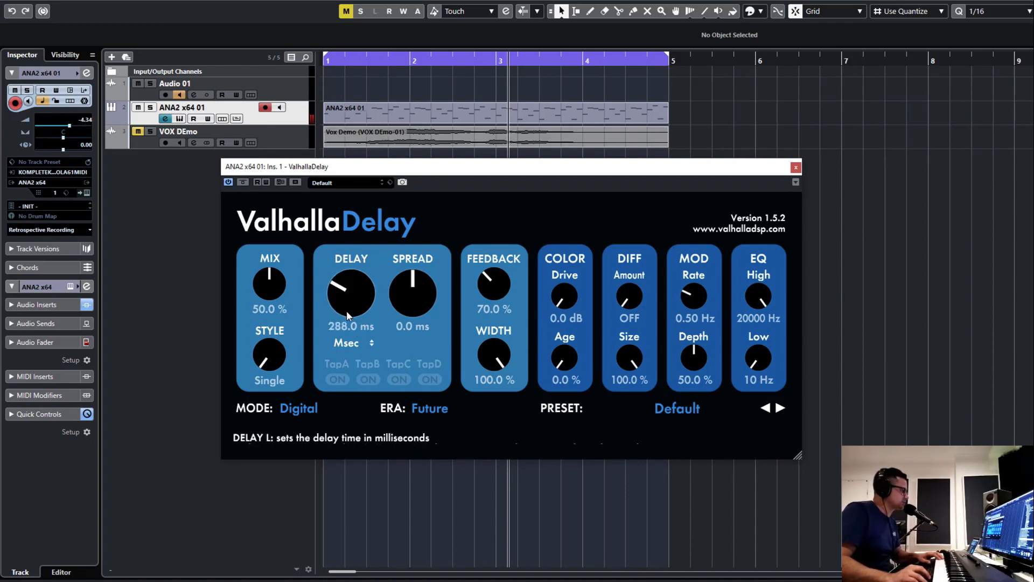
drag(347, 315, 358, 324)
Sync the delay to Note values at 1/8 and raise the Spread to 20.0 ms.
click(349, 343)
click(362, 371)
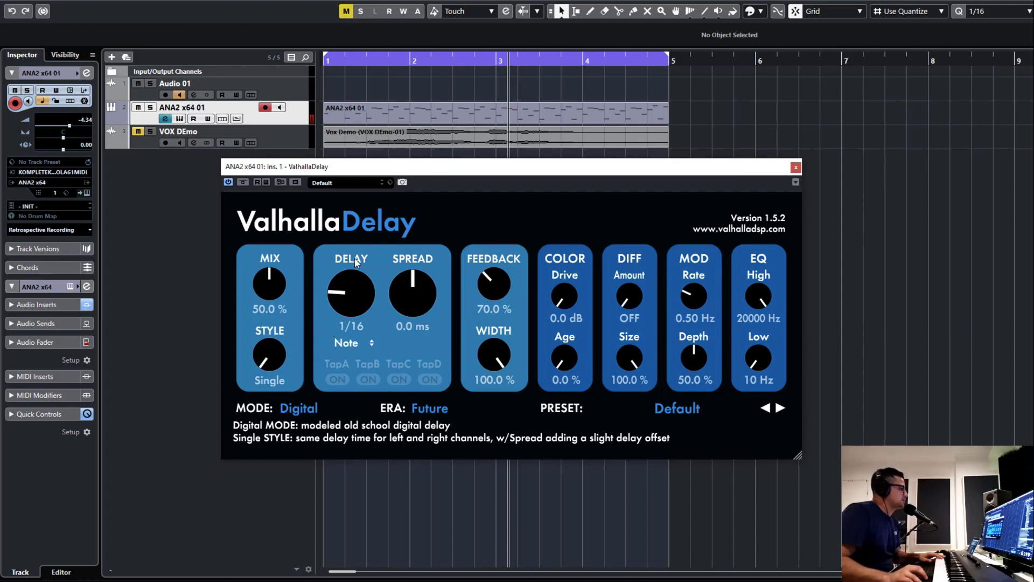
drag(365, 295, 365, 292)
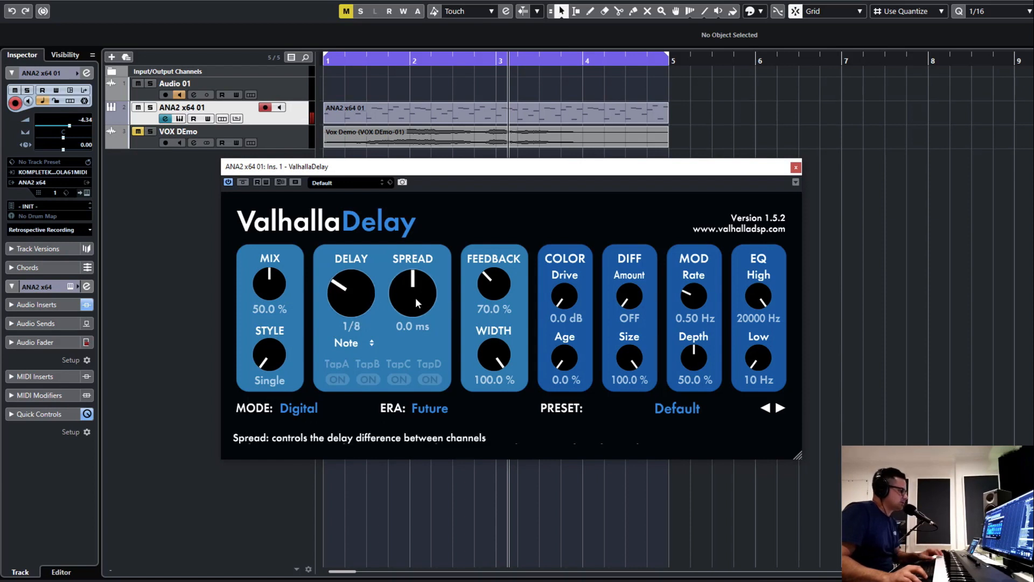
drag(418, 299, 425, 169)
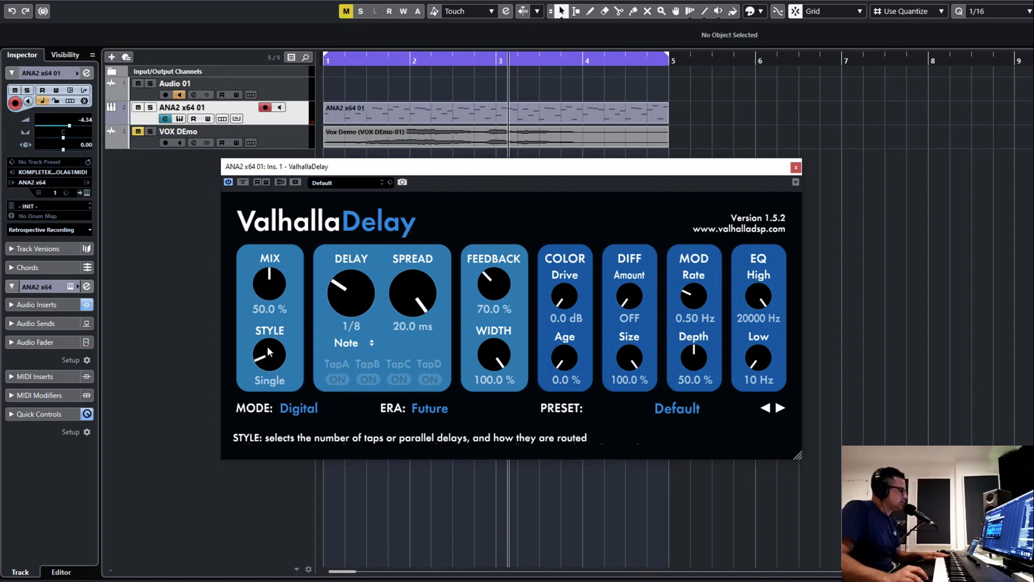
Change the style to Dual and sync the right channel's delay to a dotted 1/8.
drag(267, 346, 271, 333)
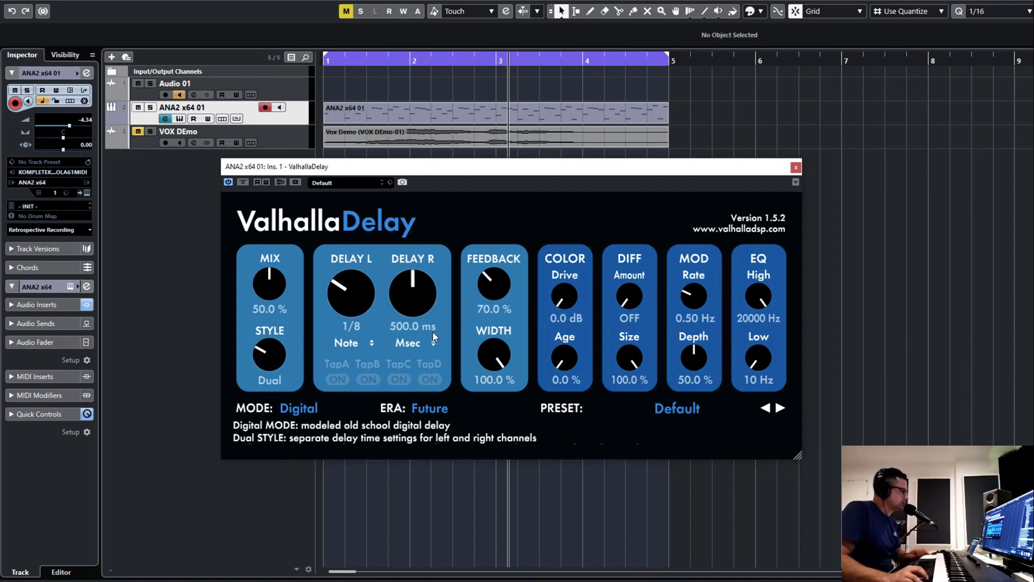
click(415, 343)
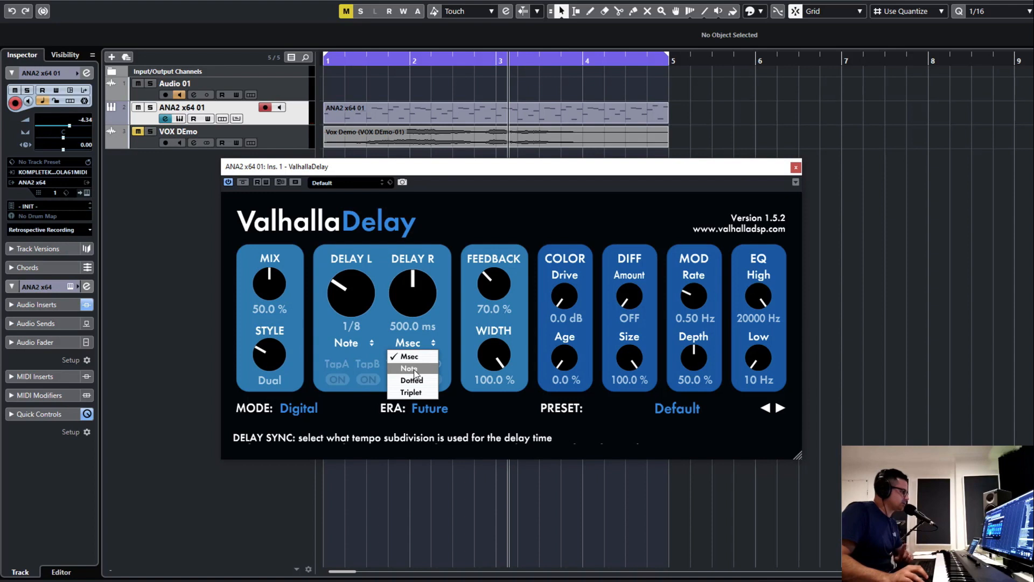
click(427, 377)
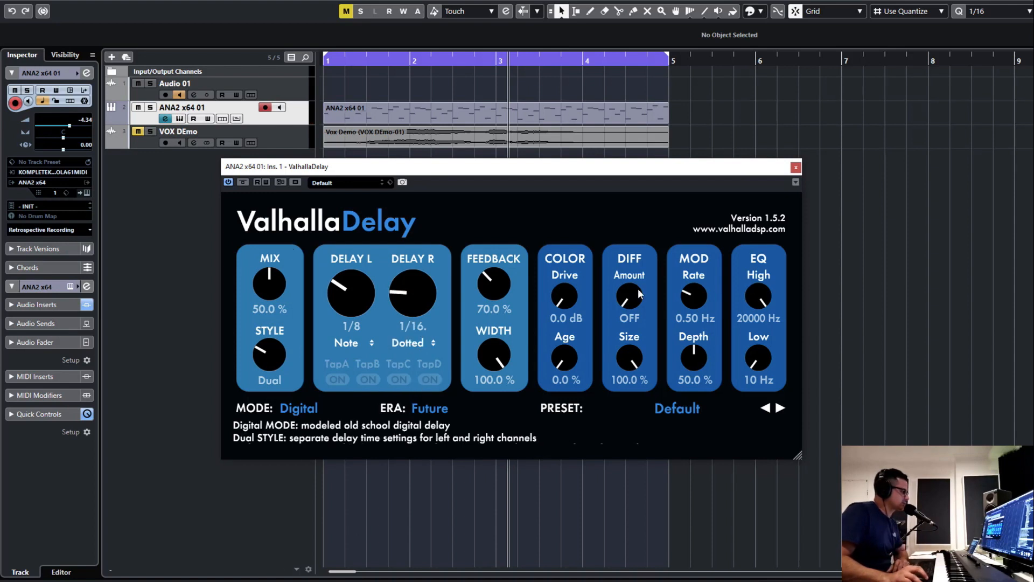
drag(424, 286, 431, 268)
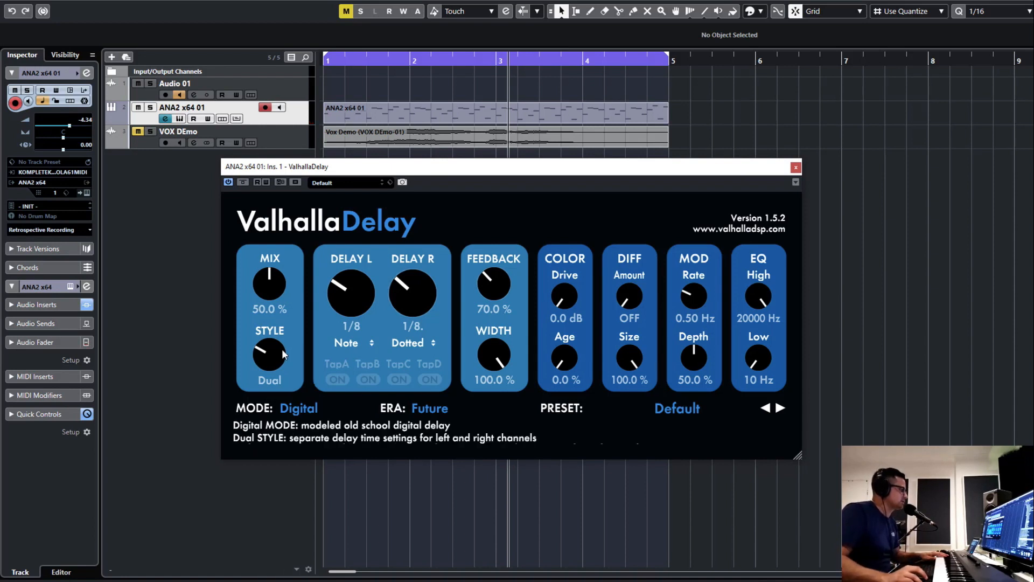
Change the style to Ratio and set the delay to 1/4 with the Ratio at 100 %.
drag(270, 349, 278, 323)
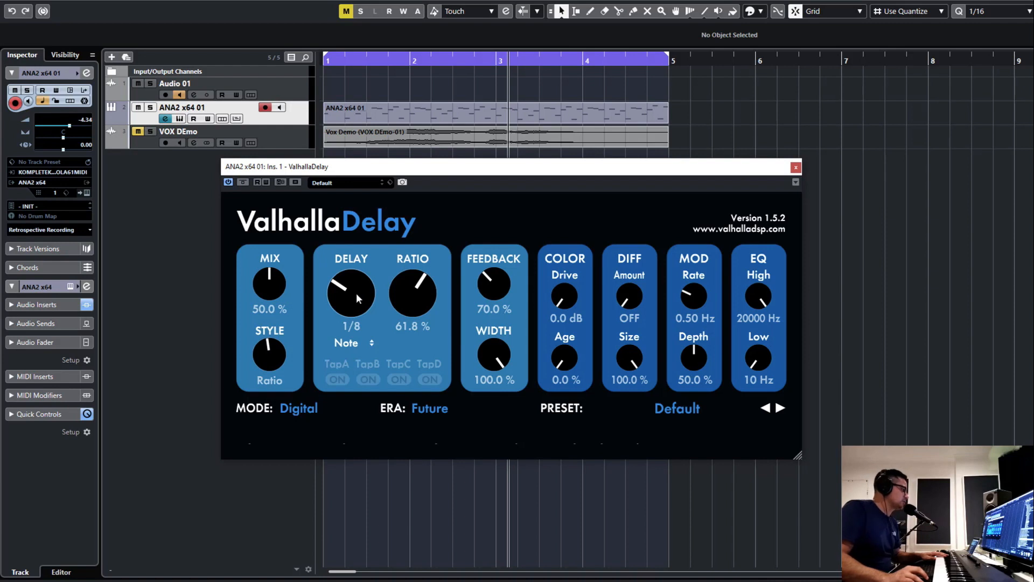
drag(357, 294, 355, 273)
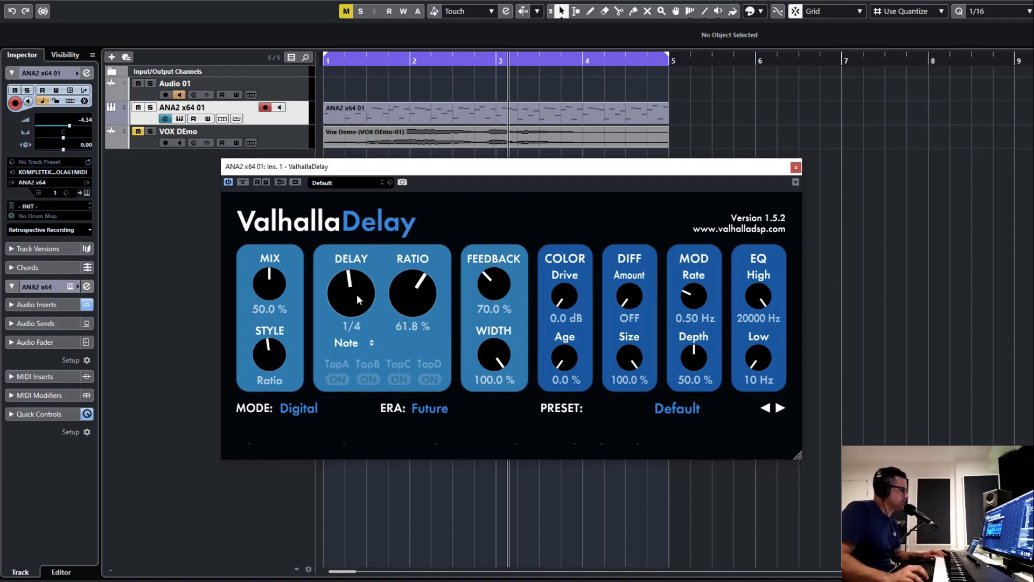
drag(417, 293, 422, 139)
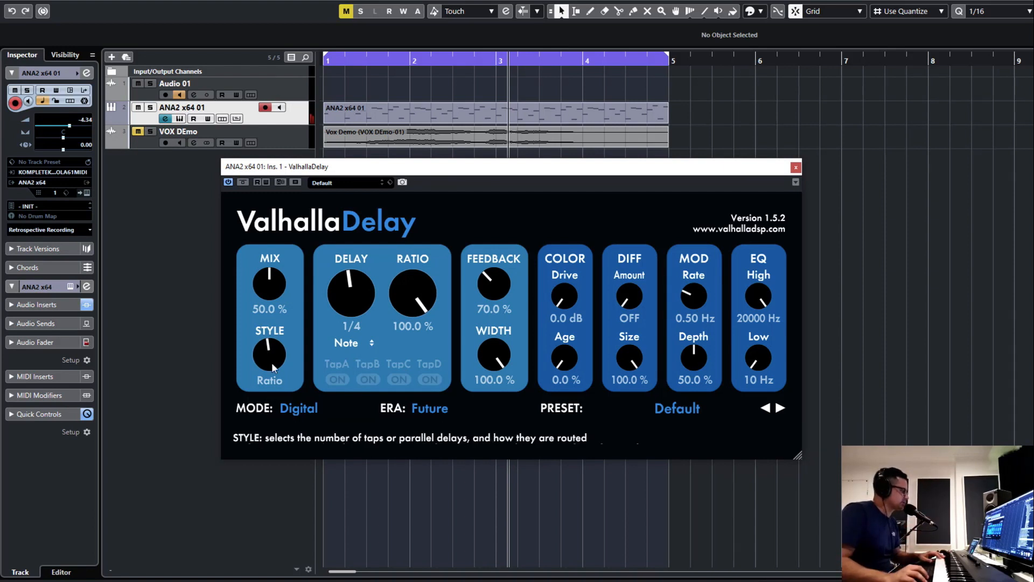
Set the Ratio between the channel delays to exactly 50 %.
double_click(412, 326)
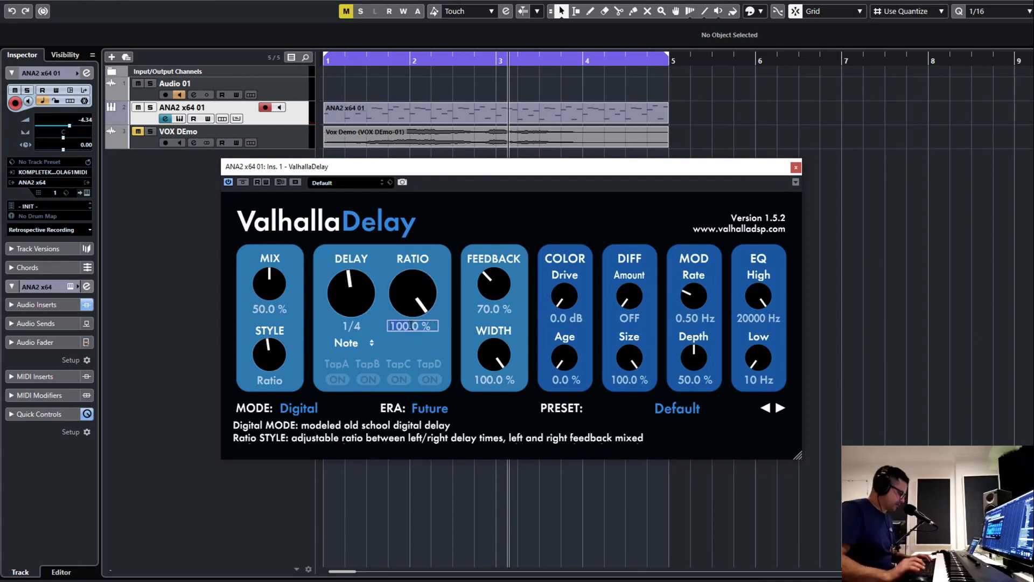
text(50)
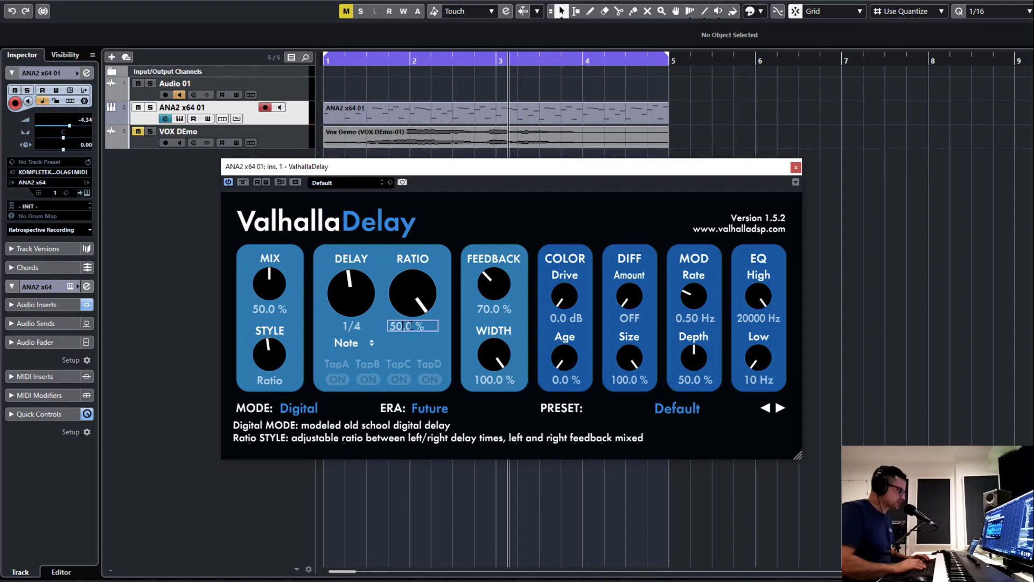
key(Return)
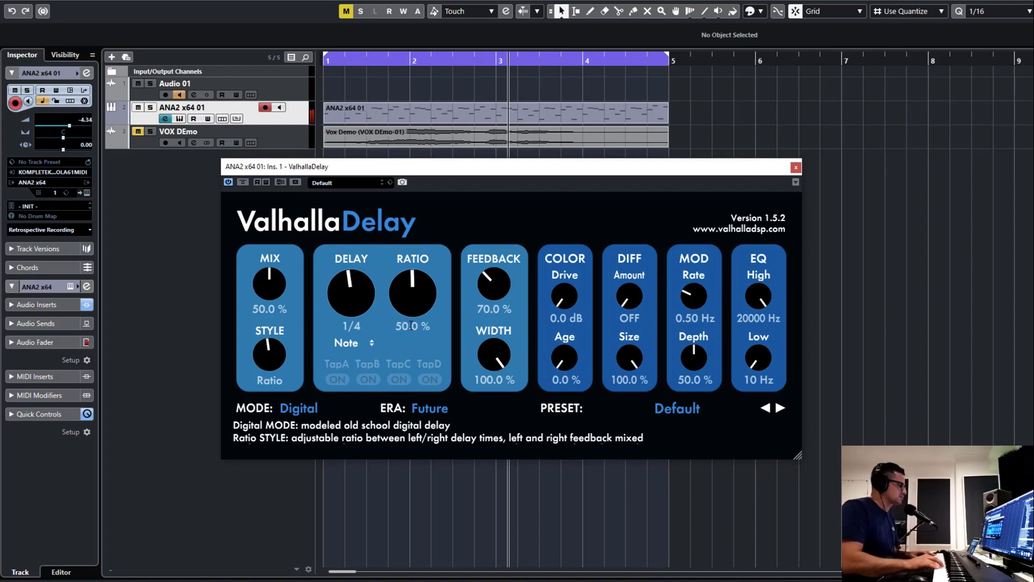
Try progressively lower Ratio values, including 27.0 %, 7.2 %, 3.7 % and 6.0 %.
mouse_move(413, 304)
mouse_down()
mouse_move(417, 330)
mouse_move(419, 308)
mouse_move(422, 316)
mouse_up()
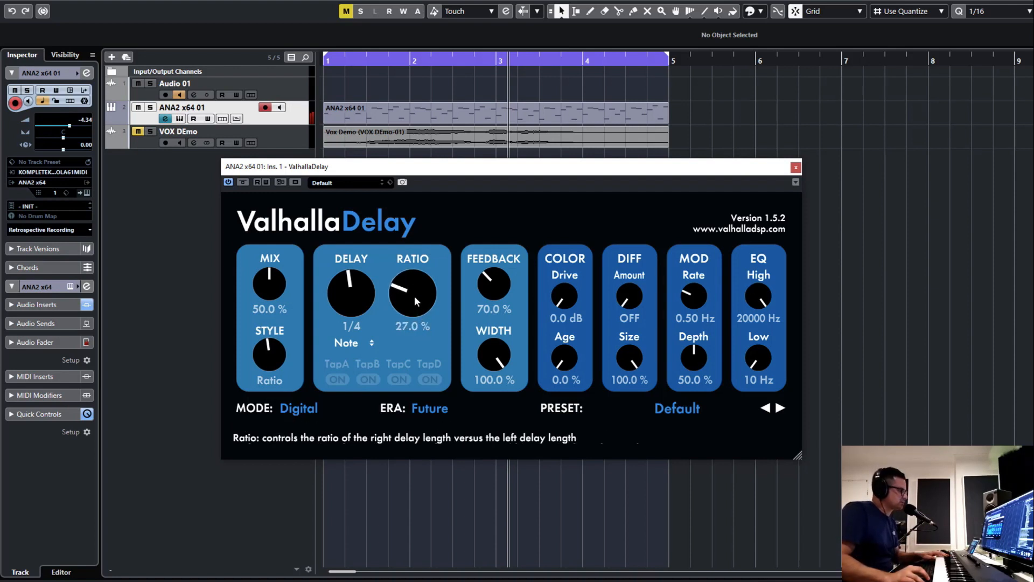
mouse_move(414, 295)
mouse_down()
mouse_move(425, 267)
mouse_move(364, 267)
mouse_move(401, 299)
mouse_move(399, 319)
mouse_move(435, 298)
mouse_move(413, 310)
mouse_up()
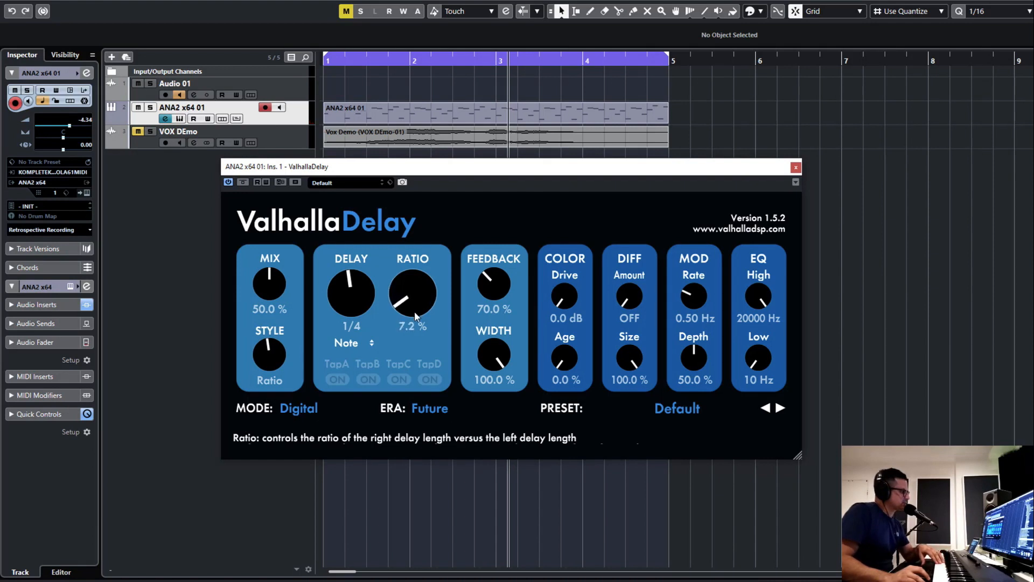
drag(417, 311, 414, 304)
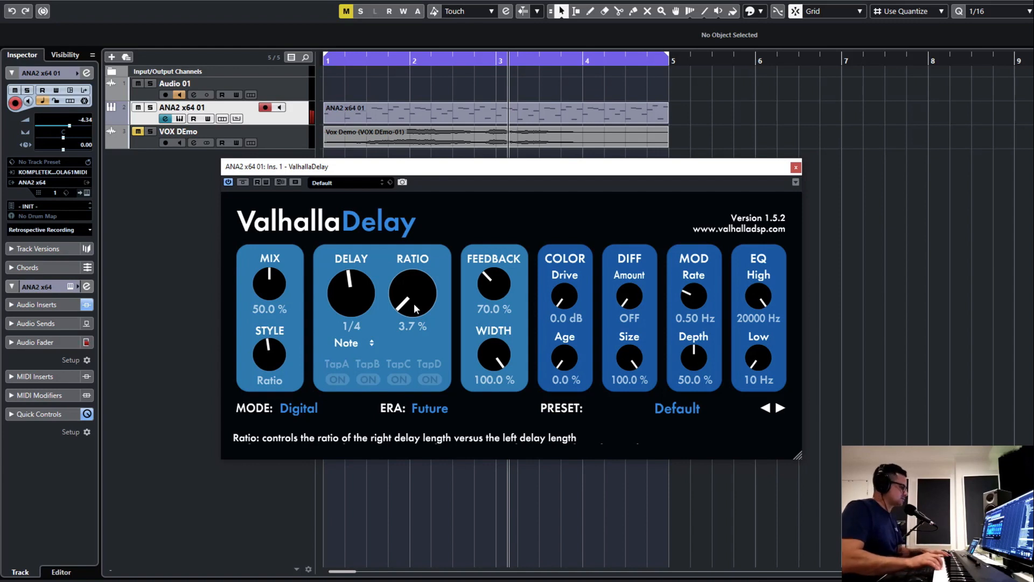
drag(414, 307, 414, 305)
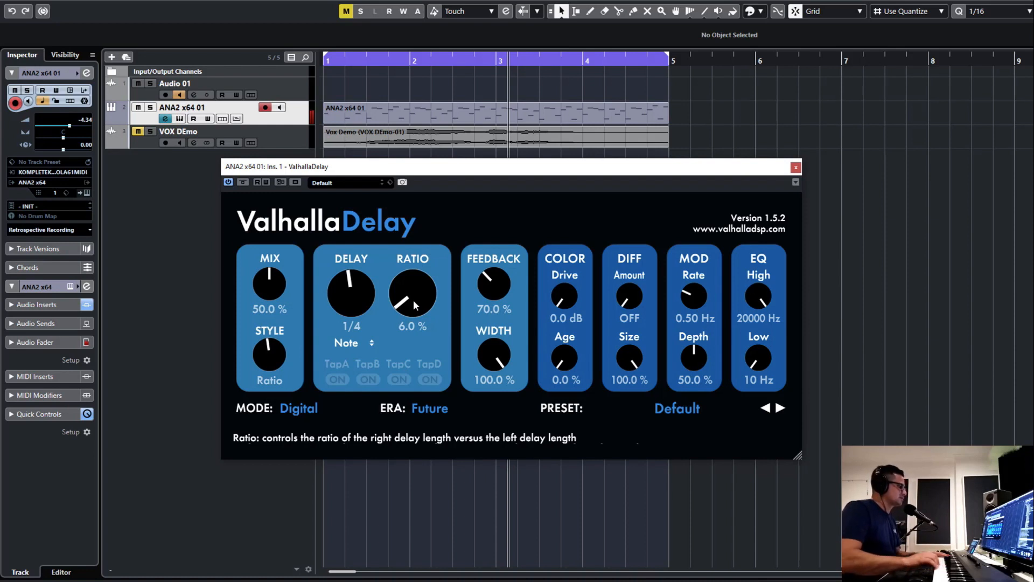
Raise the Ratio to 62.7 % and the Feedback to 86.0 %.
drag(412, 300, 434, 219)
drag(484, 259, 494, 304)
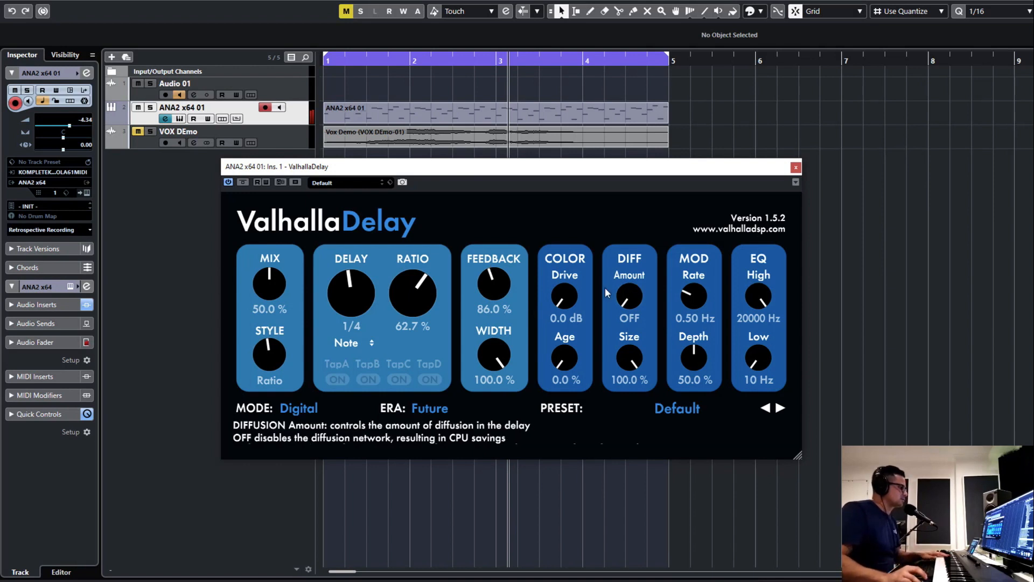
Set the Feedback to 90.0 % with a 1/16 delay, and change the style to PingPong.
drag(490, 283, 491, 277)
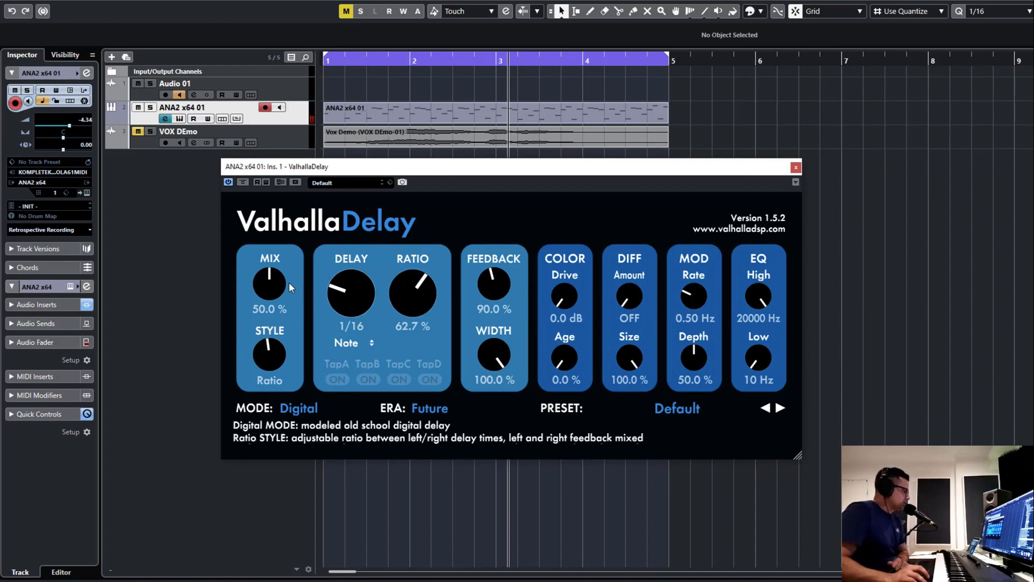
mouse_move(266, 360)
drag(273, 360, 277, 347)
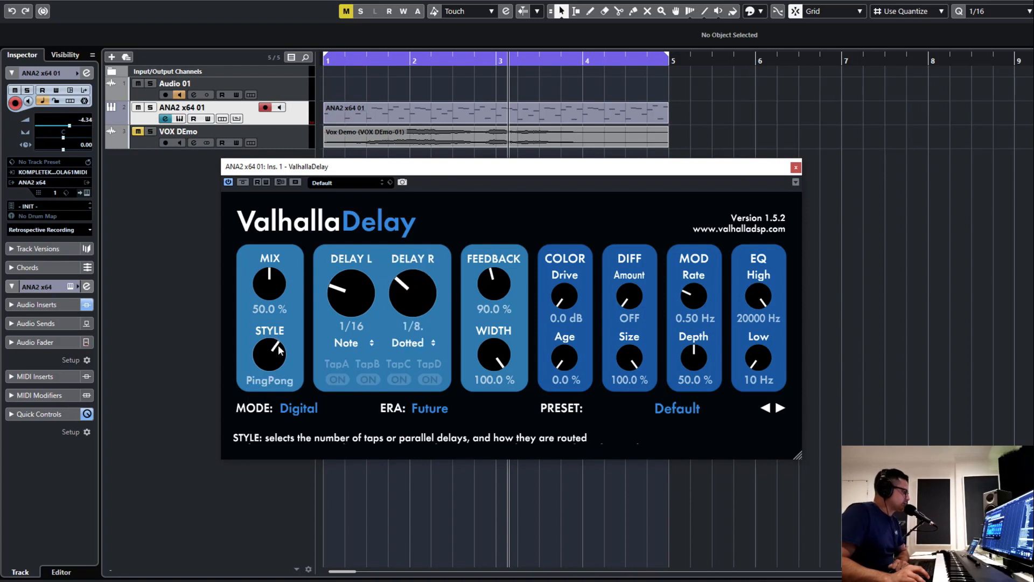
Set the PingPong left delay to 1/8 and the right delay's sync to Note.
click(352, 345)
drag(355, 295, 360, 296)
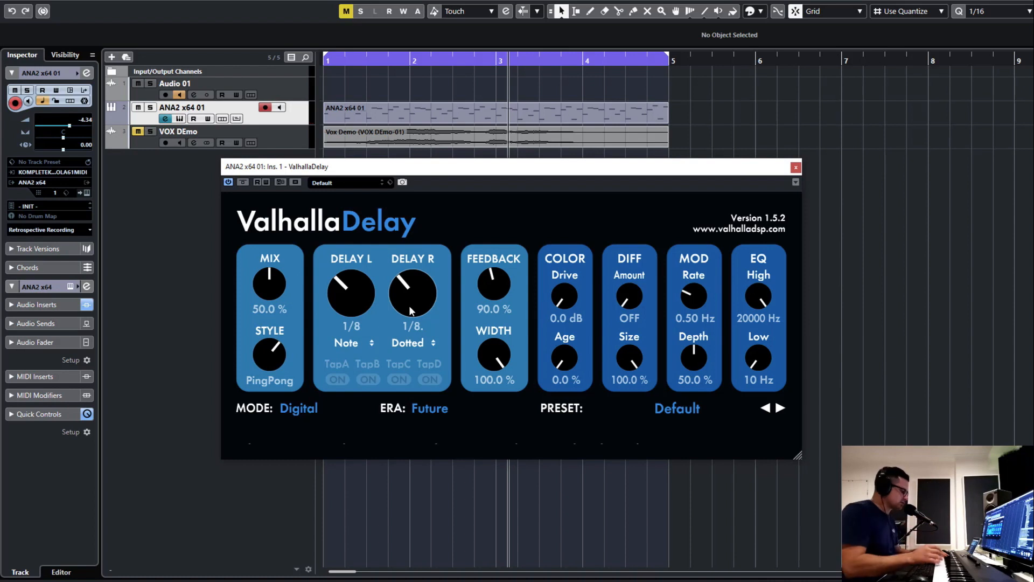
click(410, 343)
click(412, 357)
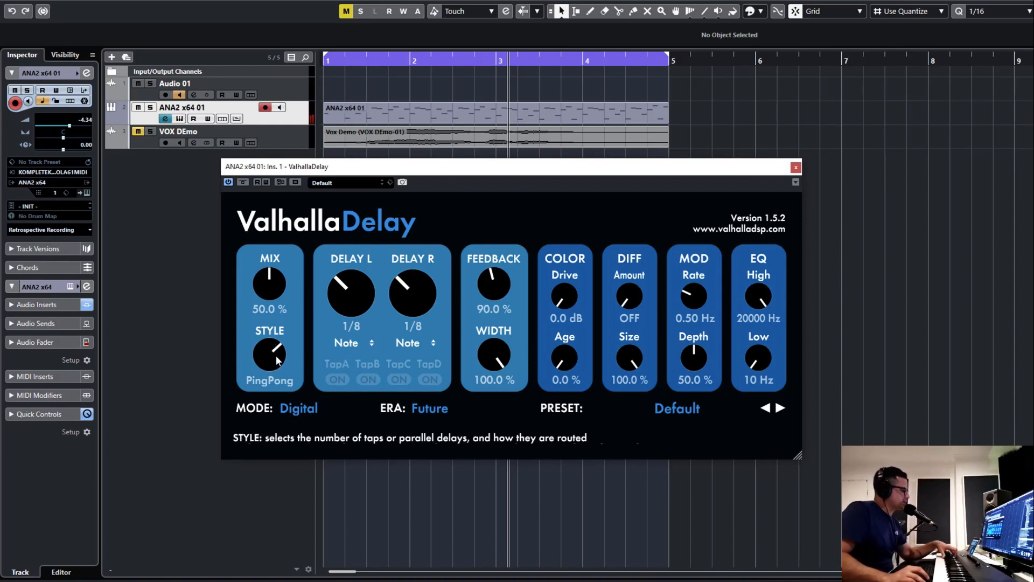
Change the style to Quad in REPEAT mode and set the delay to 1/1.
drag(277, 357, 296, 240)
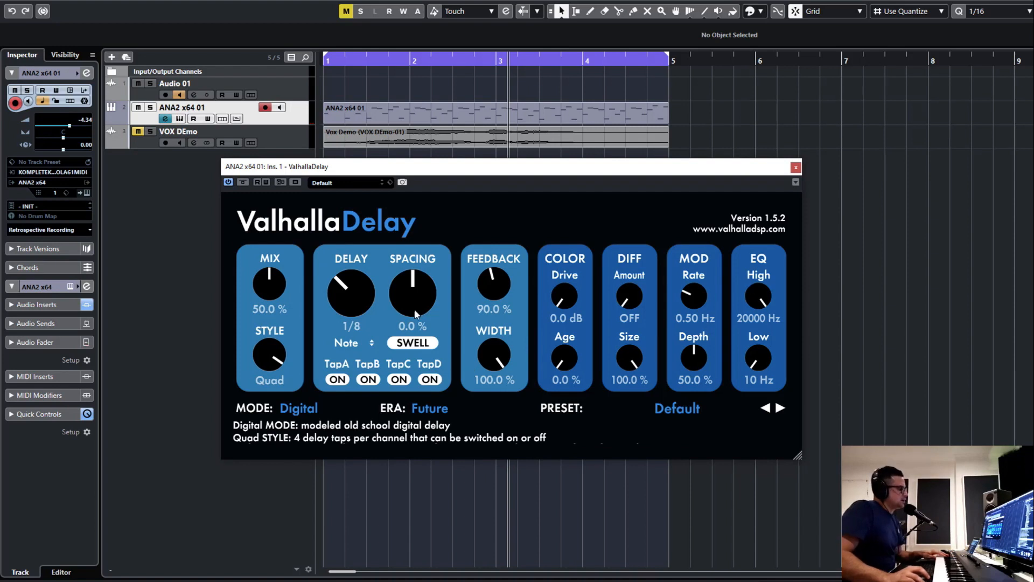
click(409, 343)
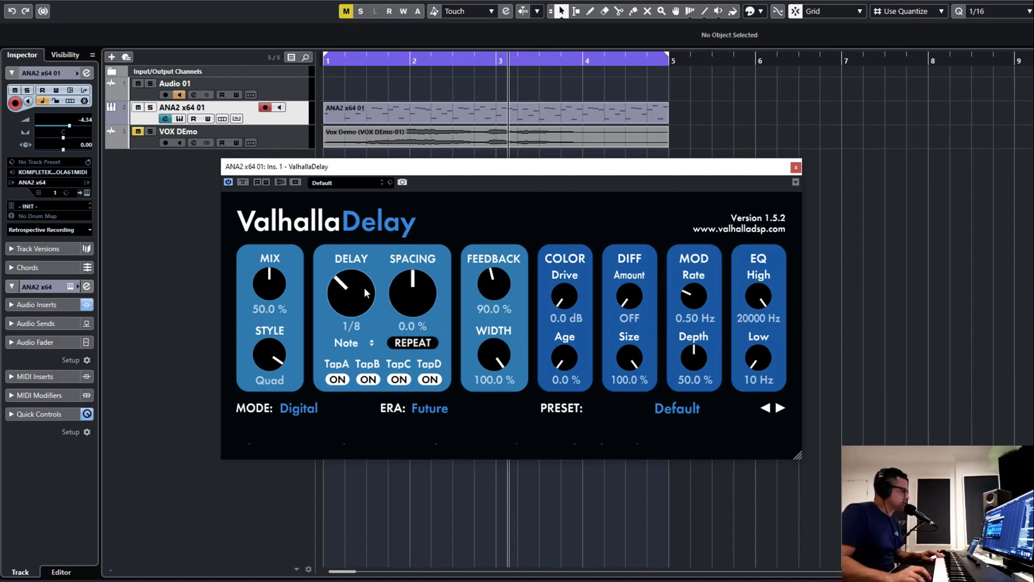
mouse_move(364, 287)
mouse_down()
mouse_move(367, 274)
mouse_move(350, 290)
mouse_move(371, 280)
mouse_up()
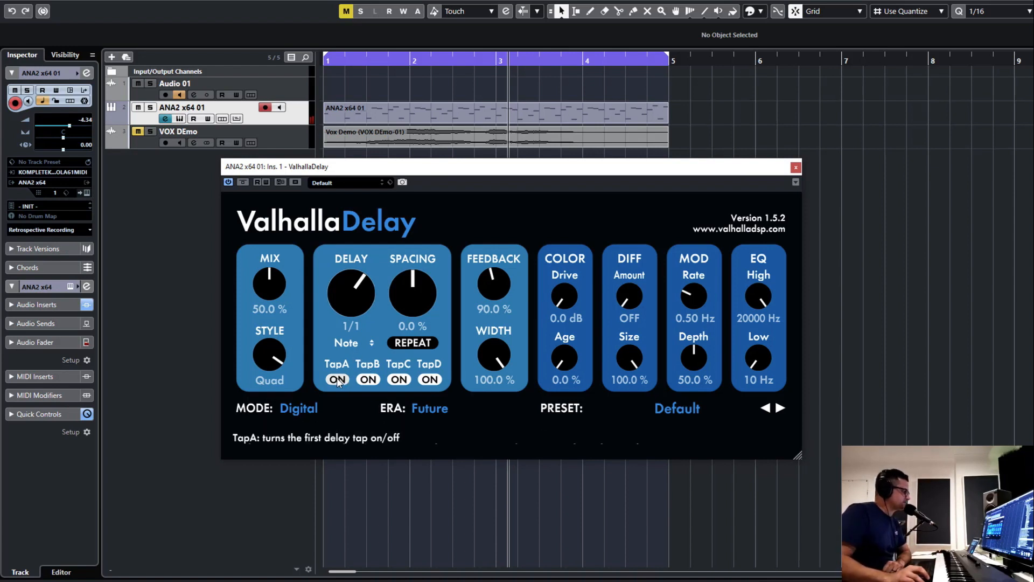
Try a negative tap Spacing of -92.0 % and -68.0 %, using a 1/2 delay and Feedback lowered to 26.0 %.
drag(504, 280, 505, 292)
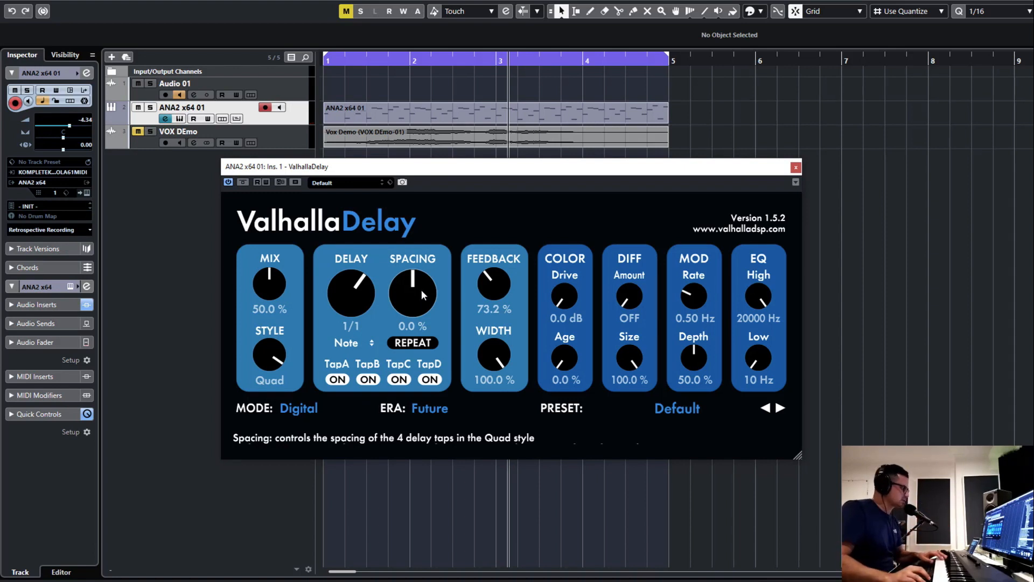
drag(420, 313, 422, 346)
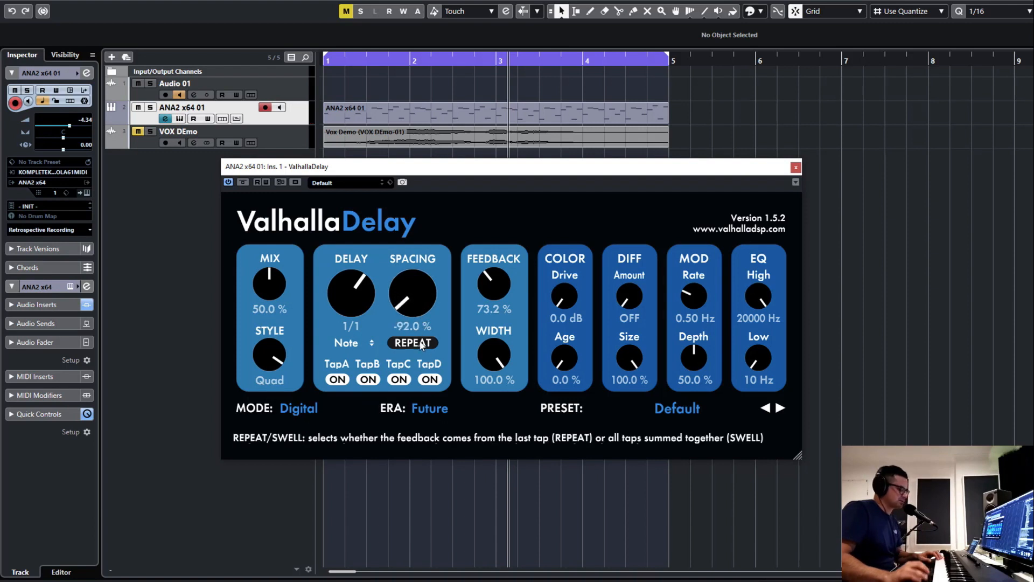
drag(420, 297, 420, 283)
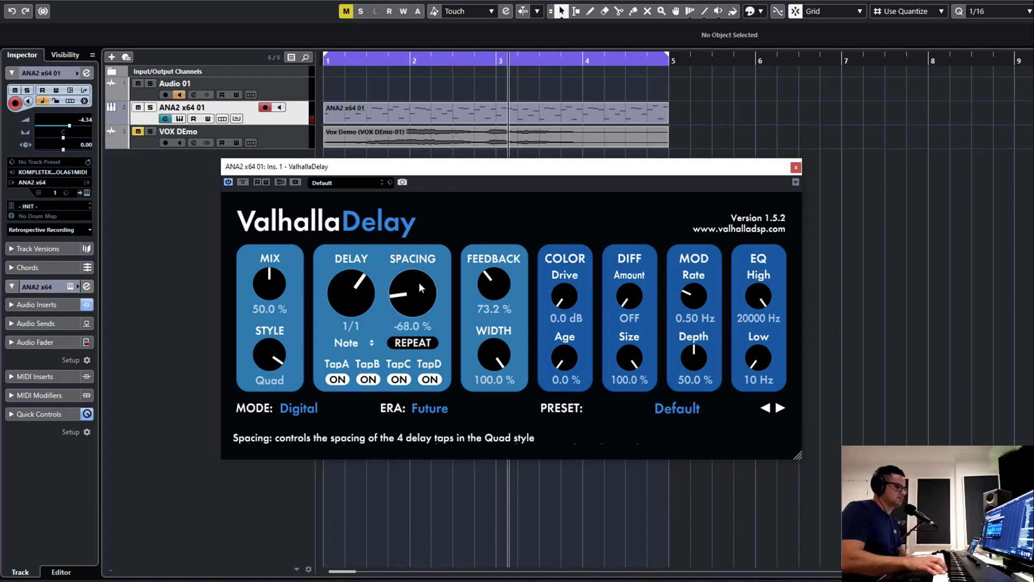
drag(360, 290, 361, 300)
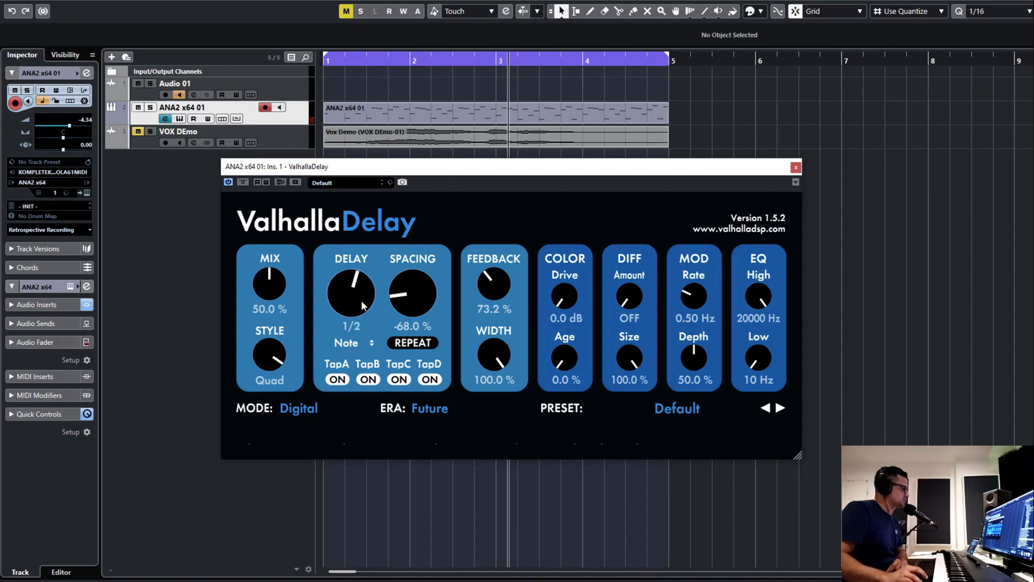
drag(507, 279, 509, 310)
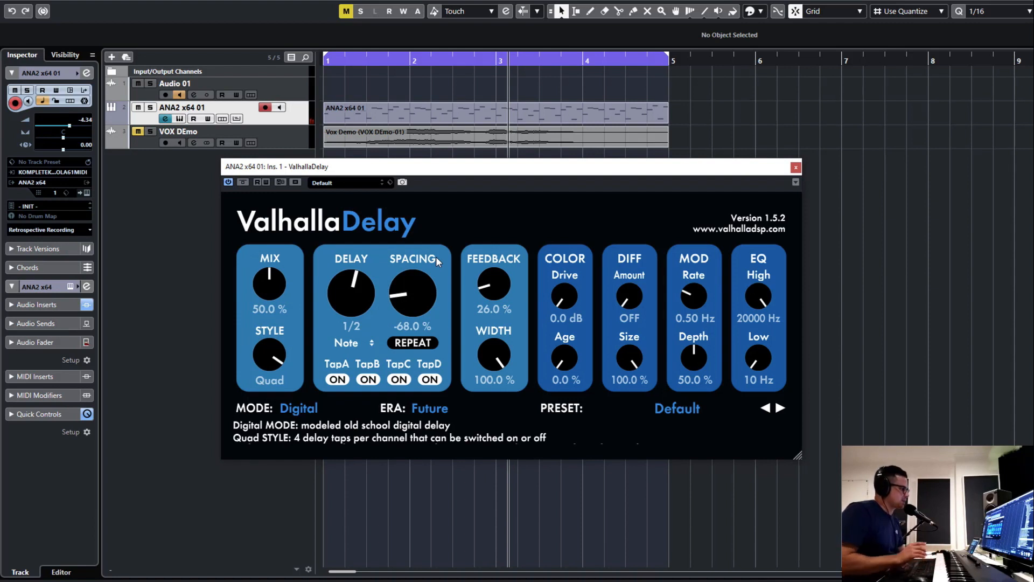
Raise the tap Spacing to 76.0 % and the Feedback to 63.6 %.
drag(436, 256, 444, 188)
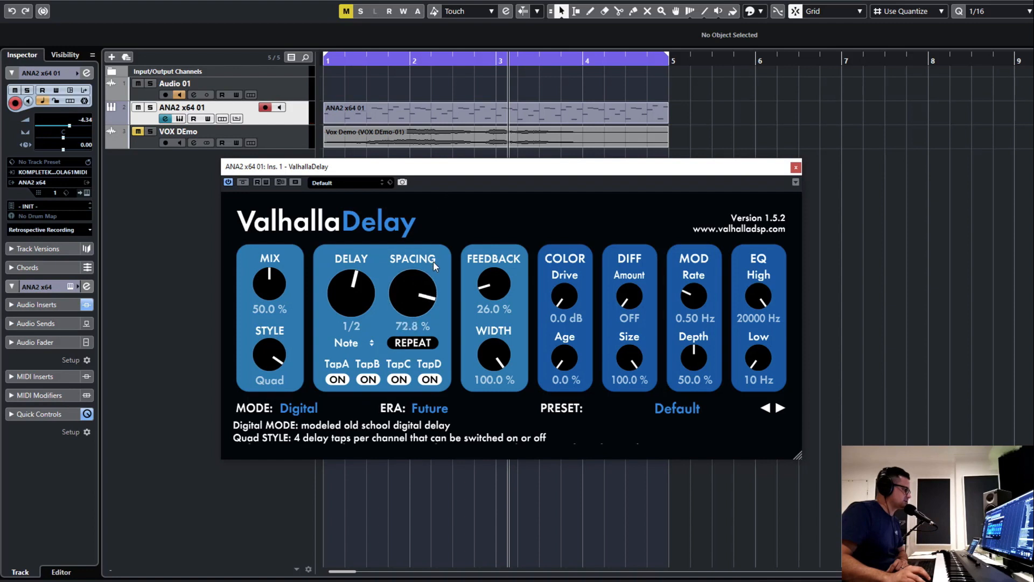
drag(423, 273, 423, 272)
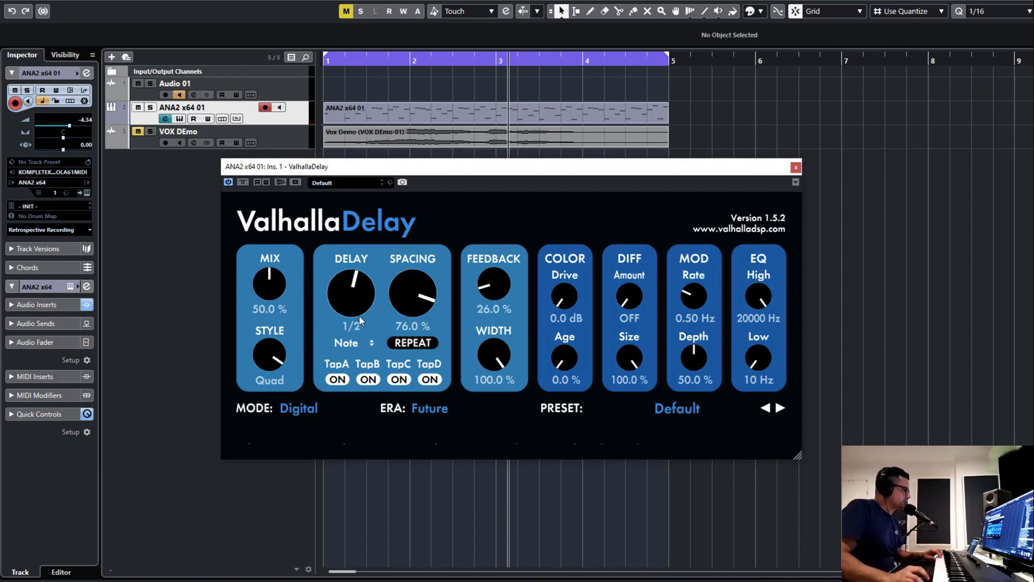
drag(484, 291, 484, 274)
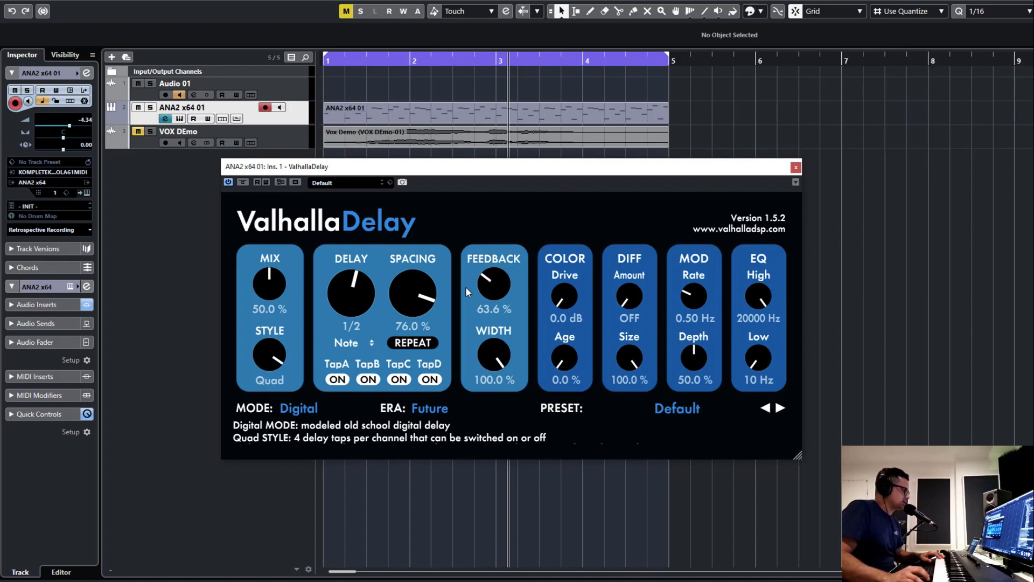
Switch the Quad feedback to SWELL, with Spacing at 79.2 % and Feedback raised to 104.4 %.
click(407, 343)
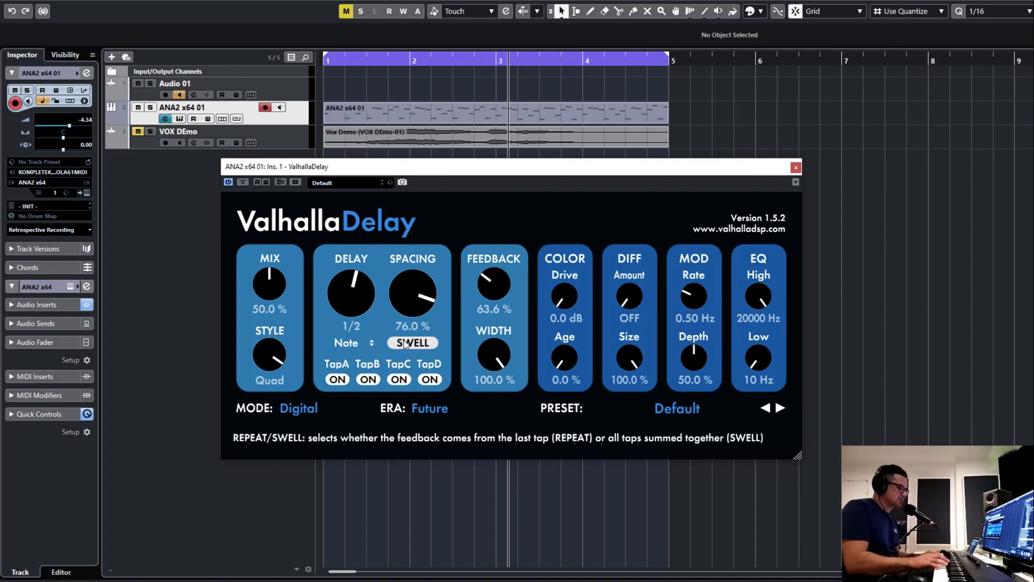
drag(509, 293, 509, 273)
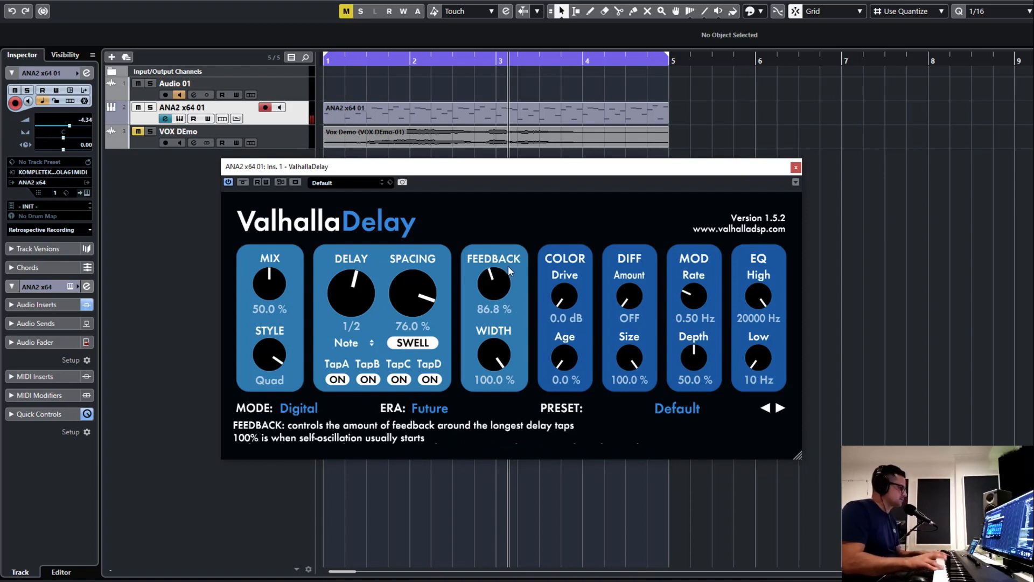
drag(406, 290, 408, 289)
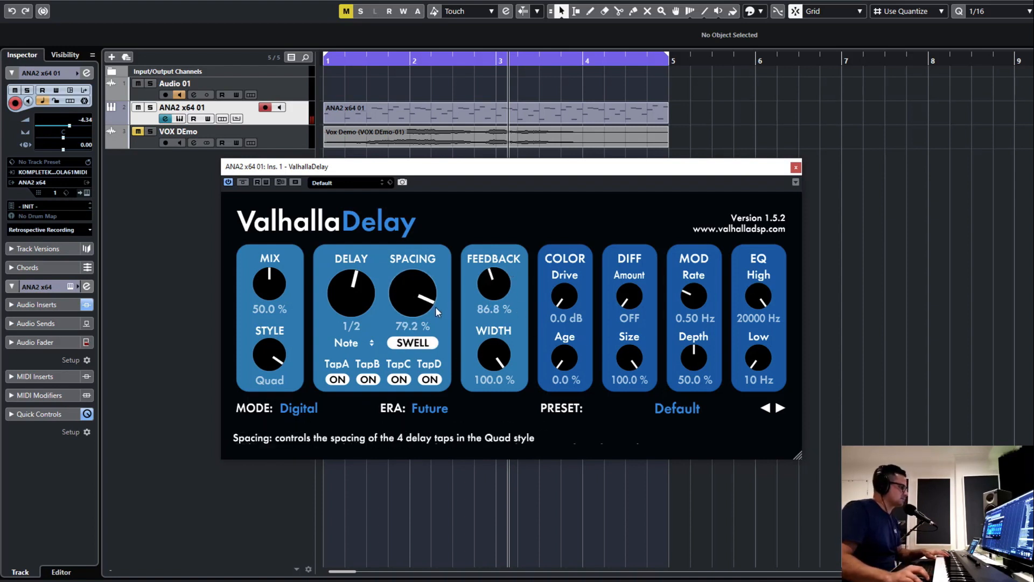
drag(502, 280, 506, 271)
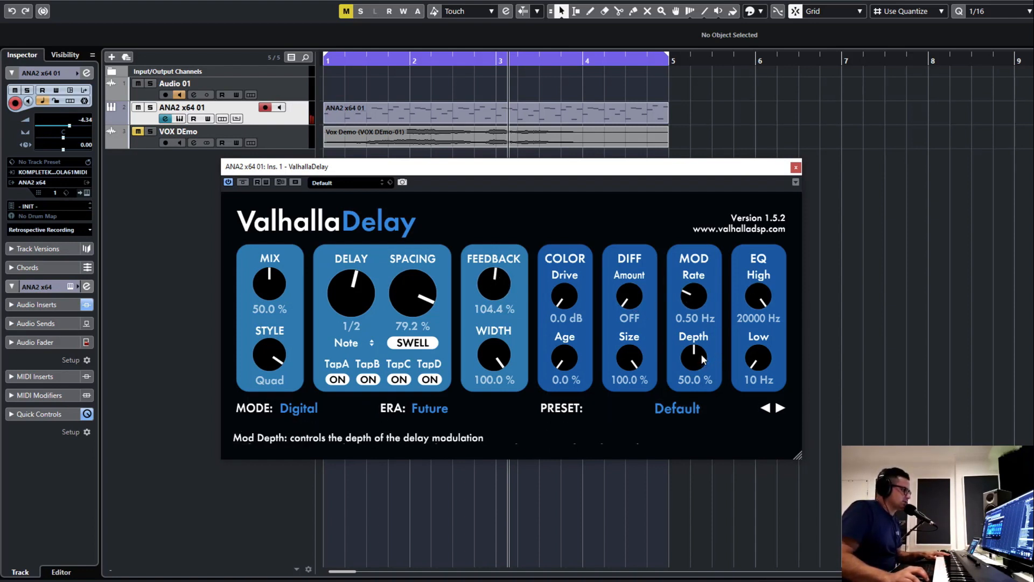
Set the Mod Rate to 0.53 Hz, try a Depth of 79.6 %, and drop Depth and Feedback to 0.0 %.
drag(700, 365, 697, 360)
drag(694, 302, 693, 308)
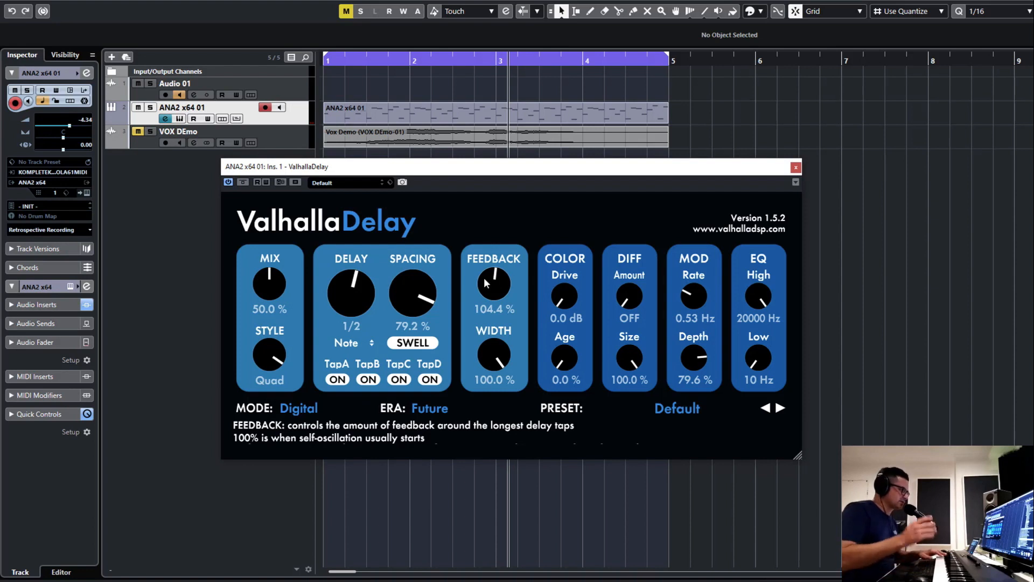
drag(694, 357, 699, 454)
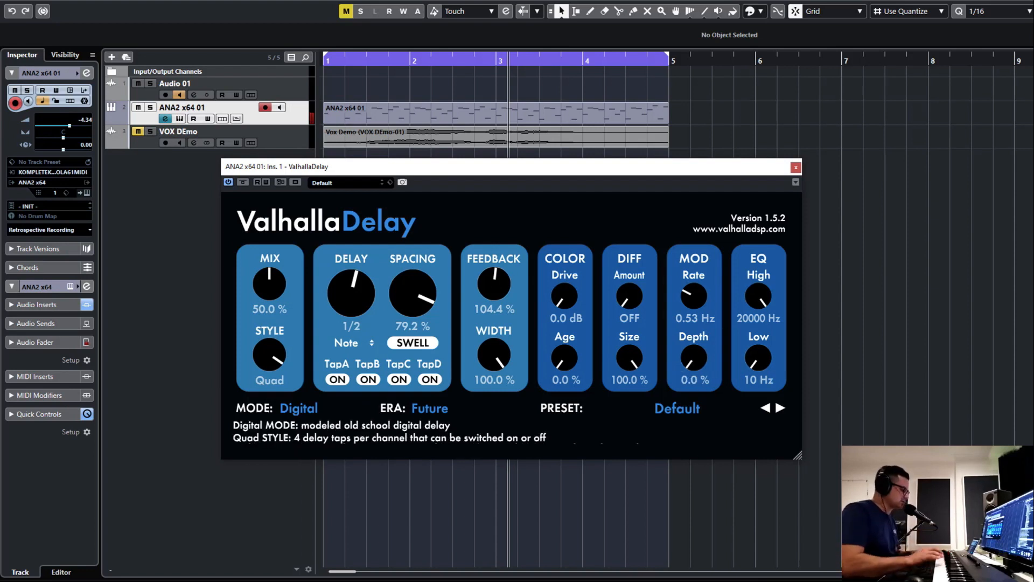
drag(510, 293, 520, 355)
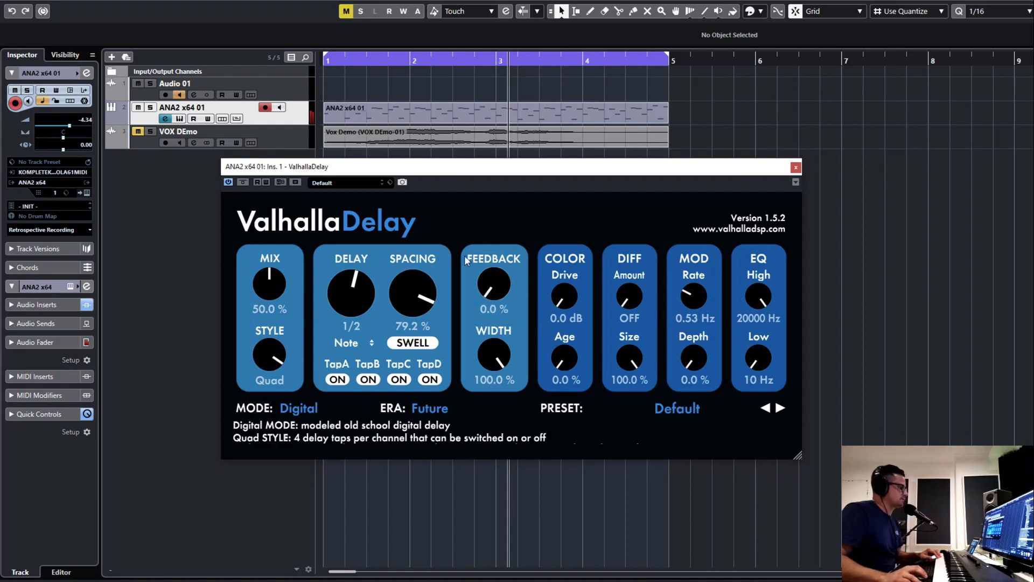
Set the Mod Depth to 70.0 % and push the Feedback into self-oscillation at 116.0 %.
drag(489, 282, 494, 259)
drag(701, 360, 709, 285)
drag(494, 283, 485, 260)
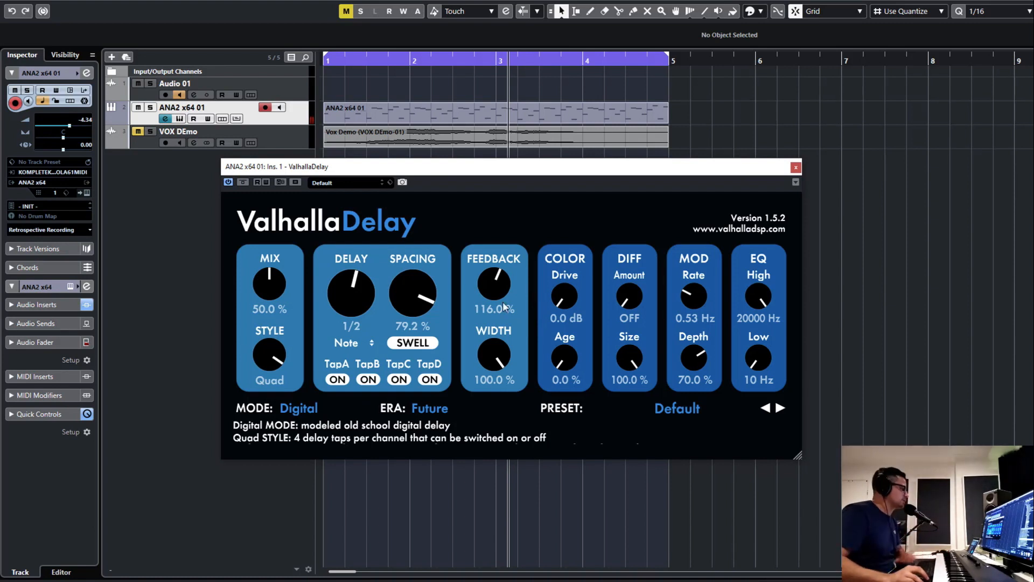
Lower the Feedback to 11.2 % and return the style to PingPong.
drag(489, 279, 485, 310)
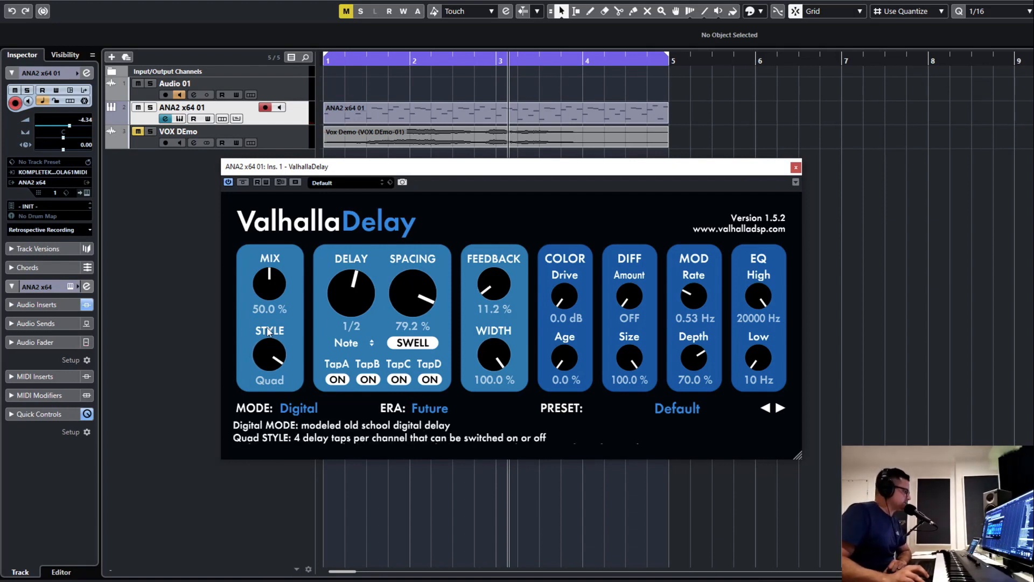
drag(271, 356, 274, 374)
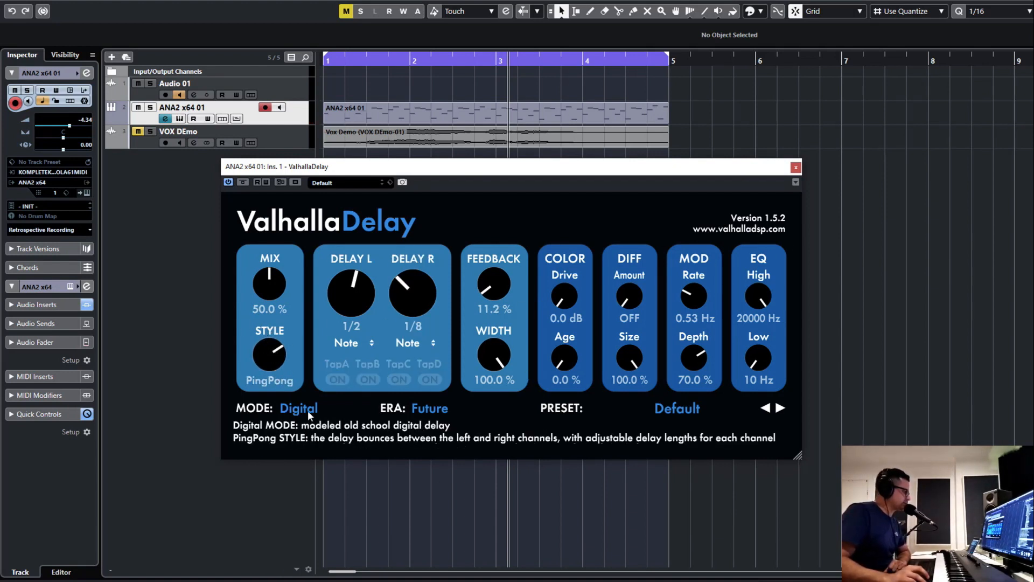
Try the Past and Present eras, and return the era to Future.
click(420, 408)
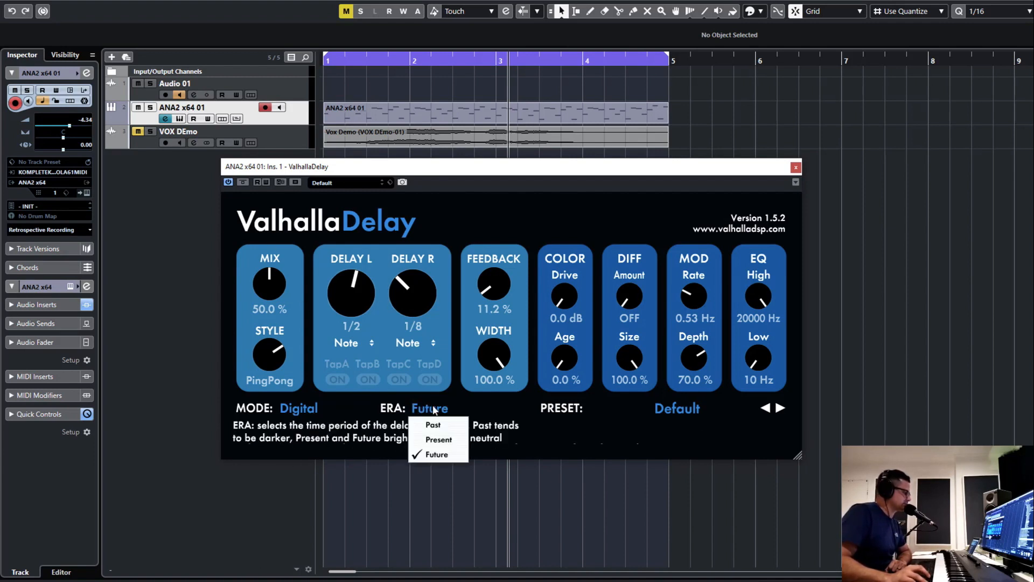
click(433, 425)
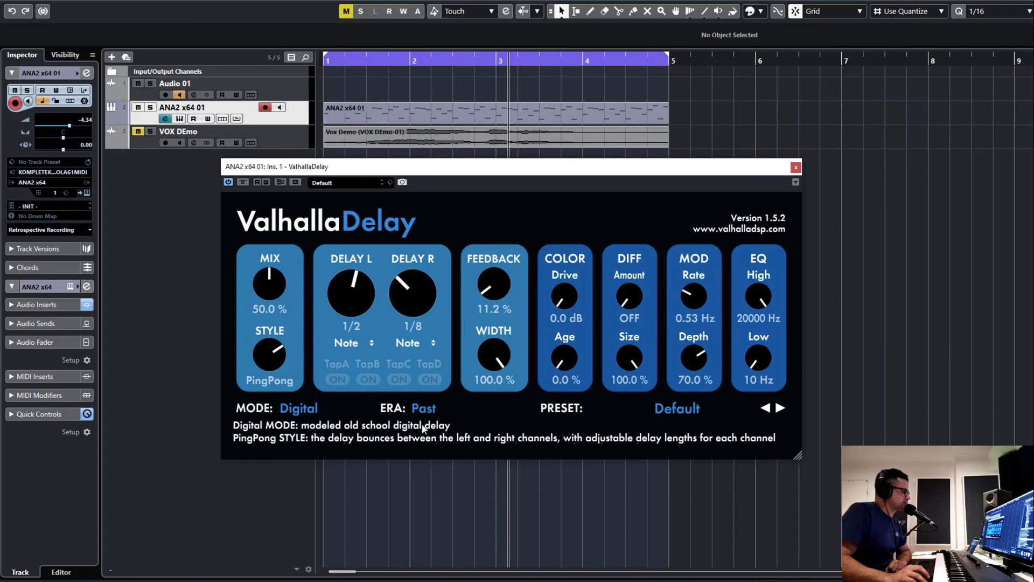
click(421, 408)
click(436, 439)
click(435, 411)
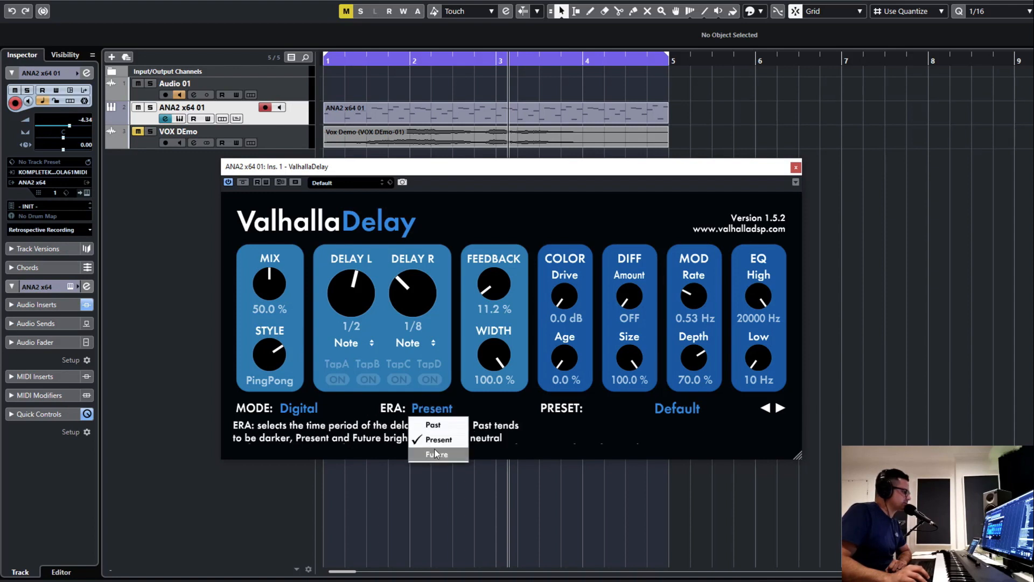
click(436, 452)
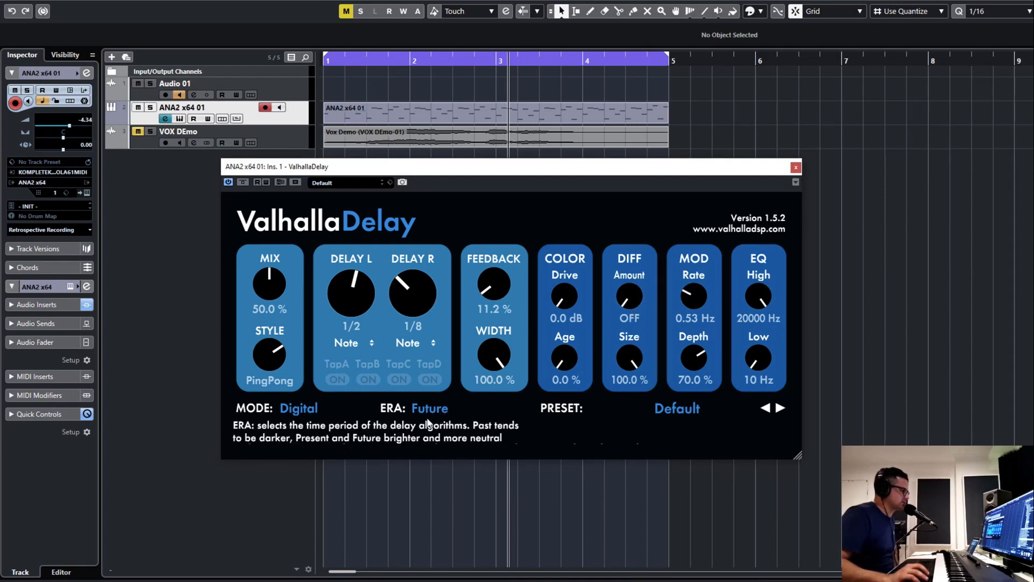
Change the delay mode to Tape and play the synth loop from the start.
click(299, 408)
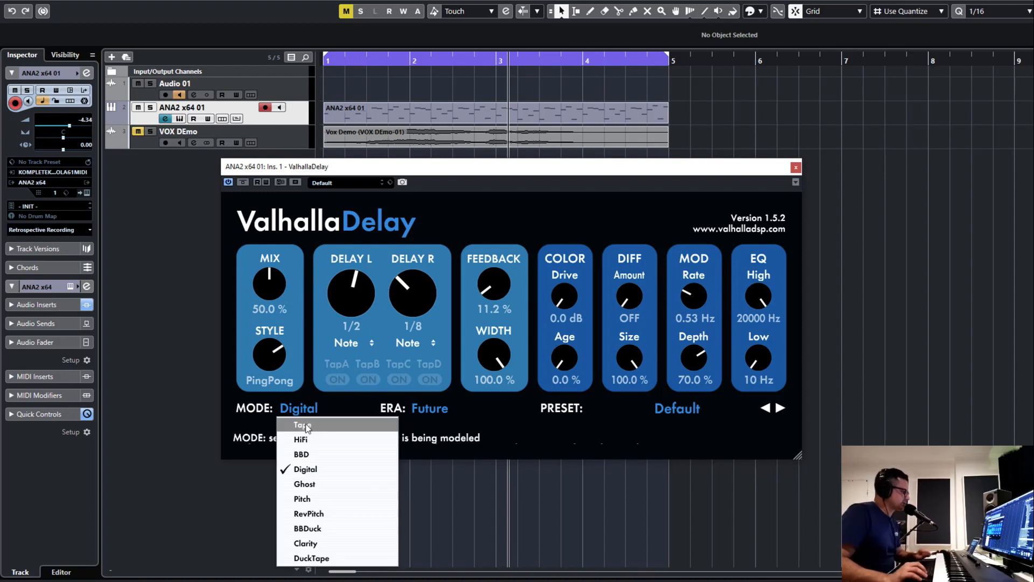
click(306, 424)
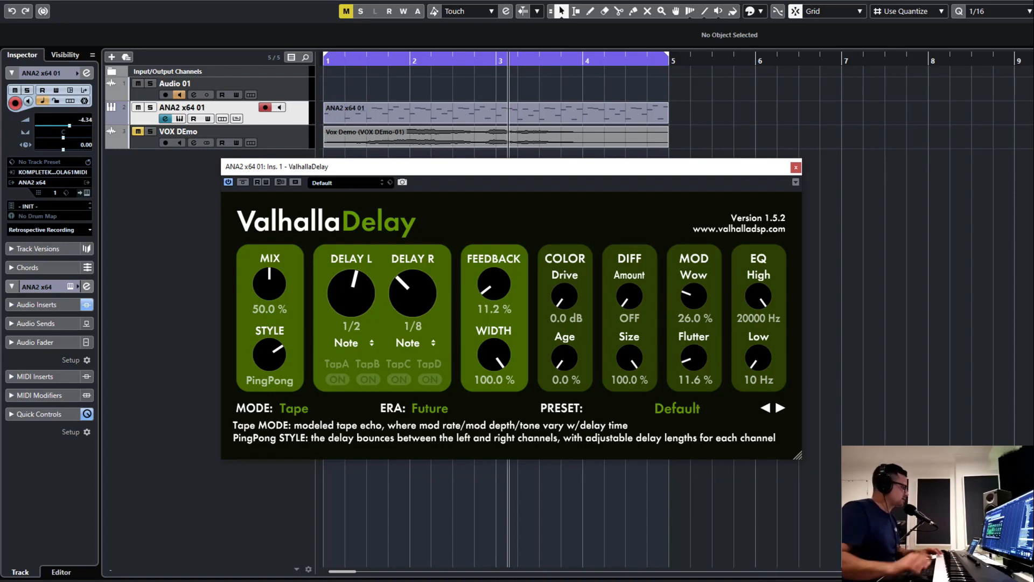
key(space)
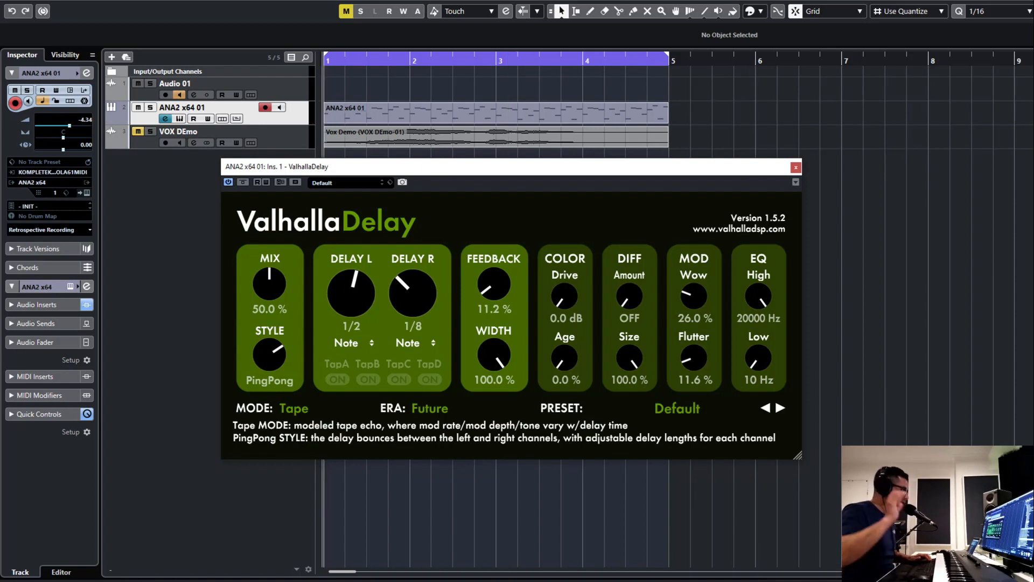
key(space)
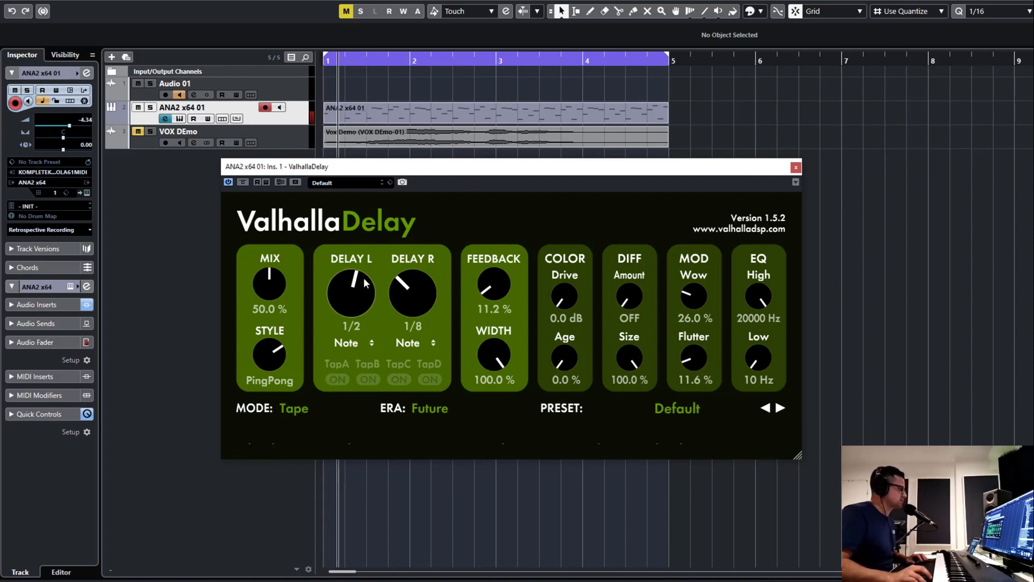
Set the left delay to 1/8 and the right delay's sync to Dotted.
drag(361, 315, 362, 316)
click(408, 343)
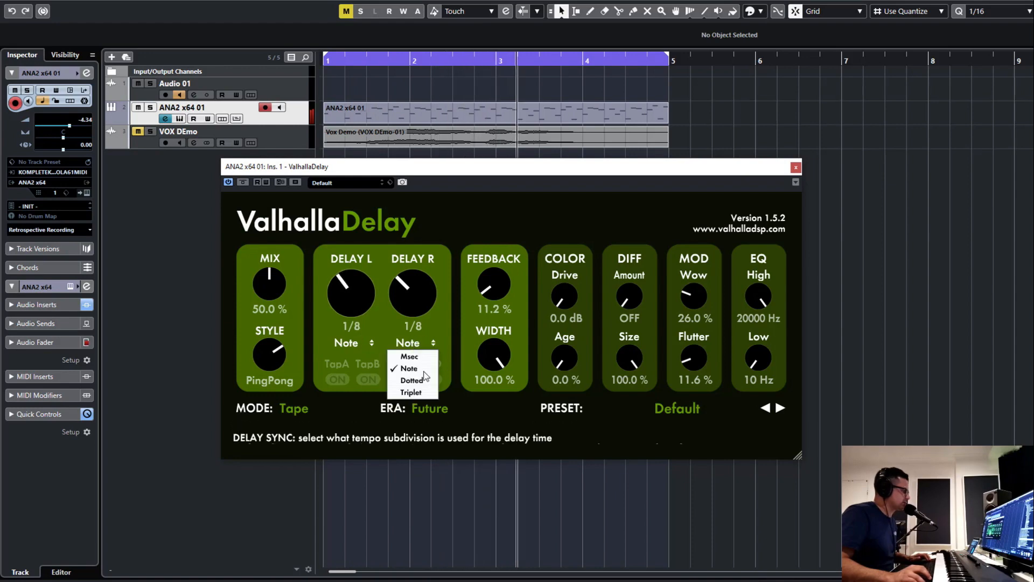
click(418, 380)
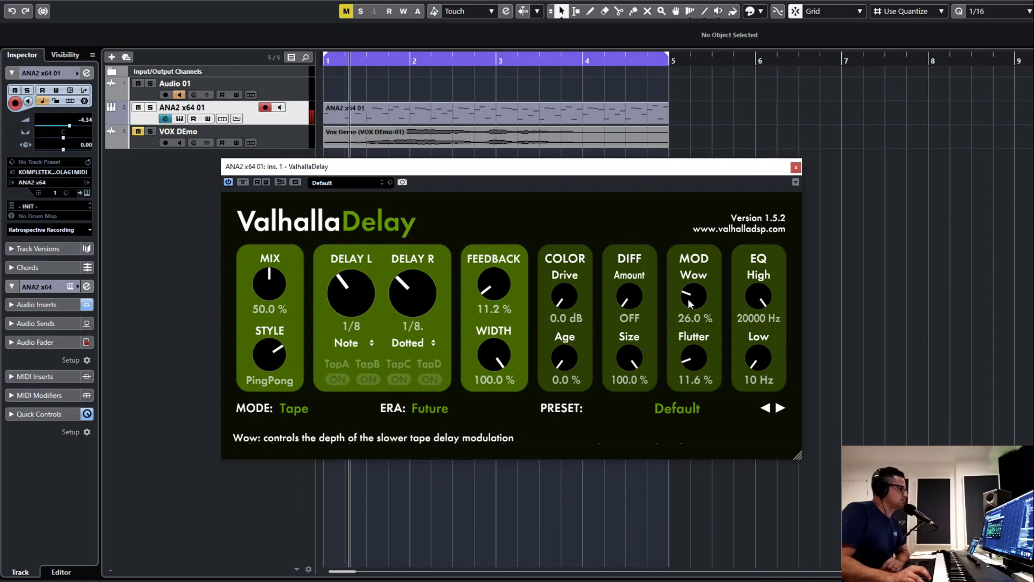
Raise the tape modulation's Wow to 89.6 % and Flutter to 78.8 %, with the Feedback at 92.0 %.
drag(687, 298, 714, 227)
drag(699, 365, 706, 269)
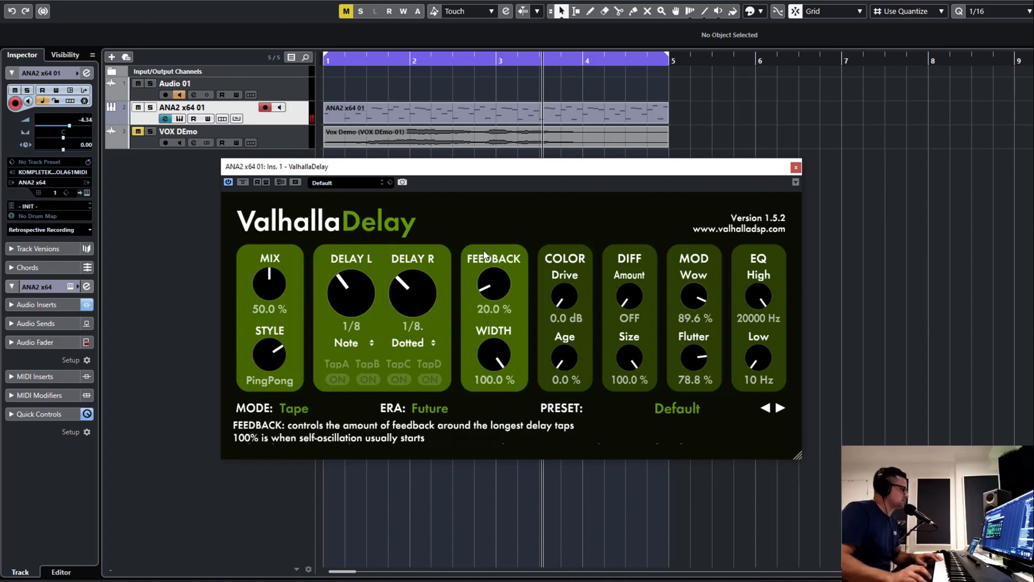
drag(494, 284, 495, 216)
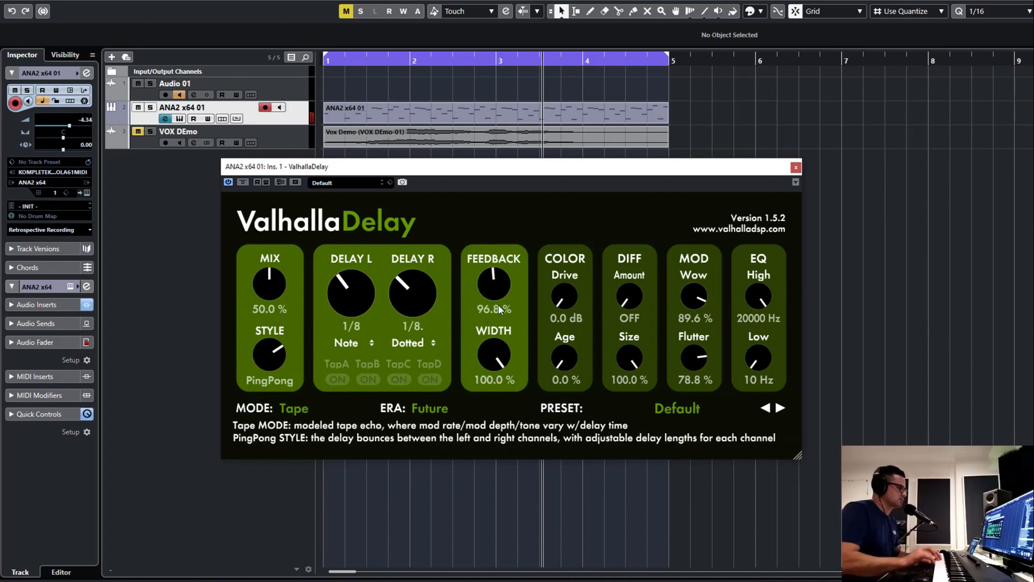
mouse_move(494, 291)
mouse_down()
mouse_move(493, 272)
mouse_move(494, 297)
mouse_up()
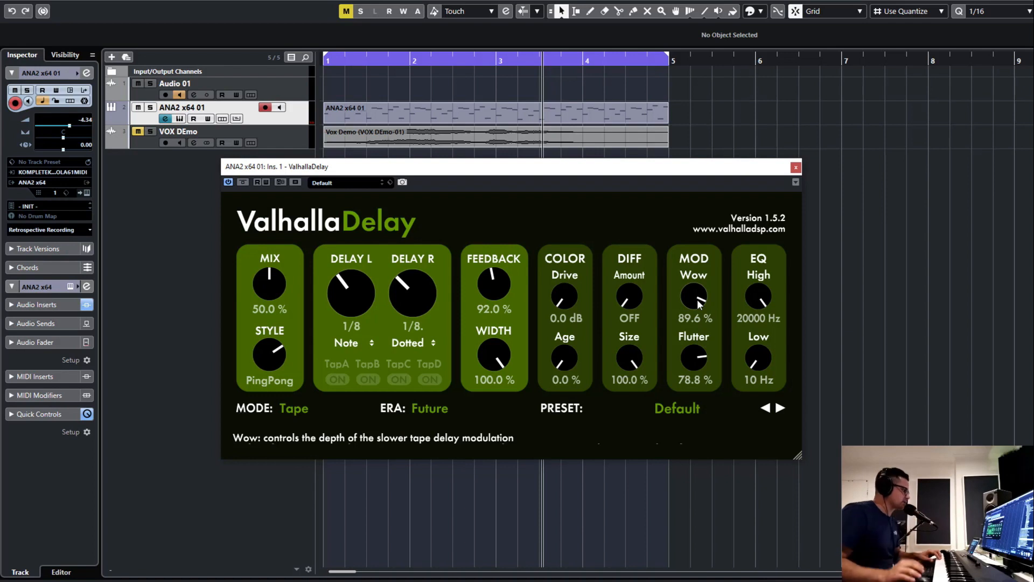
Change the delay mode to HiFi and lower the modulation Rate to 0.48 Hz.
click(294, 408)
click(311, 440)
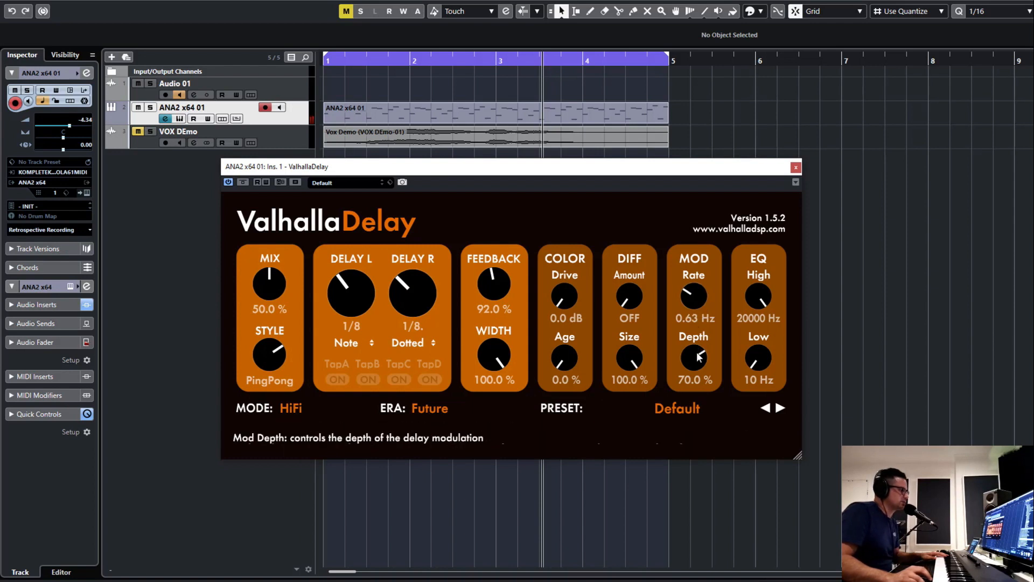
drag(693, 295, 694, 306)
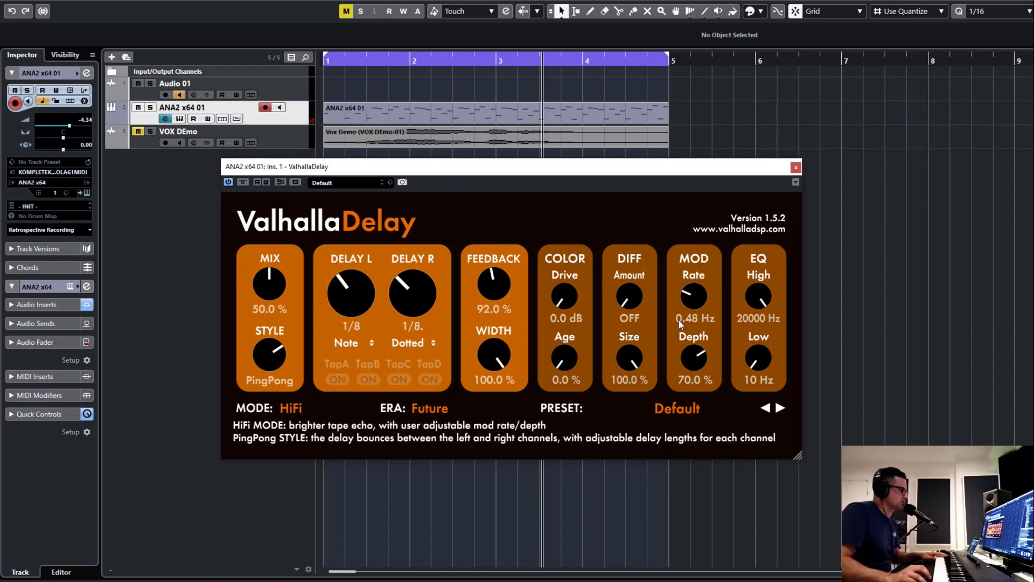
Switch the era to Past and raise the Color section's Age to 100.0 % and Drive to 24.0 dB.
click(446, 389)
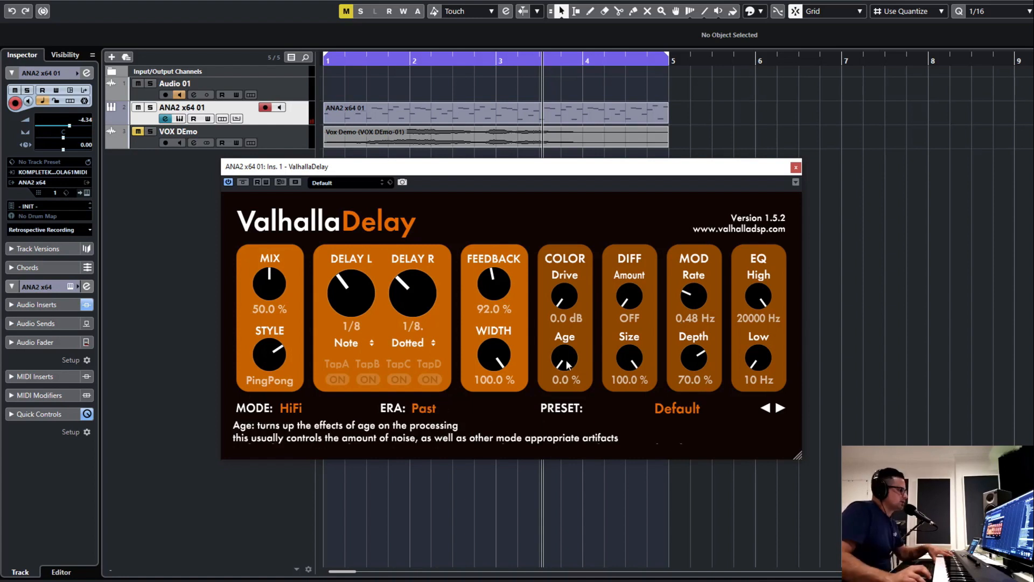
drag(565, 357, 572, 215)
drag(567, 297, 586, 203)
drag(562, 301, 558, 289)
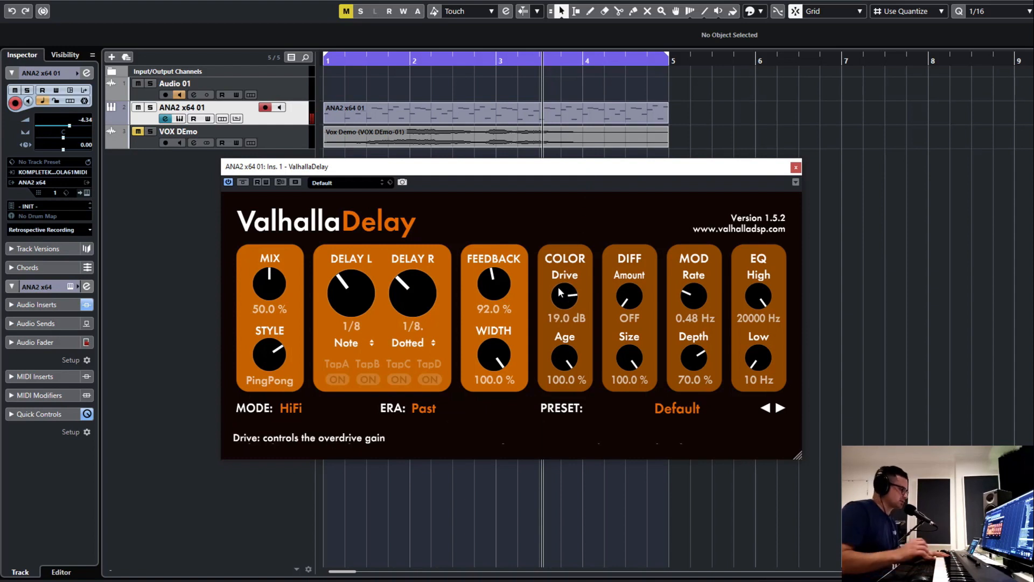
drag(567, 300, 569, 281)
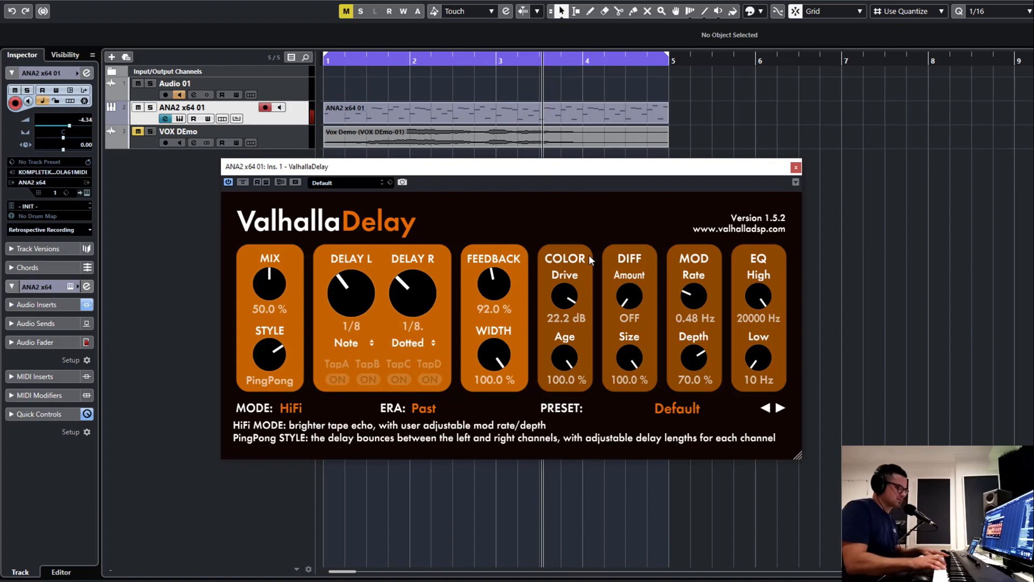
drag(577, 305, 578, 283)
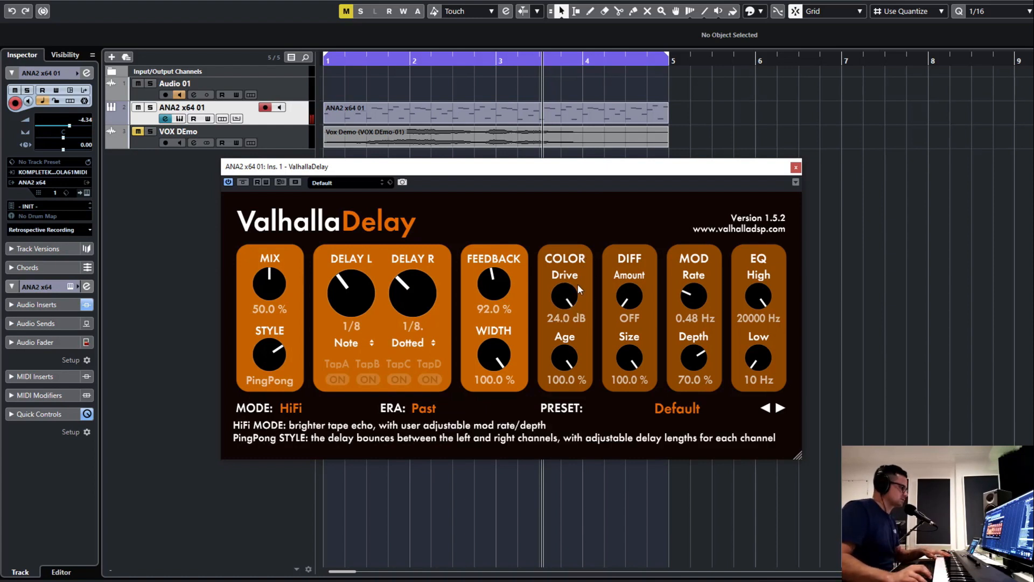
Compare the Age at 0.0 % and 100.0 %, and reset both Age and Drive to zero.
drag(566, 358, 563, 576)
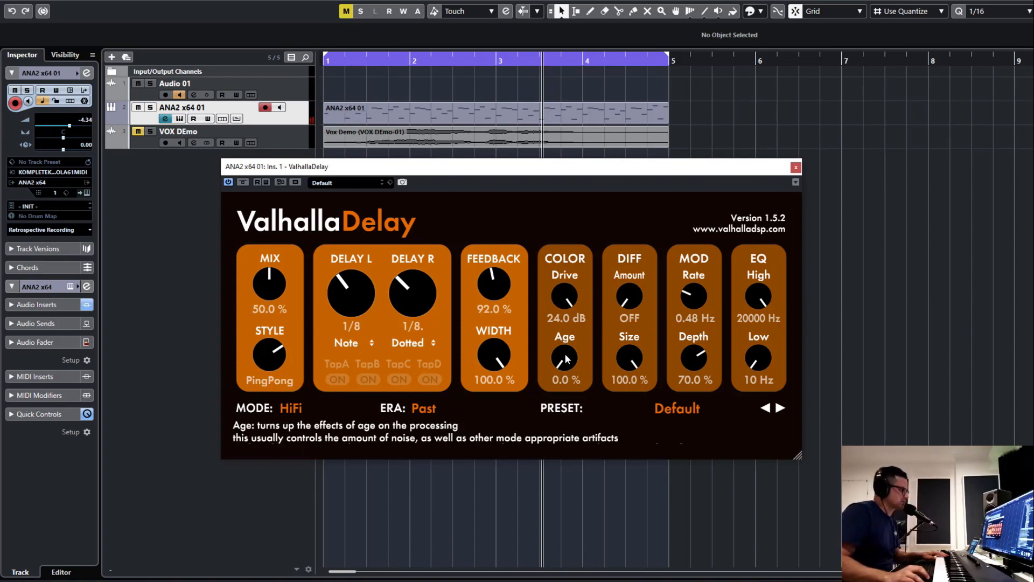
drag(564, 357, 585, 157)
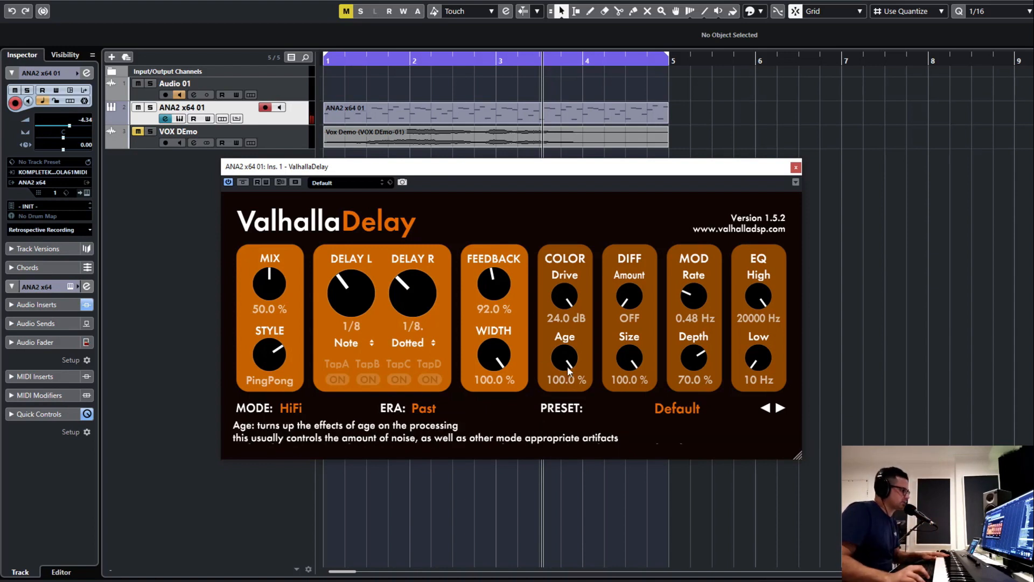
drag(567, 366, 558, 486)
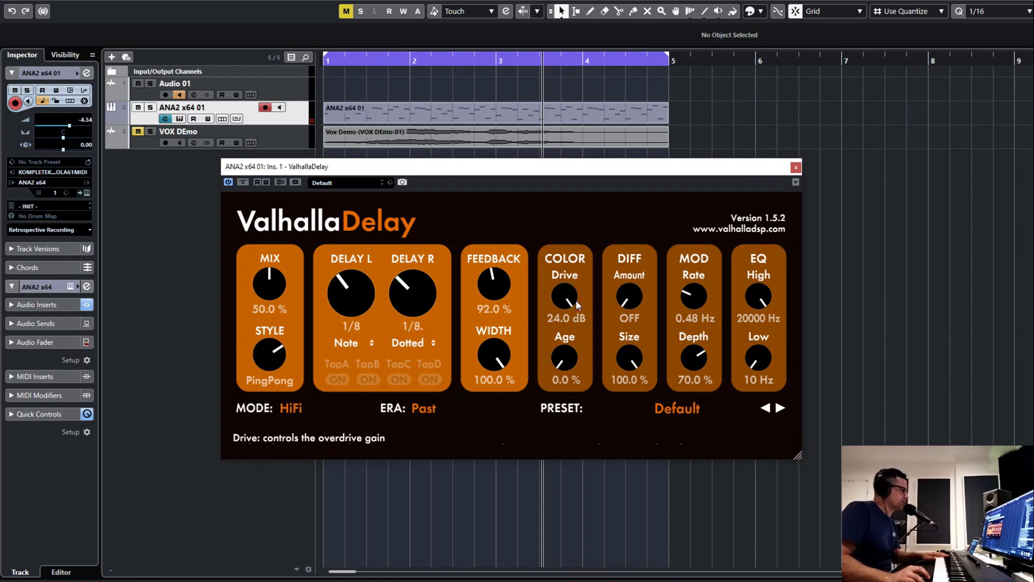
drag(575, 300, 587, 412)
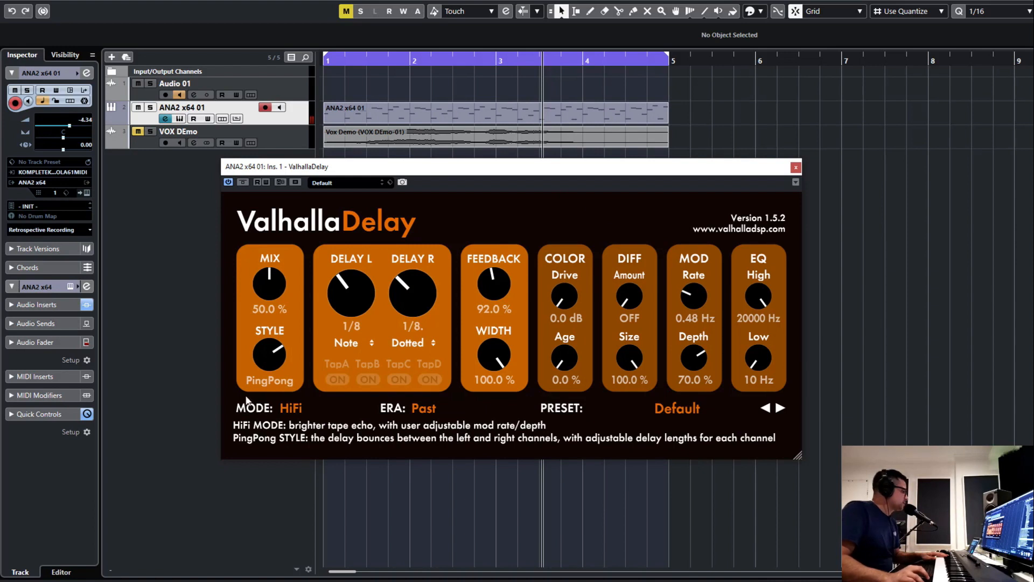
Change the delay mode to BBD and play the synth loop from the start.
click(288, 409)
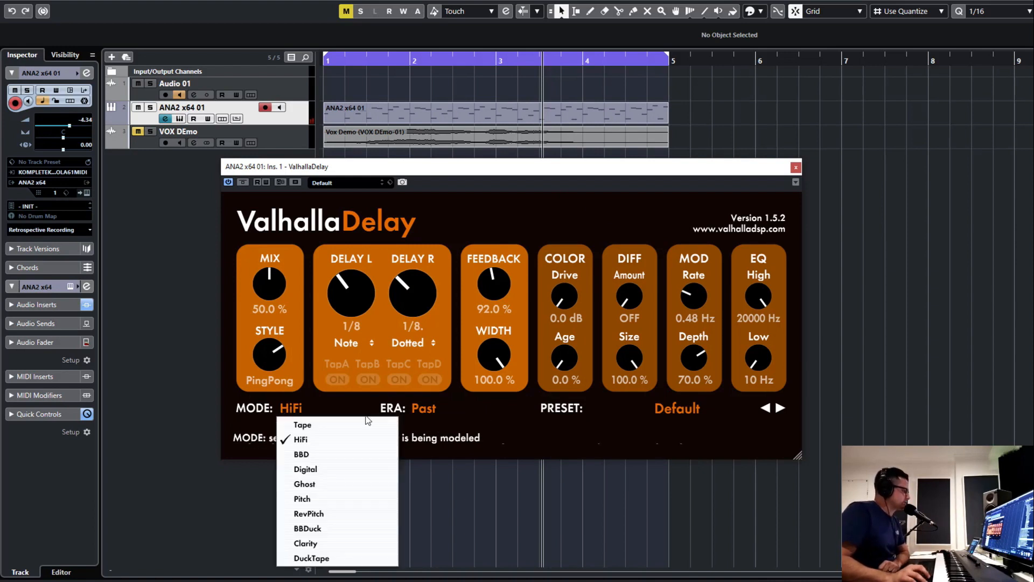
click(301, 454)
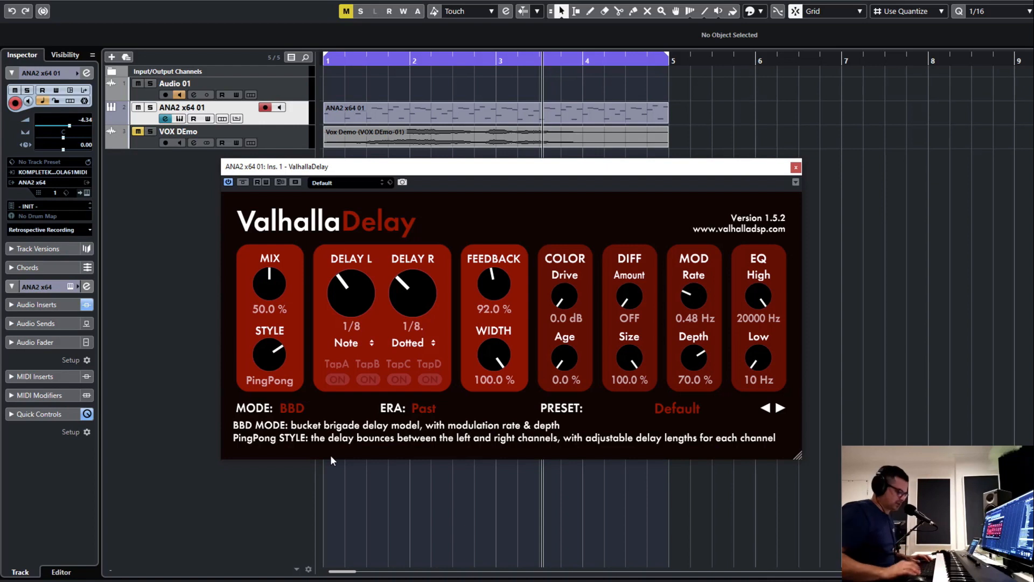
key(period)
key(space)
Raise the Mix to 88.8 % and lower the Feedback to 54.4 %.
drag(272, 293, 279, 266)
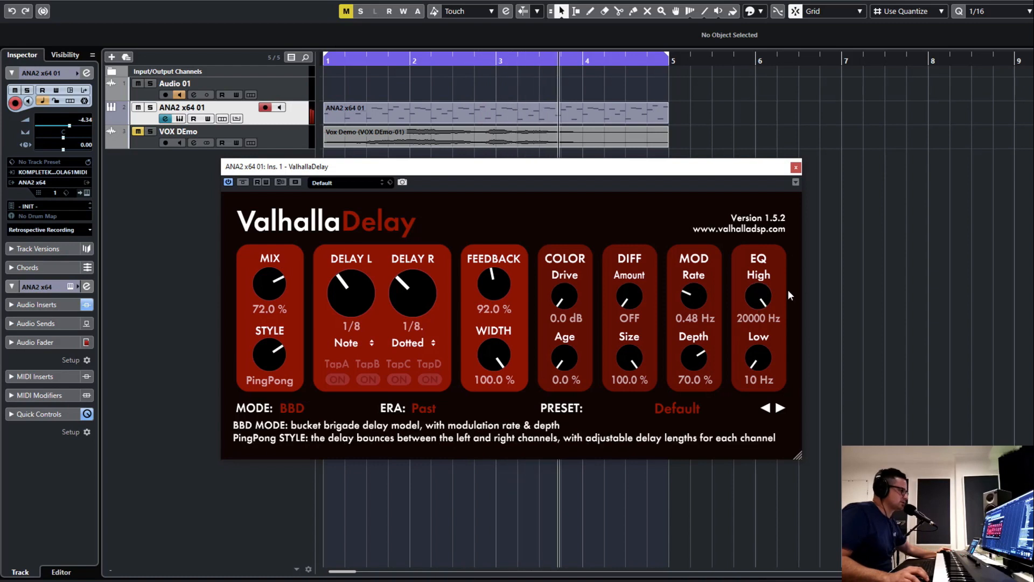
drag(492, 285, 489, 311)
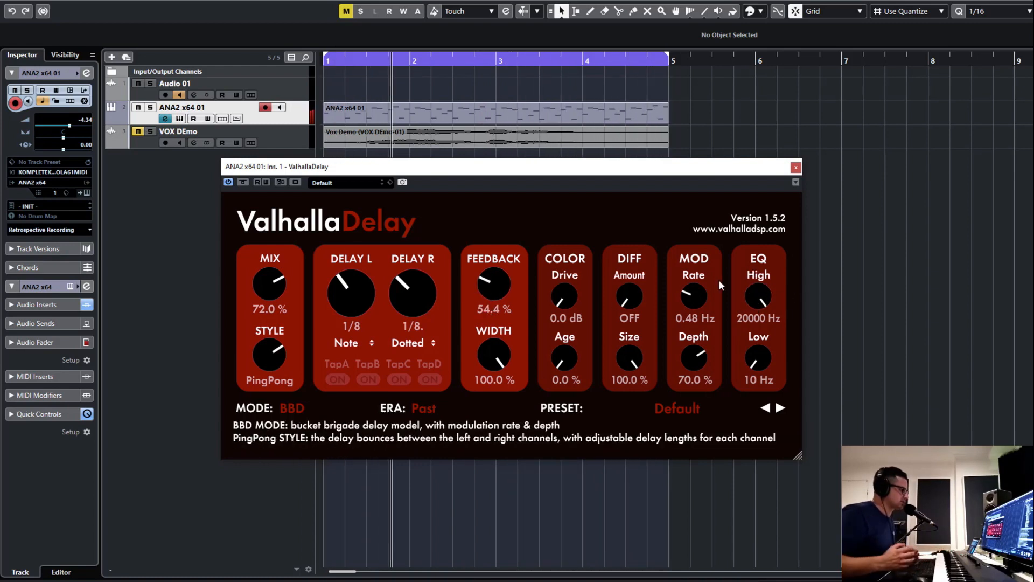
drag(267, 285, 276, 275)
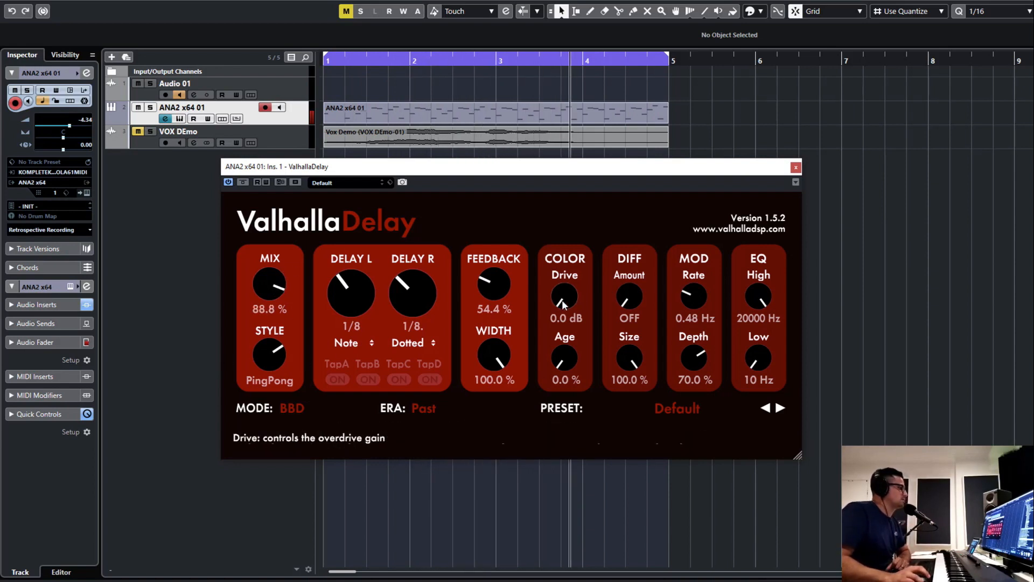
Raise the Color section's Drive to 21.0 dB and Age to 80.4 % in BBD mode.
drag(561, 299, 561, 276)
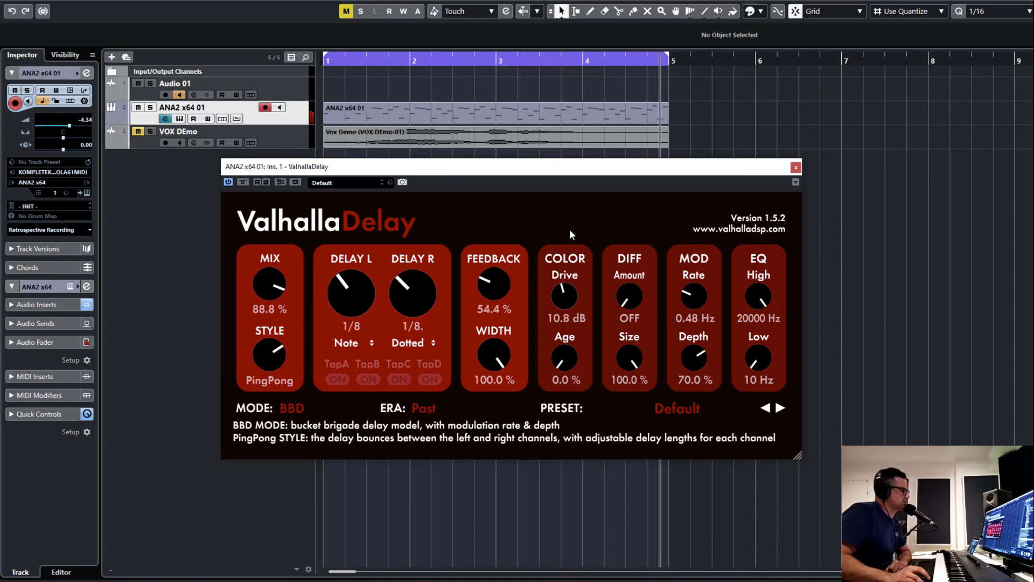
drag(570, 228, 582, 174)
drag(571, 354, 580, 238)
Set the Low EQ to 420 Hz, and try a higher Feedback before lowering it to 52.0 %.
drag(758, 358, 768, 322)
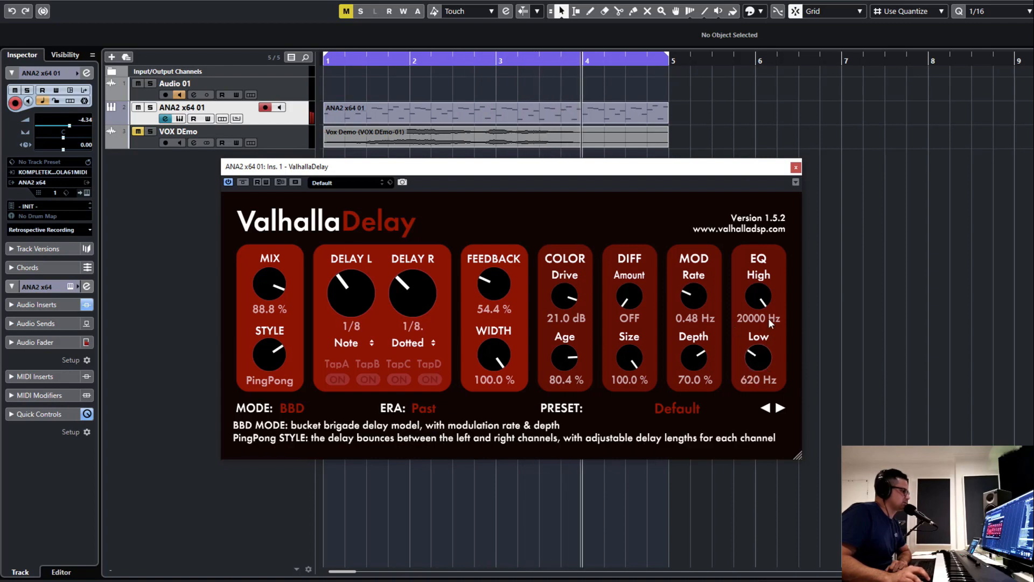
drag(471, 270, 515, 220)
drag(757, 358, 758, 386)
drag(502, 288, 504, 379)
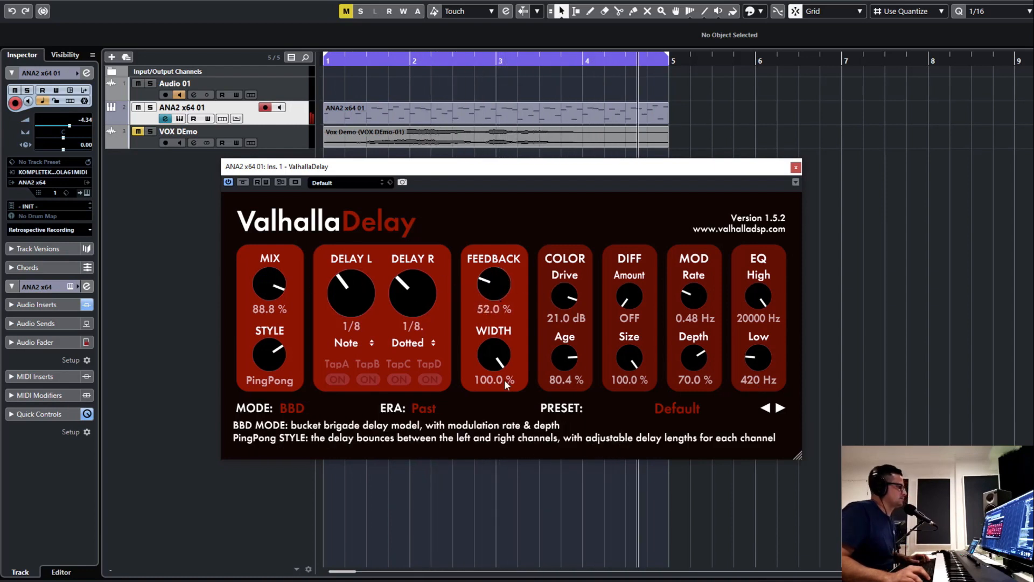
Change the delay mode to Digital, with the Mix at 45.6 % and the Drive at 0.0 dB.
click(286, 411)
click(310, 474)
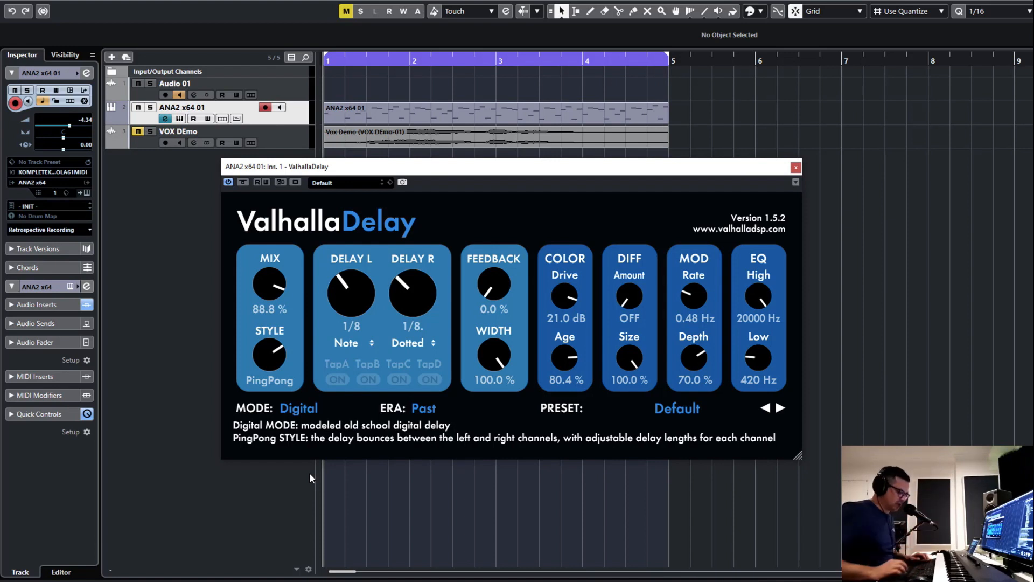
drag(271, 284, 422, 360)
drag(570, 303, 575, 464)
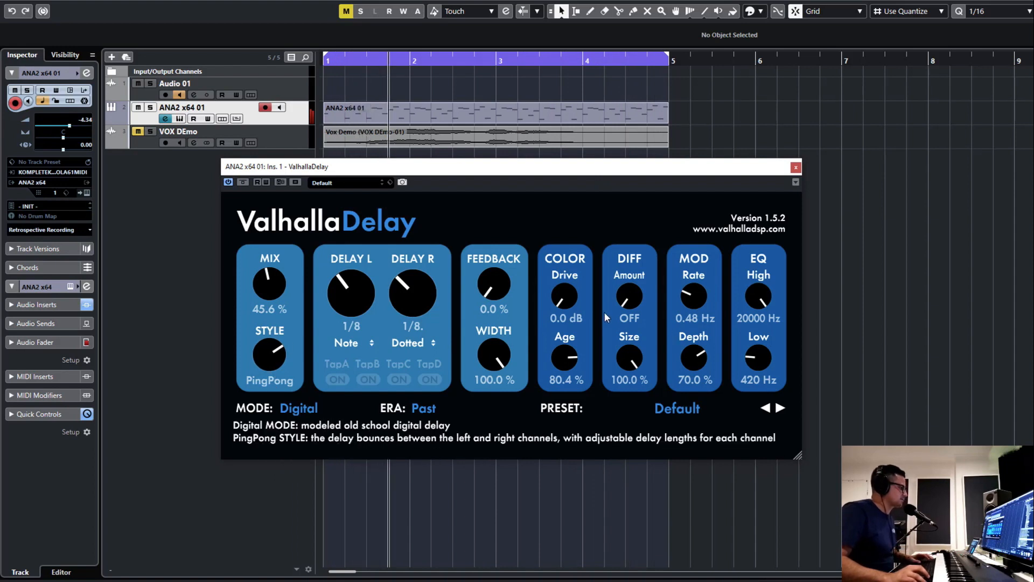
Change the delay mode to Ghost and lower the Feedback to 63.2 %.
click(299, 408)
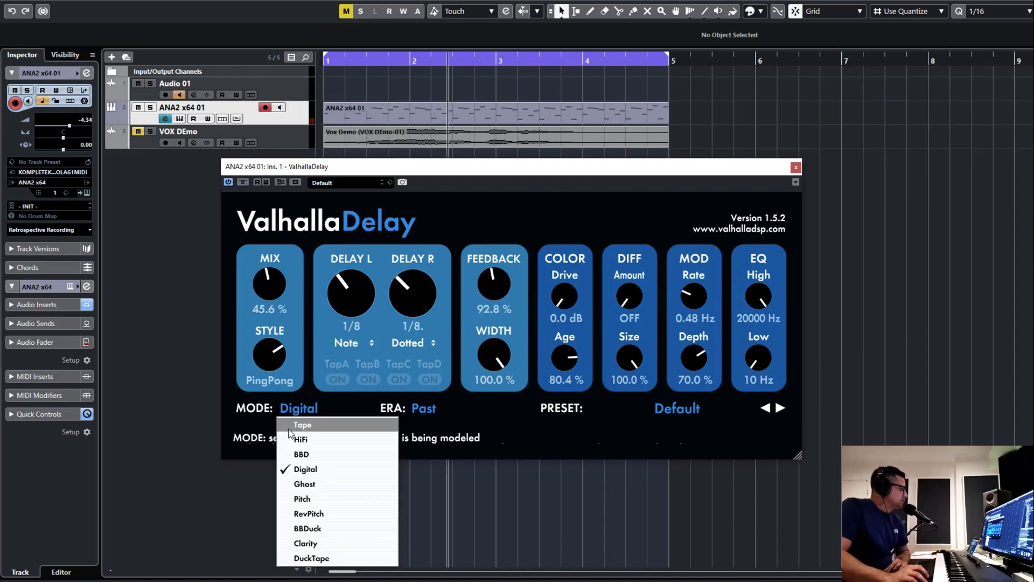
click(313, 481)
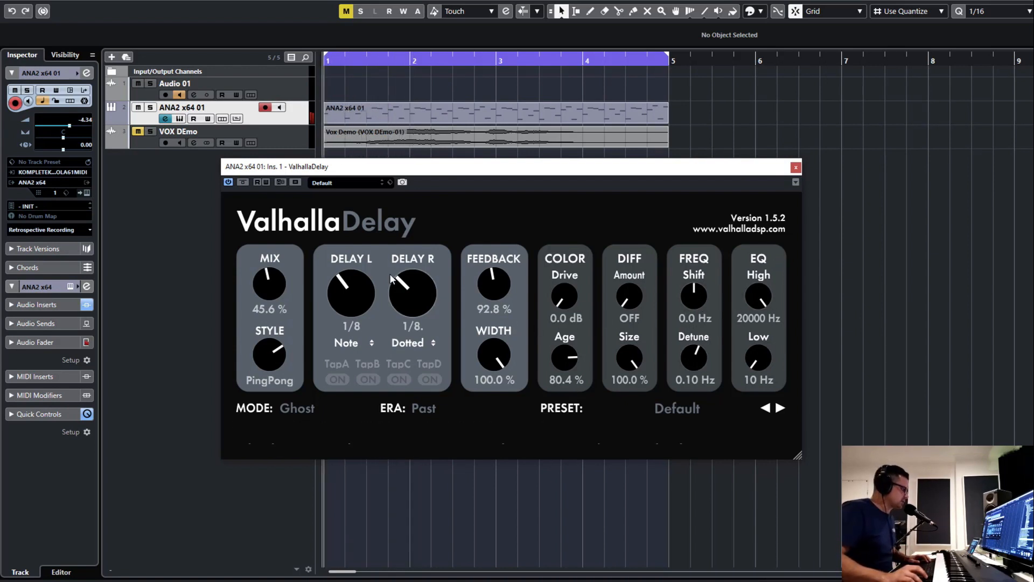
mouse_move(494, 291)
mouse_down()
mouse_move(496, 305)
mouse_move(502, 292)
mouse_up()
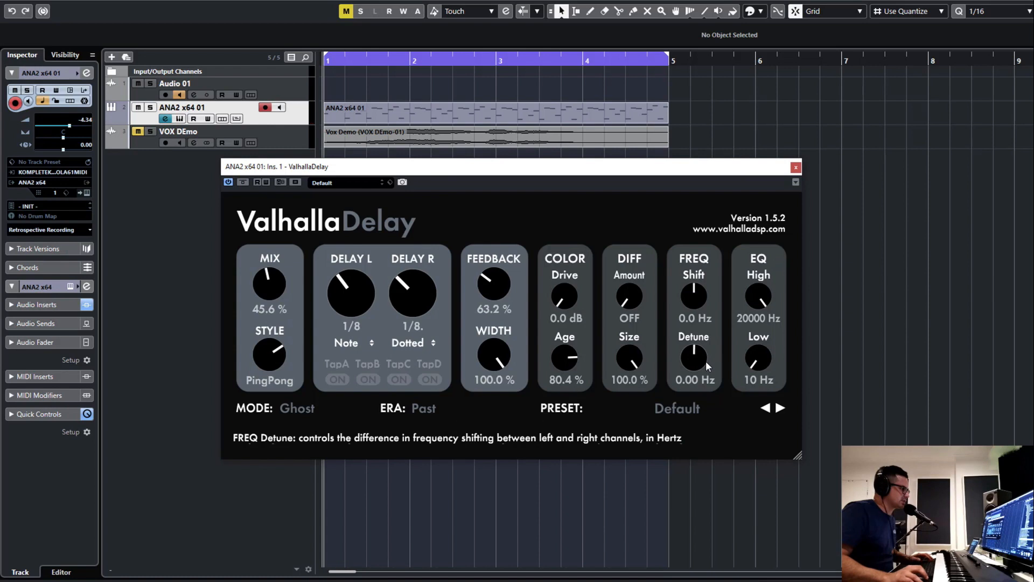
Try a Detune of 7.77 Hz, return it to 0.00 Hz, and raise the frequency Shift to 1000.0 Hz.
drag(705, 360, 715, 295)
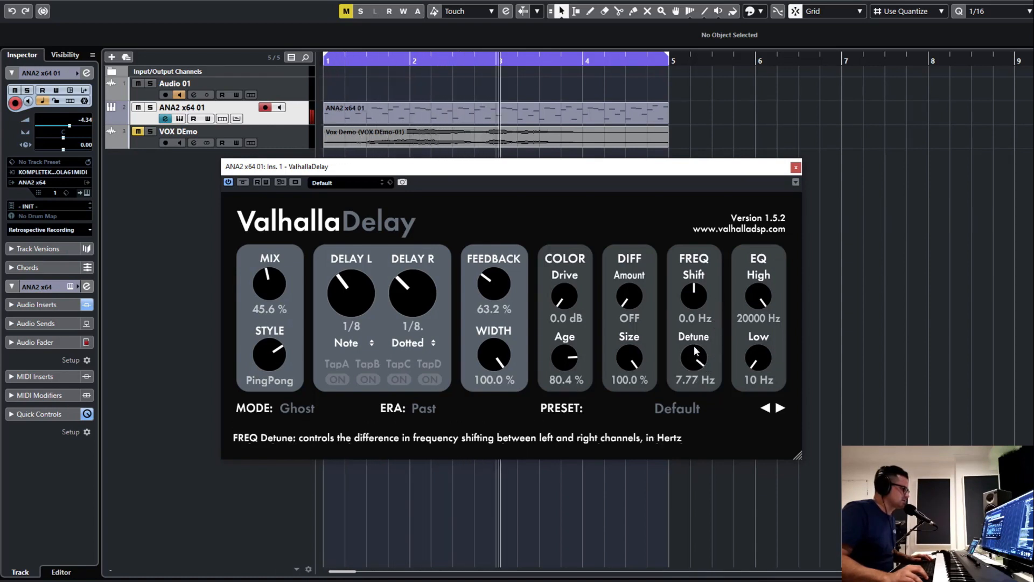
drag(695, 351, 693, 441)
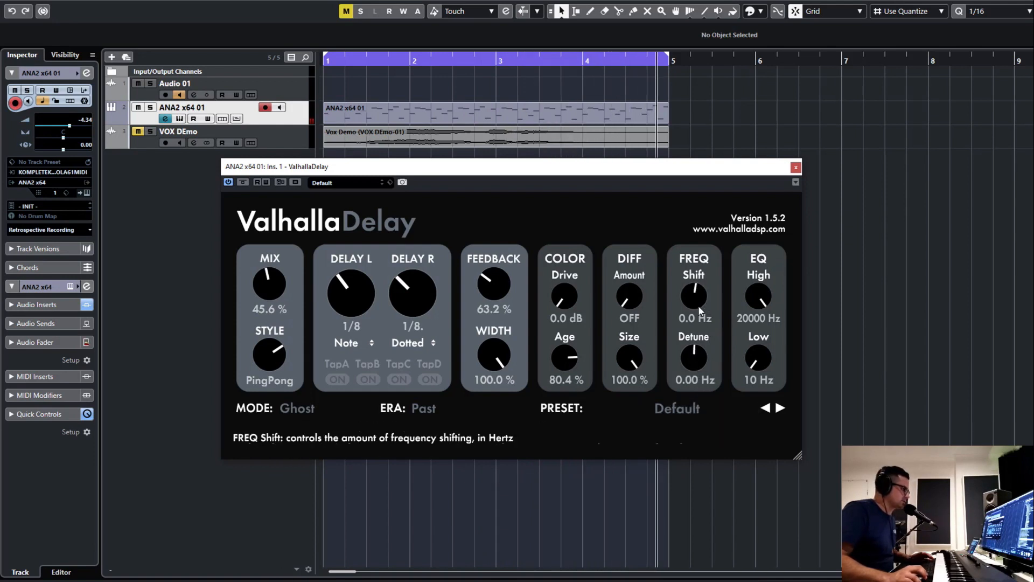
drag(691, 300, 693, 176)
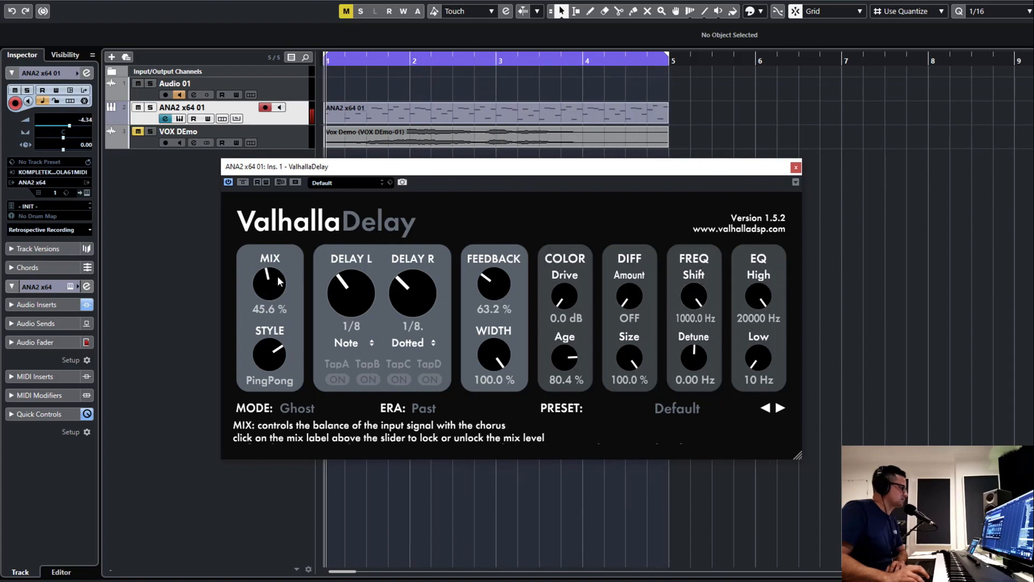
Raise the Mix to 66.0 %, shorten both delays to 1/16, and change the style to Single.
drag(280, 270, 285, 256)
drag(334, 292, 399, 308)
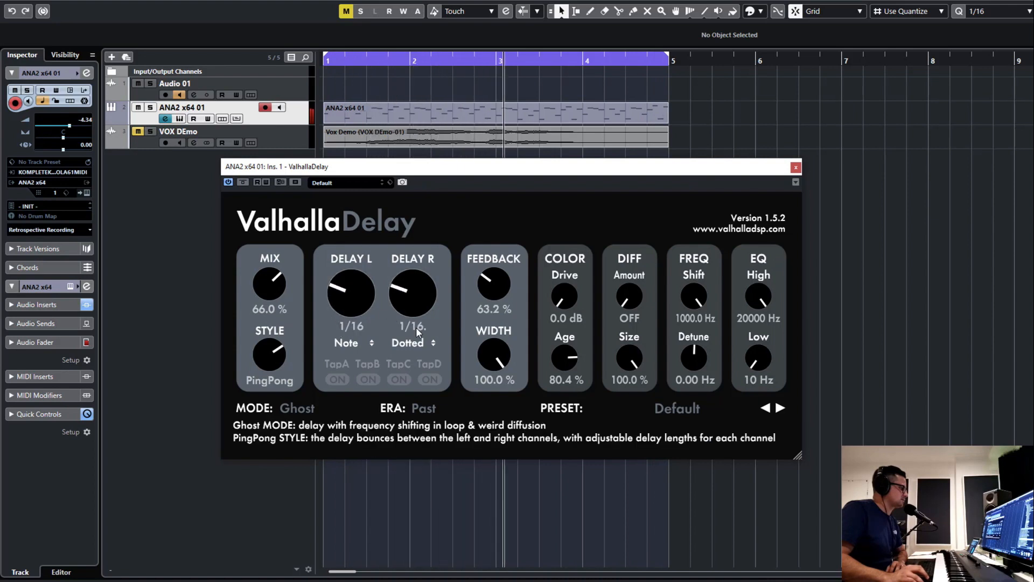
drag(269, 356, 273, 449)
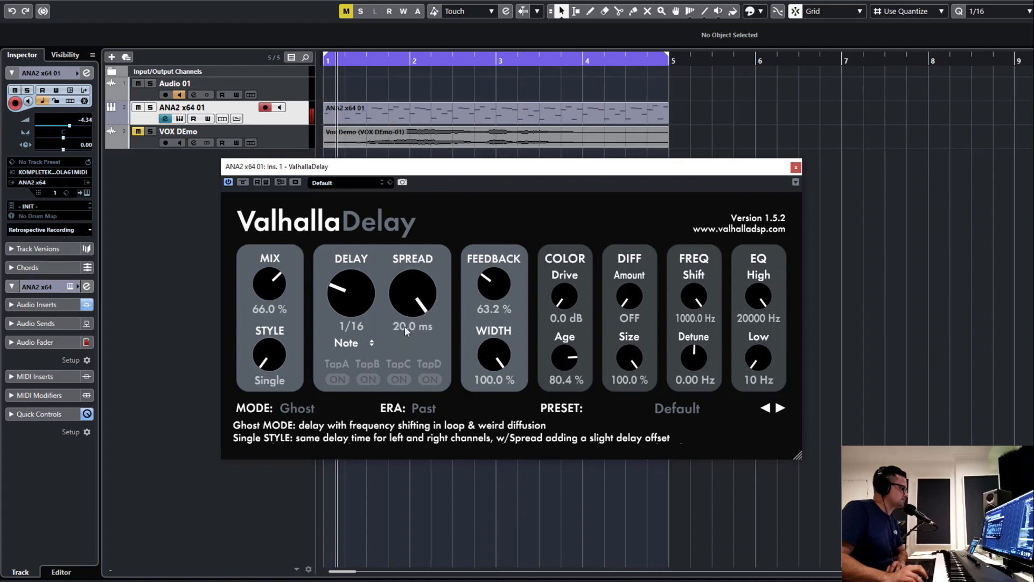
Set the Mix to 100.0 % and the frequency Shift to -1000.0 Hz.
drag(262, 292, 277, 247)
drag(681, 302, 703, 425)
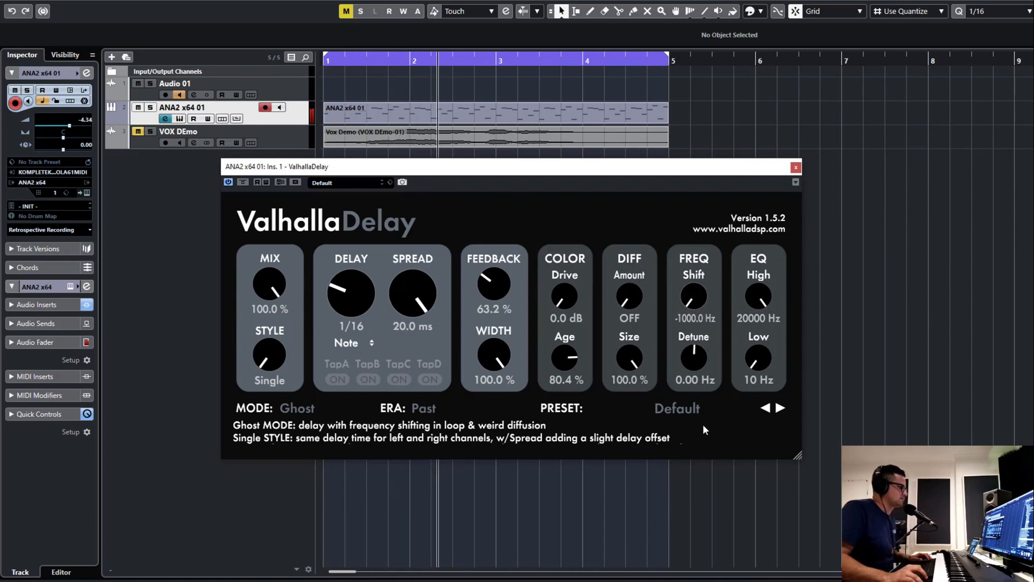
Stop the playback and change the Ghost delay's era to Future.
key(space)
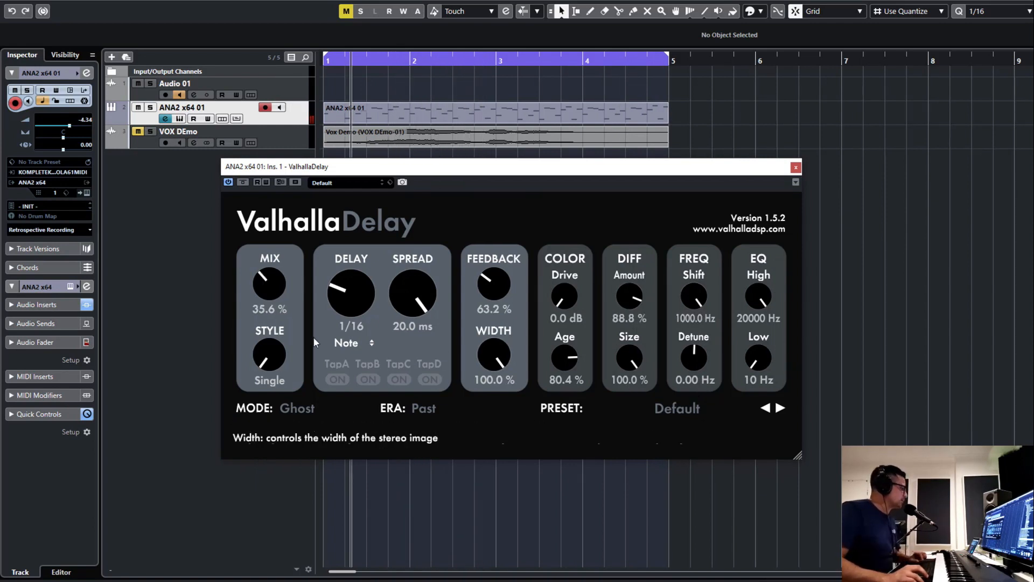
click(423, 412)
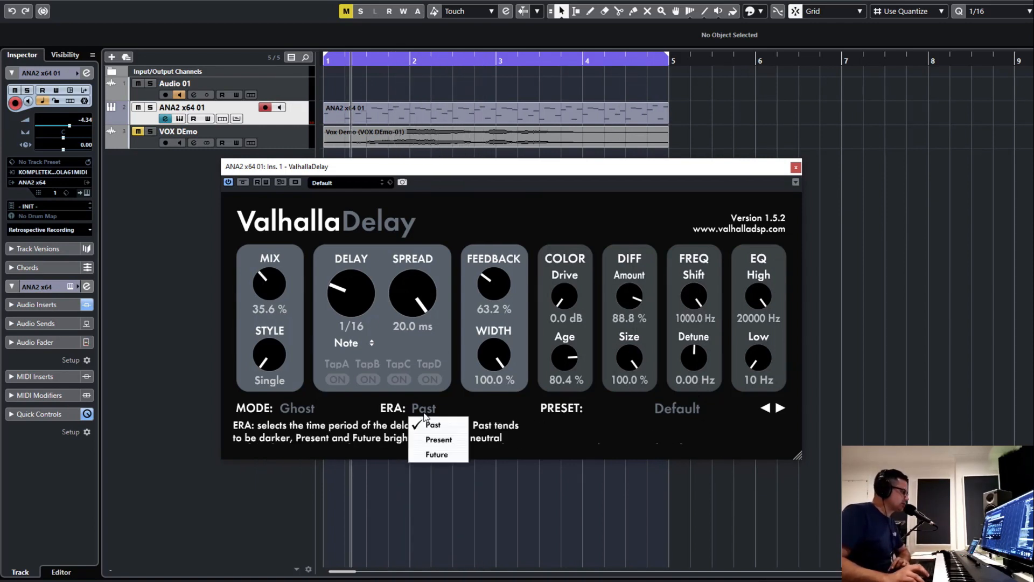
click(442, 454)
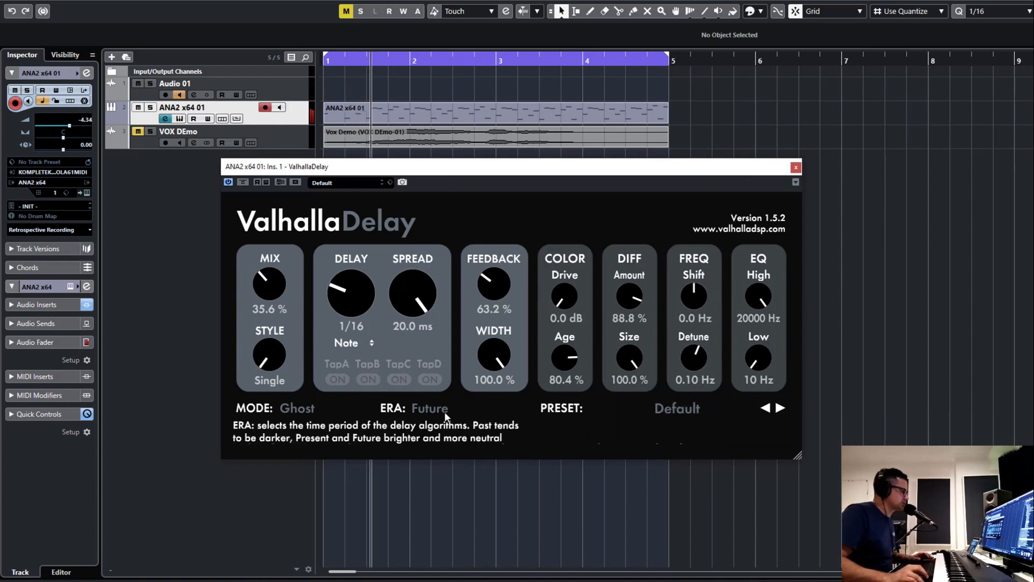
Raise the diffusion Amount to 94.8 % and change the Ghost delay's era to Past.
drag(645, 302, 631, 292)
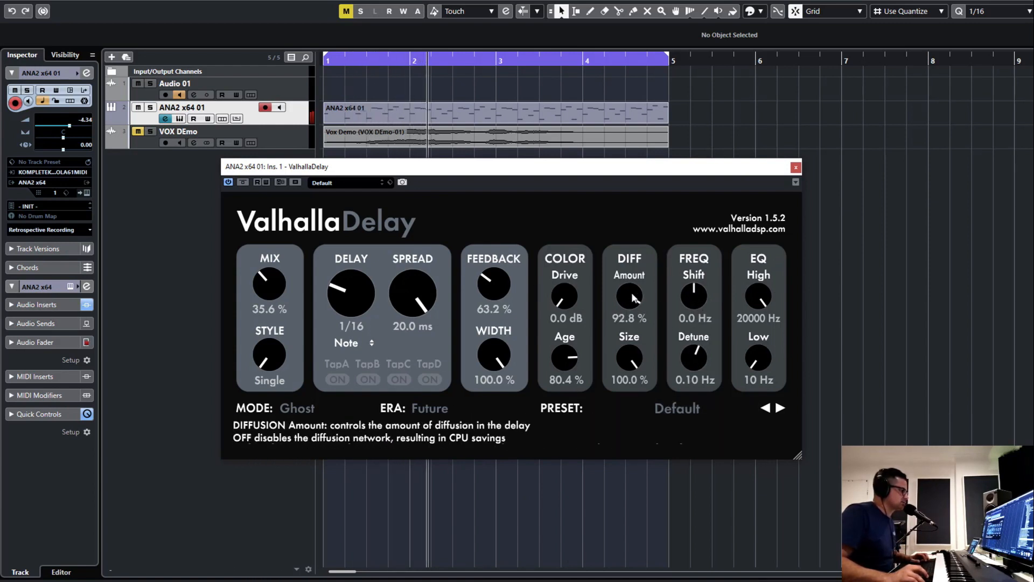
click(416, 405)
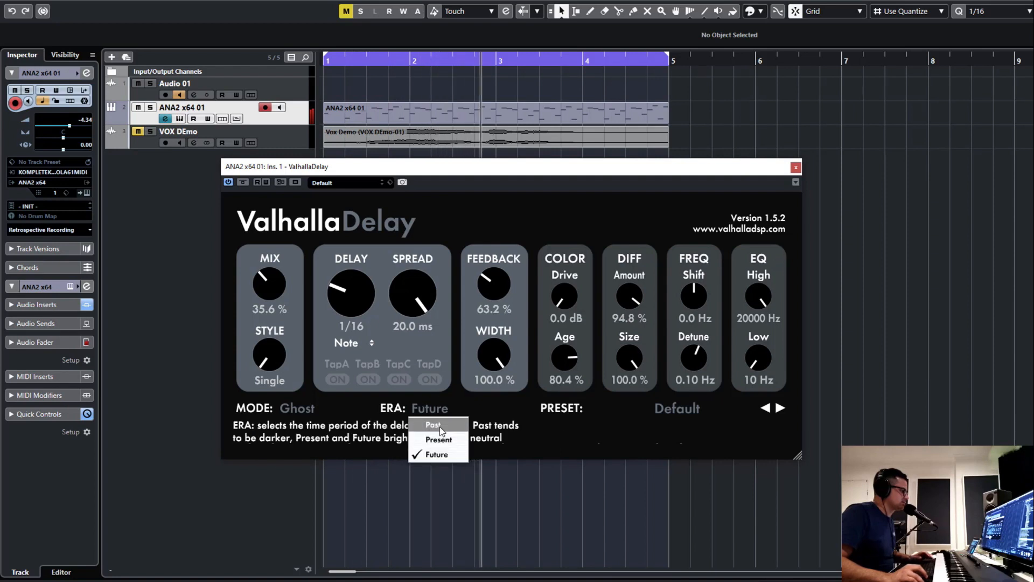
click(439, 425)
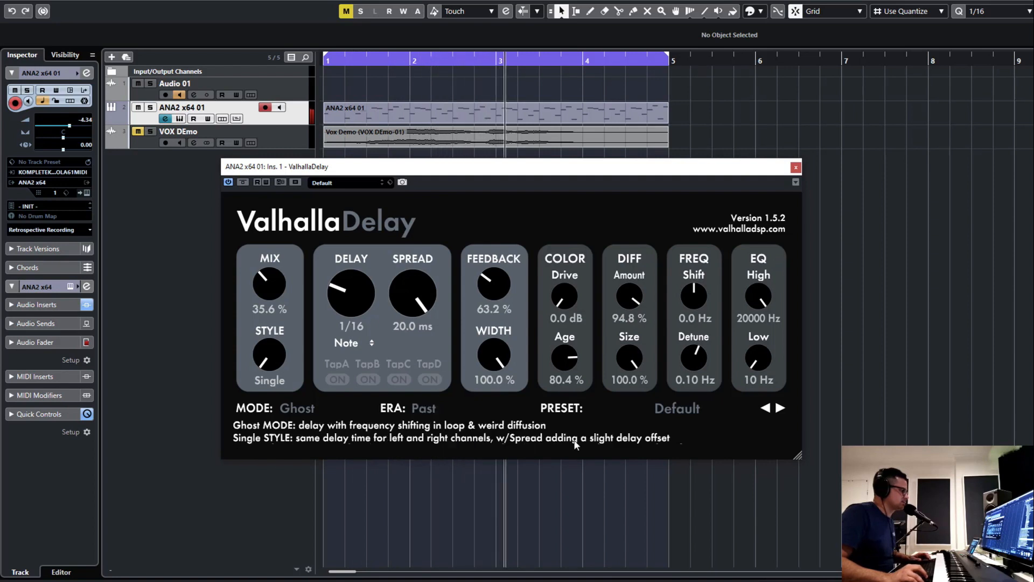
click(424, 407)
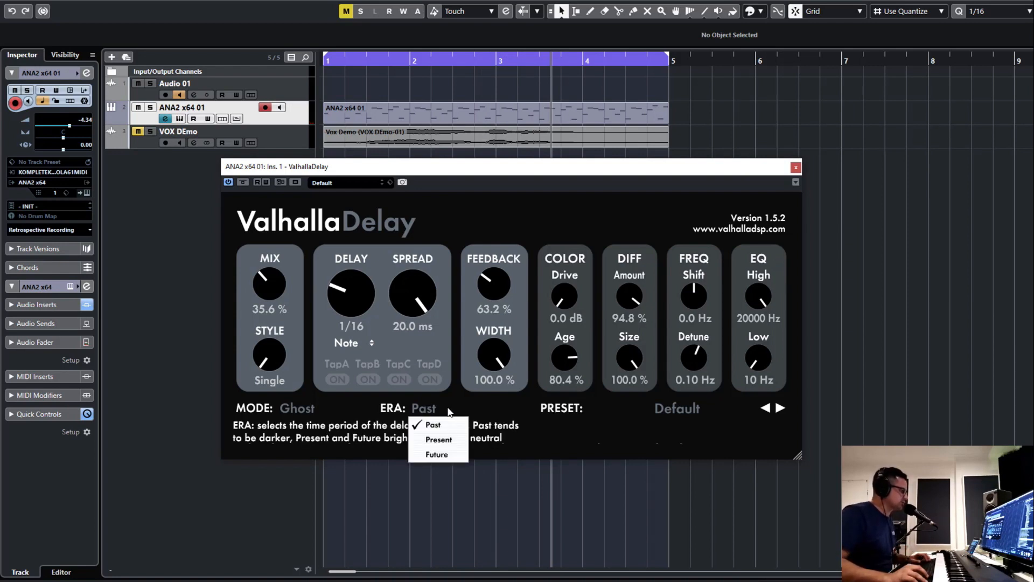
click(425, 409)
click(429, 409)
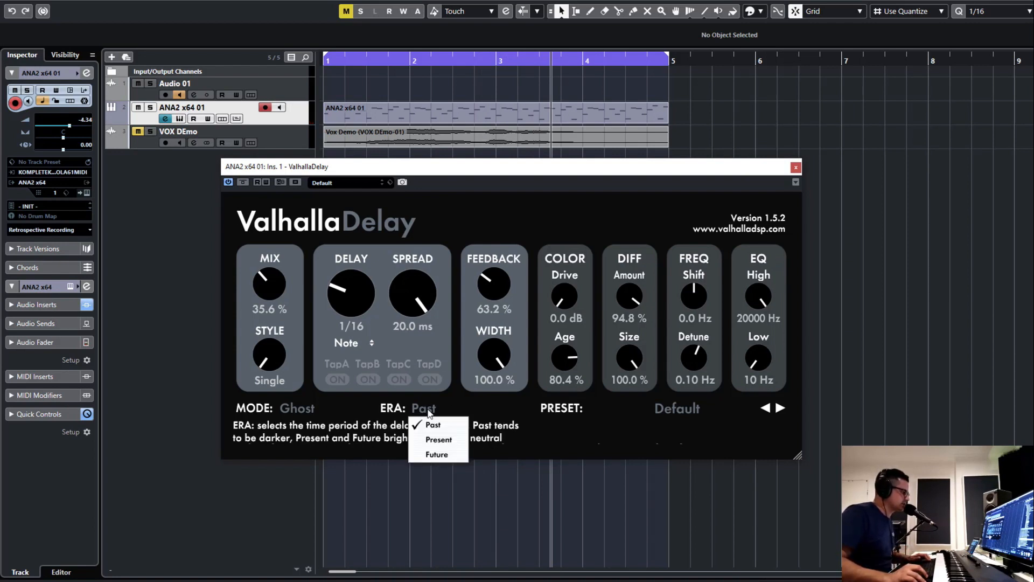
click(433, 424)
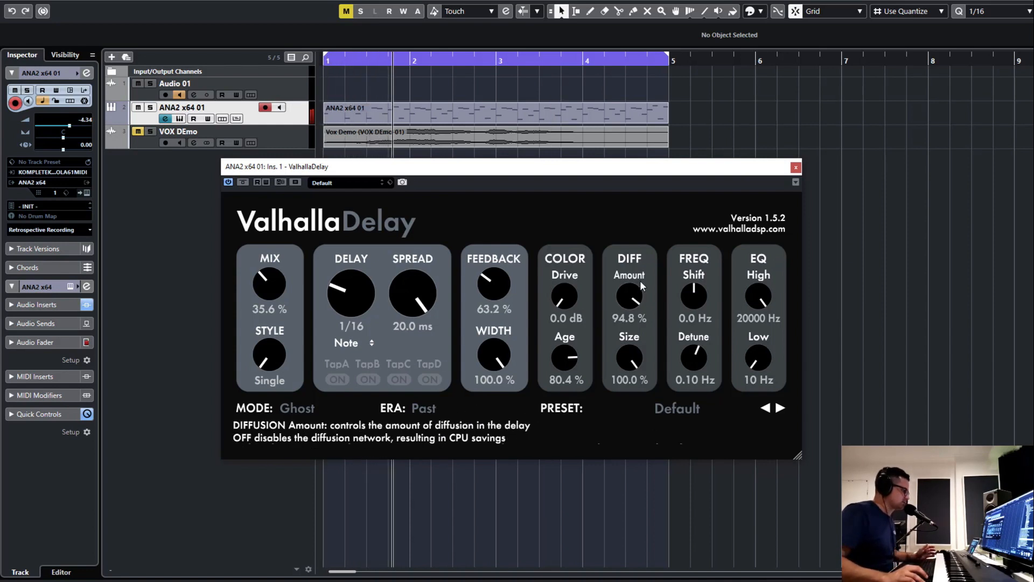
Raise the diffusion Amount to 100.0 %, the Feedback to 68.8 % and the Mix to 63.6 %.
drag(640, 283, 638, 261)
drag(489, 280, 488, 274)
drag(268, 275, 281, 241)
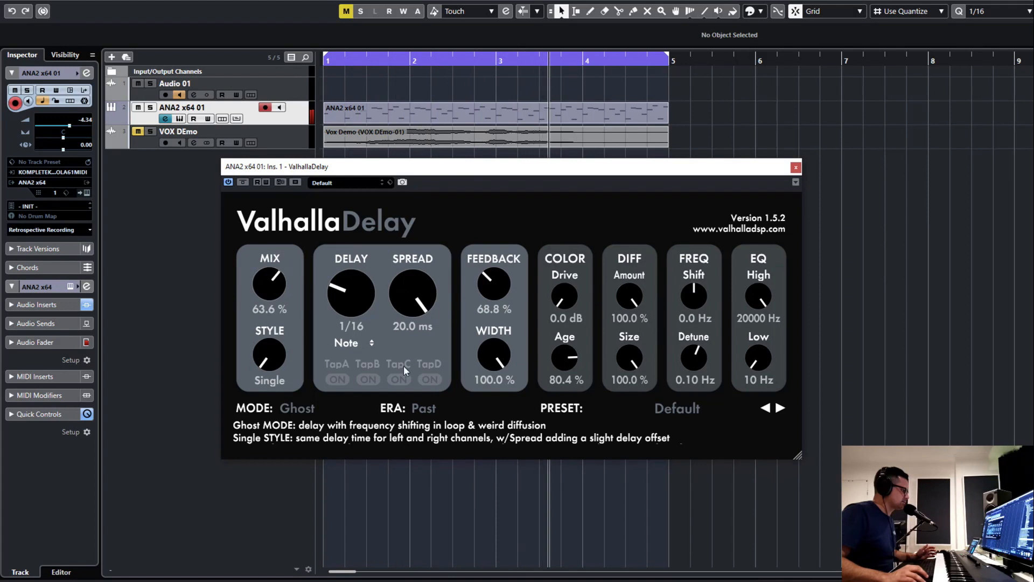
Change the era to Future and switch the delay mode from Ghost to Pitch.
click(431, 409)
click(448, 458)
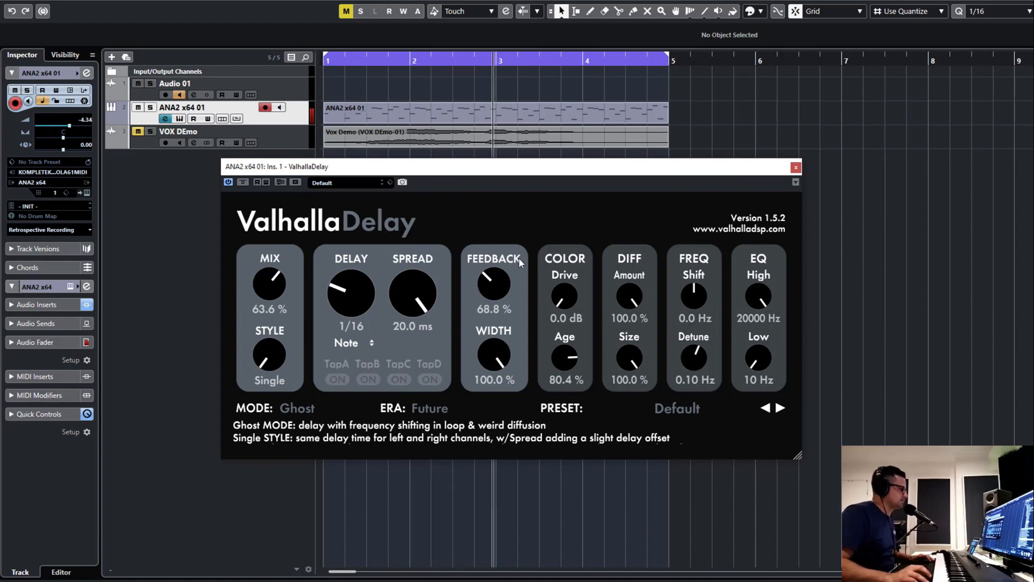
click(297, 408)
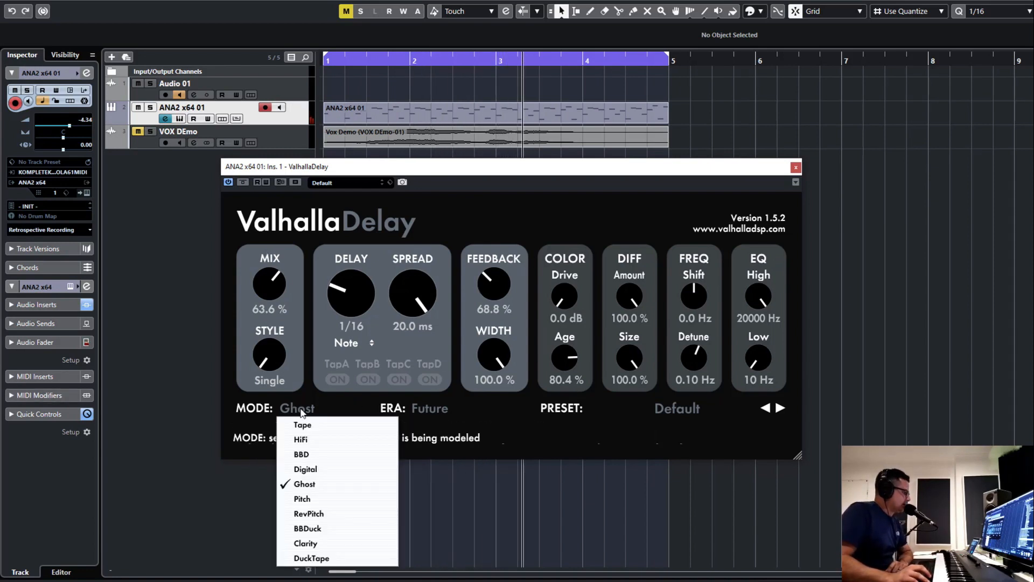
click(312, 499)
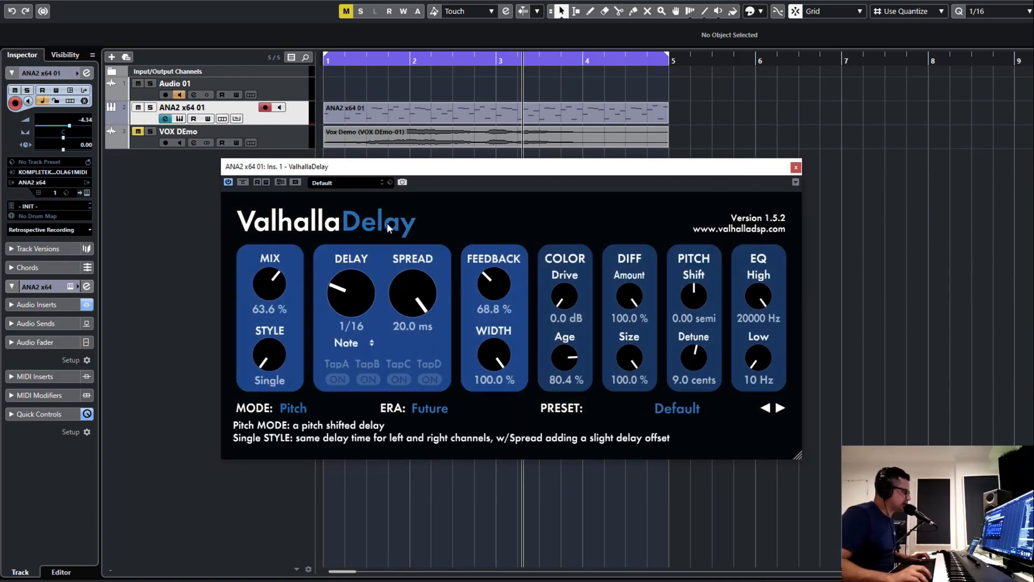
In Dual style, set the pitch Shift to 12.00 semitones with 0.0 cents Detune, and lower Feedback to 60.0 % and Mix to 37.6 %.
double_click(679, 358)
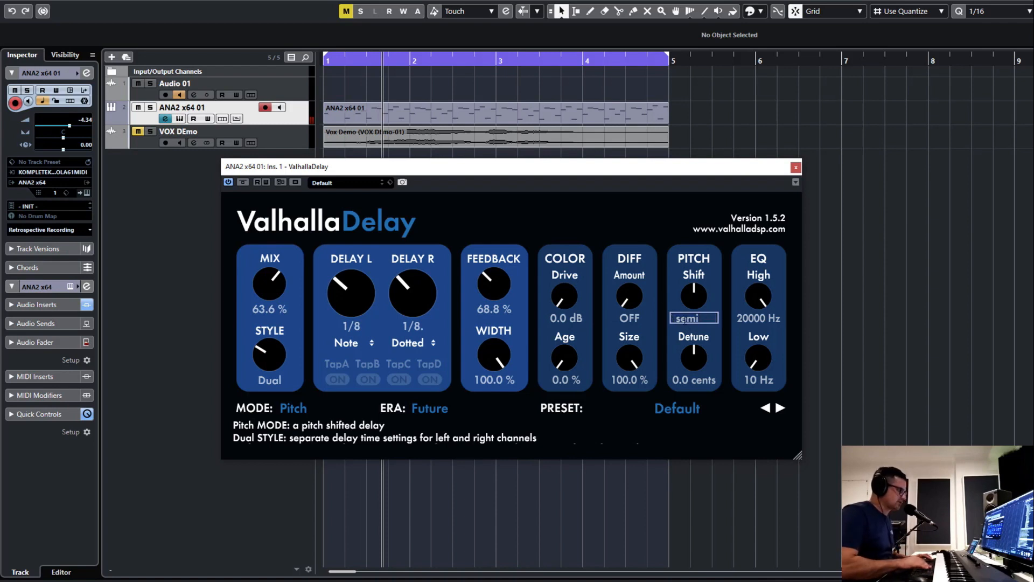
key(Return)
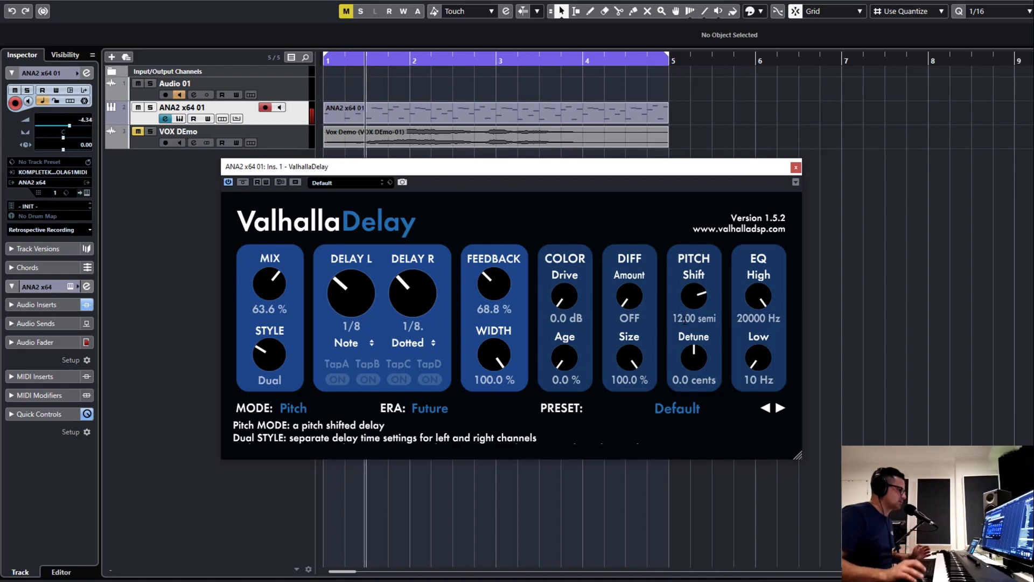
scroll(508, 289, down, 5)
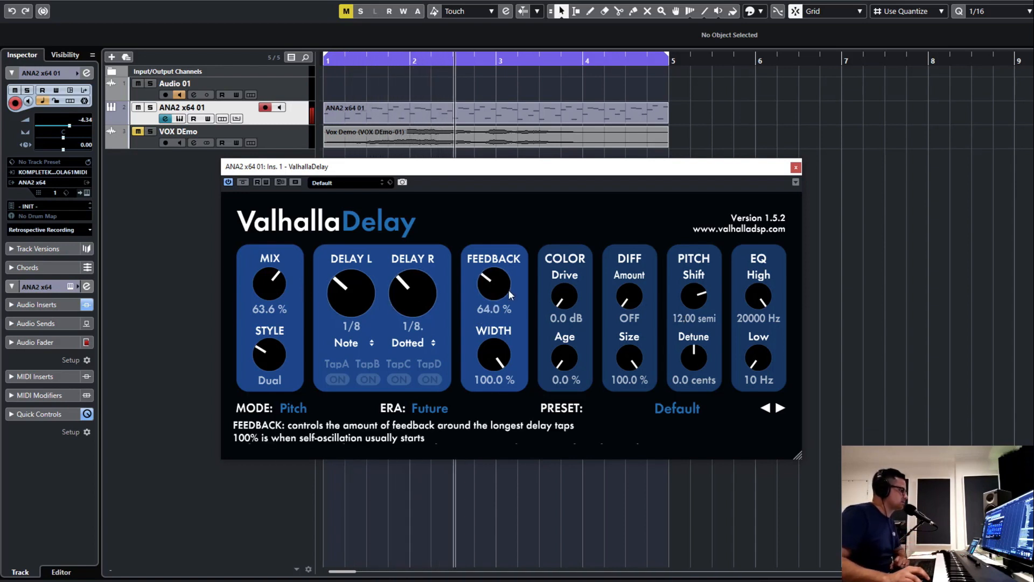
drag(278, 291, 282, 332)
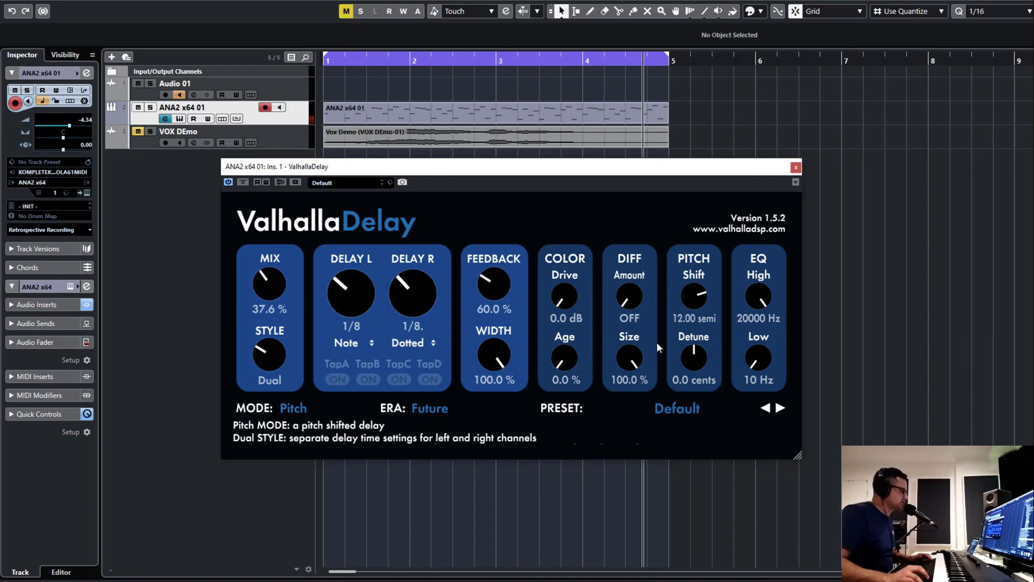
Raise the diffusion Amount to 100.0 %, the Feedback to 87.2 % and the Mix to 100.0 %.
drag(633, 295, 638, 237)
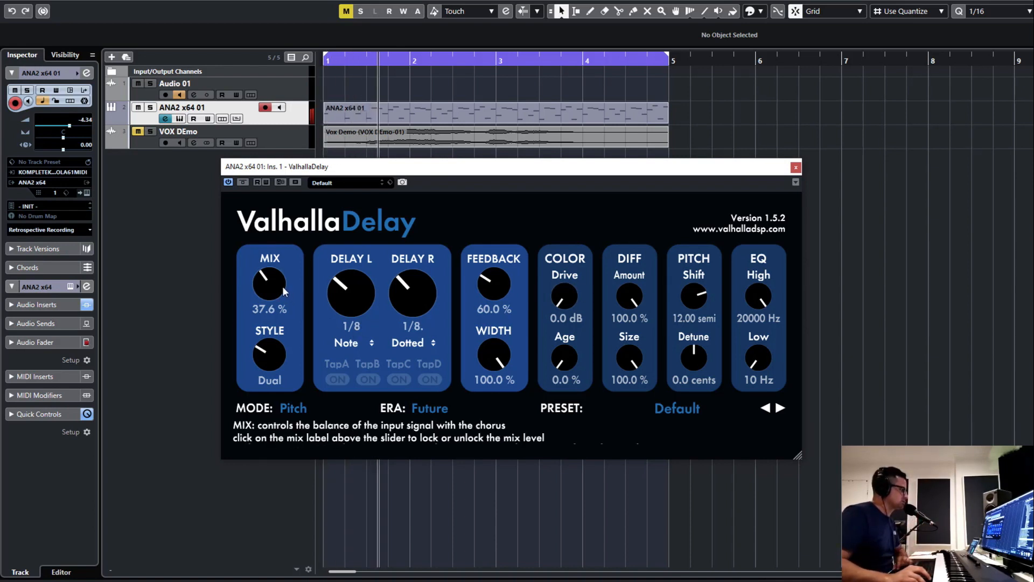
drag(492, 282, 493, 287)
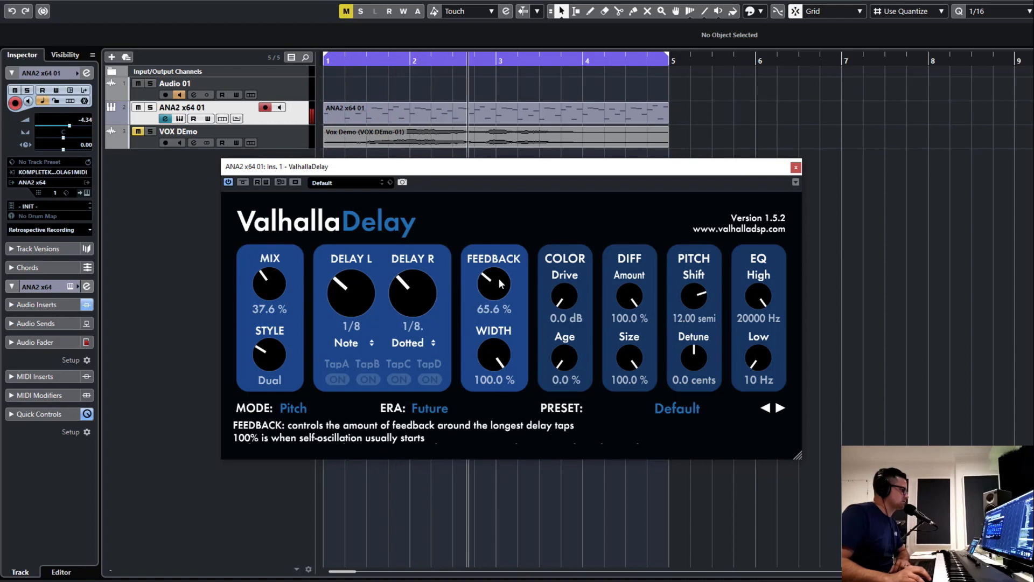
drag(269, 283, 343, 275)
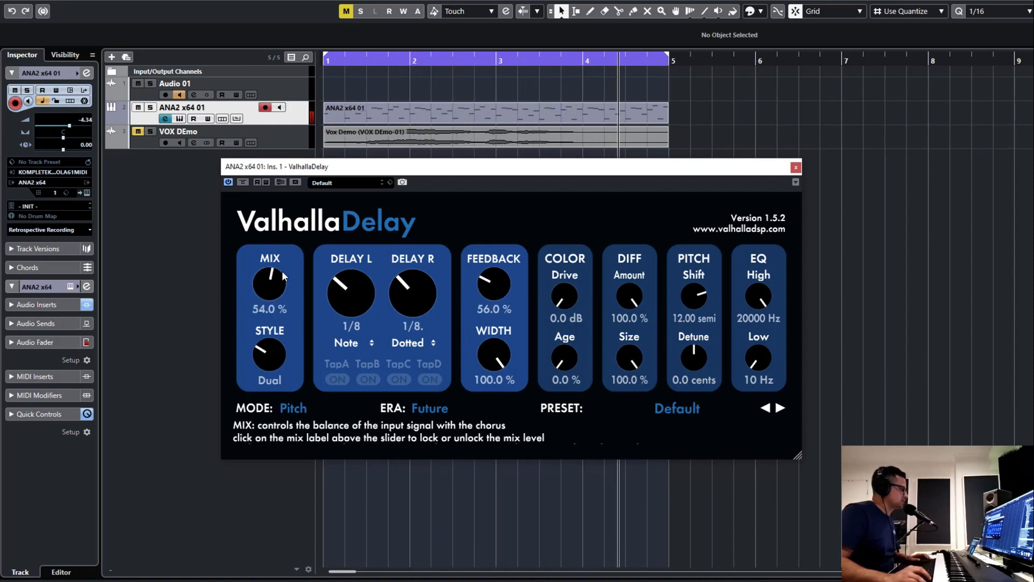
Set the pitch Shift to -12.00 semitones, try a Feedback of 106.4 %, and bring it down to 77.6 %.
click(683, 317)
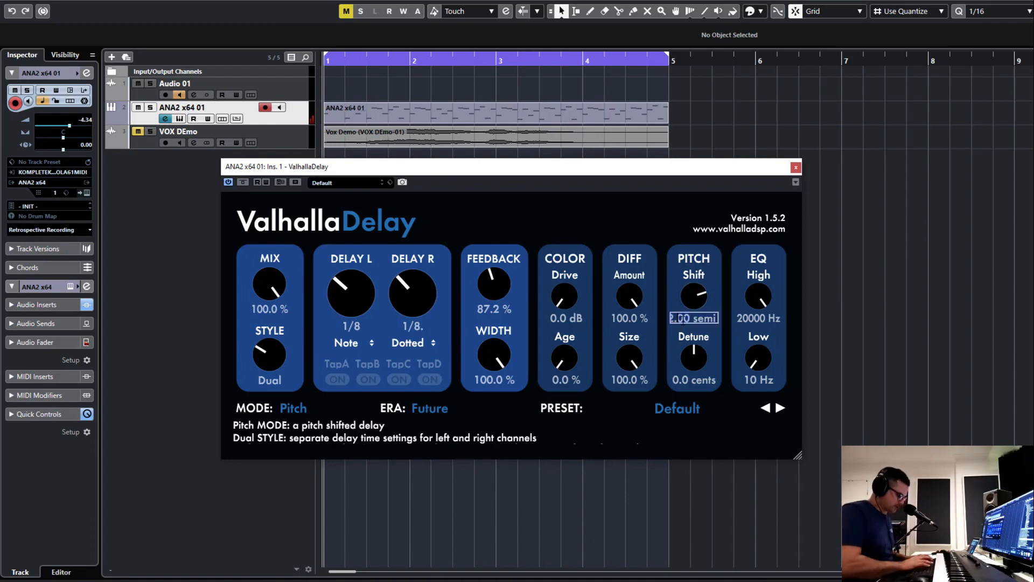
key(Return)
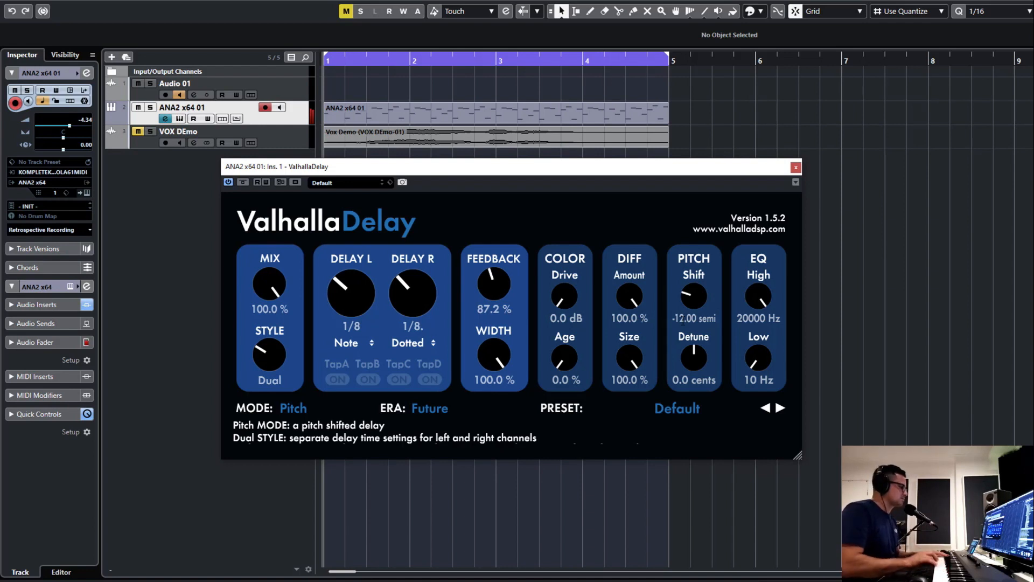
drag(495, 284, 494, 271)
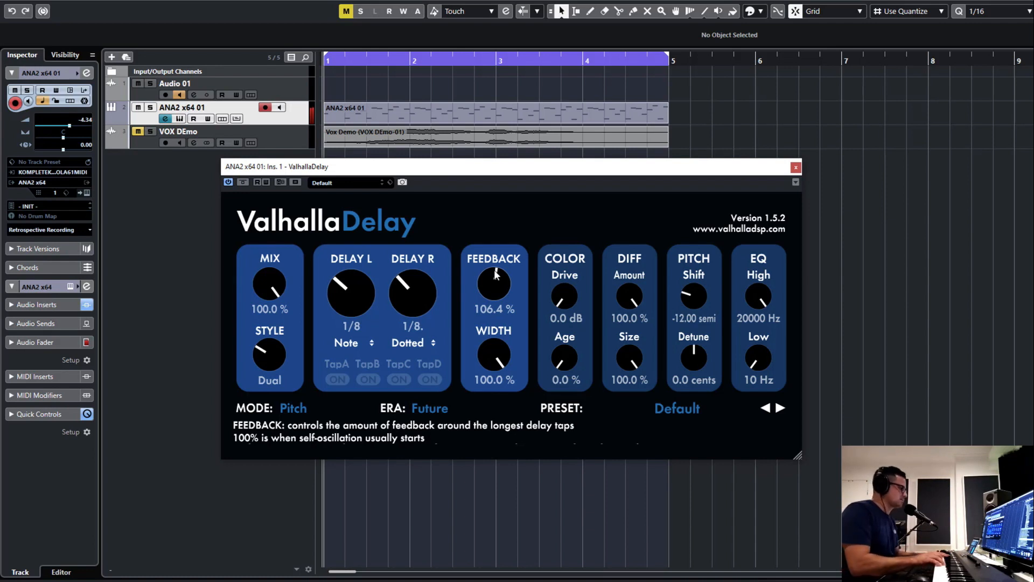
drag(500, 291, 500, 307)
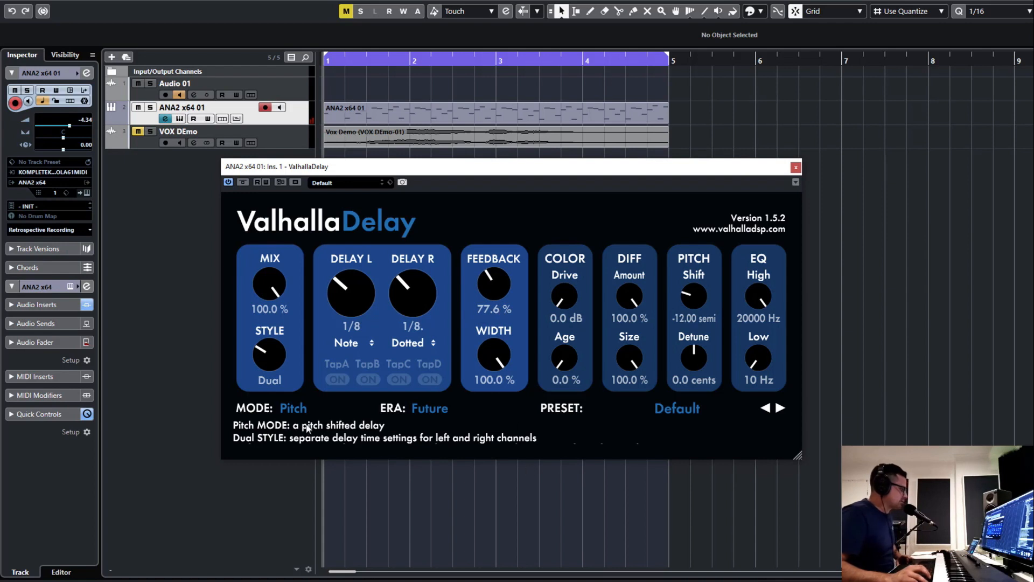
Switch to RevPitch mode with the Past era, and set the diffusion Amount to OFF and its Size to 0.0 %.
click(293, 408)
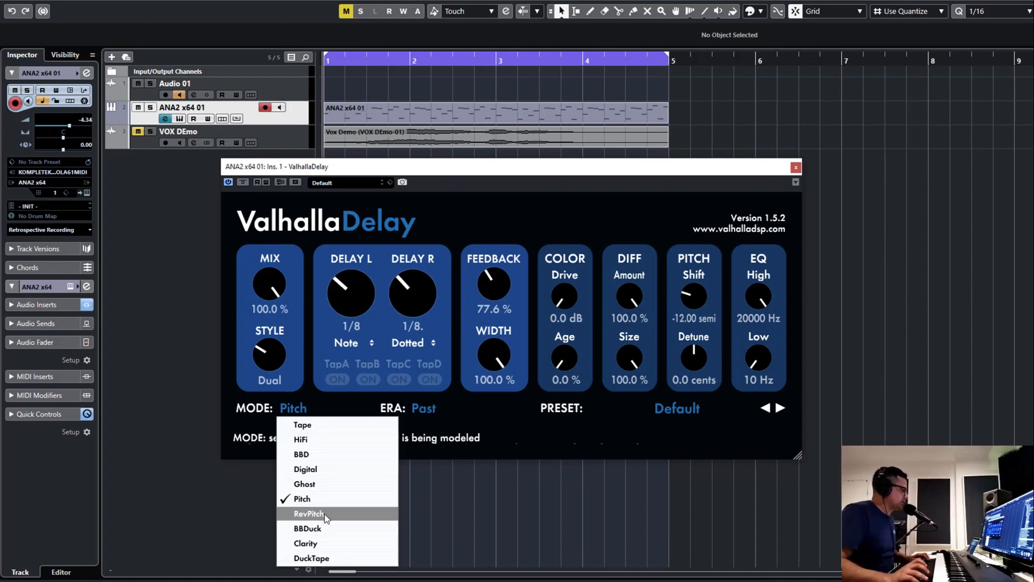
click(309, 513)
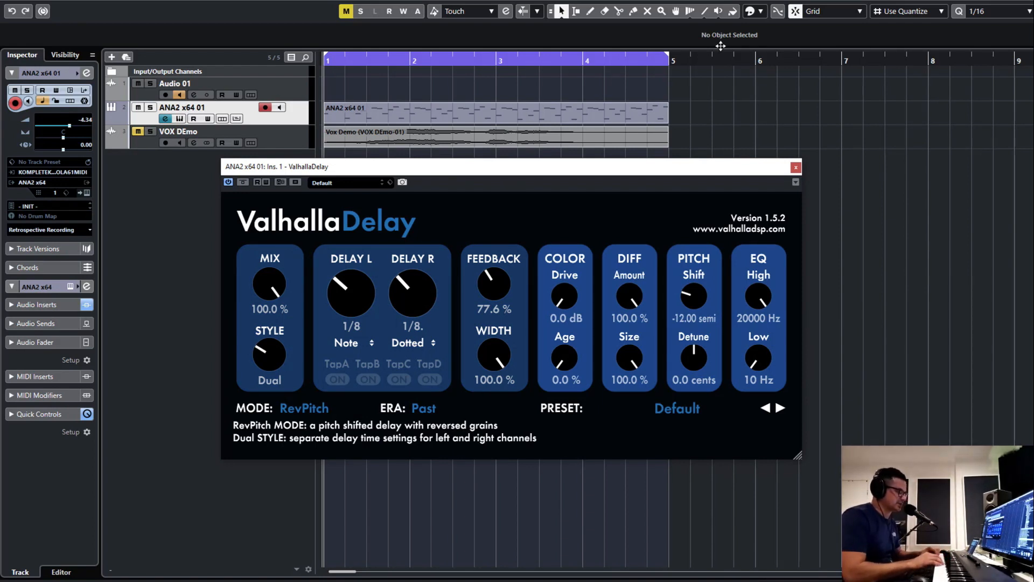
drag(635, 297, 640, 528)
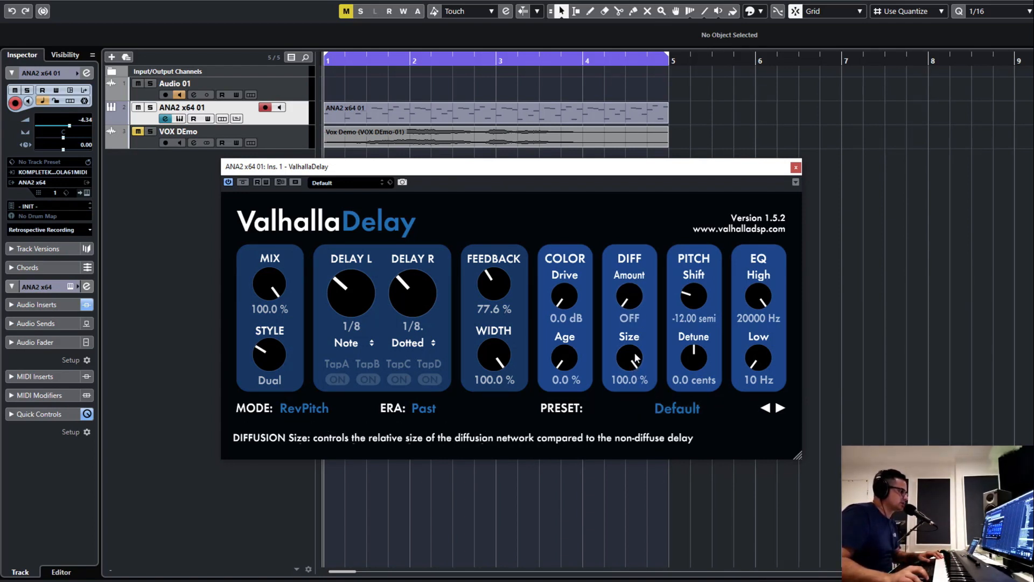
drag(635, 360, 641, 530)
Reset the RevPitch delay's pitch Shift to 0.00 semitones.
double_click(689, 319)
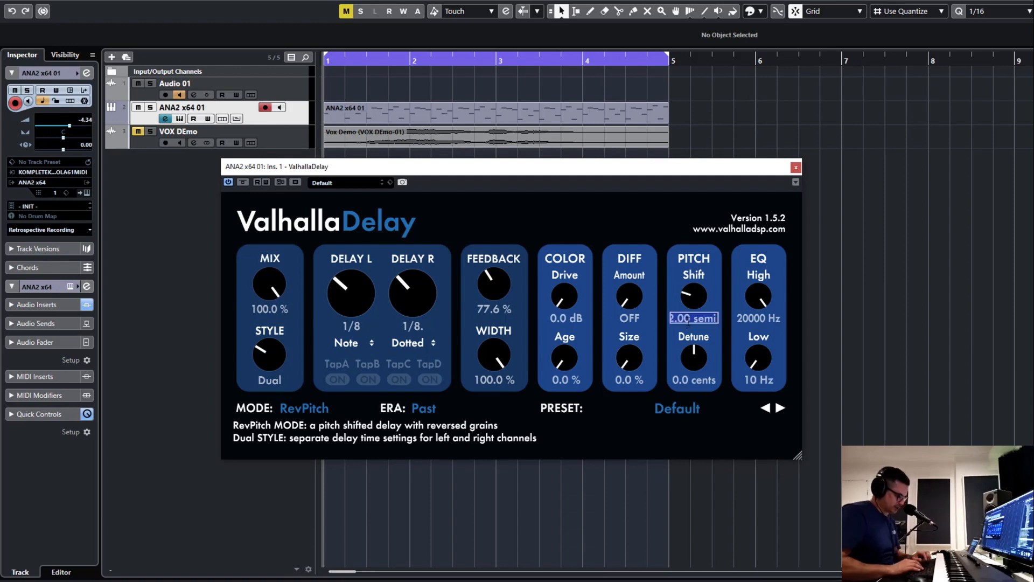
text(0)
key(Return)
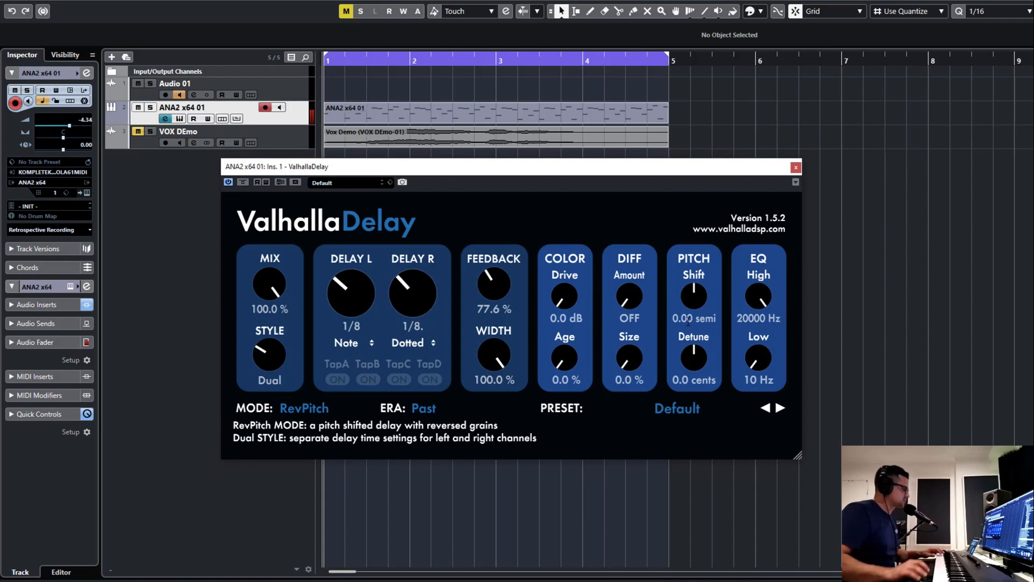
Lower the Mix to 52.8 %, lengthen the delays to 1/4 and dotted 1/4, and raise the Feedback to 100.0 %.
drag(269, 284, 287, 355)
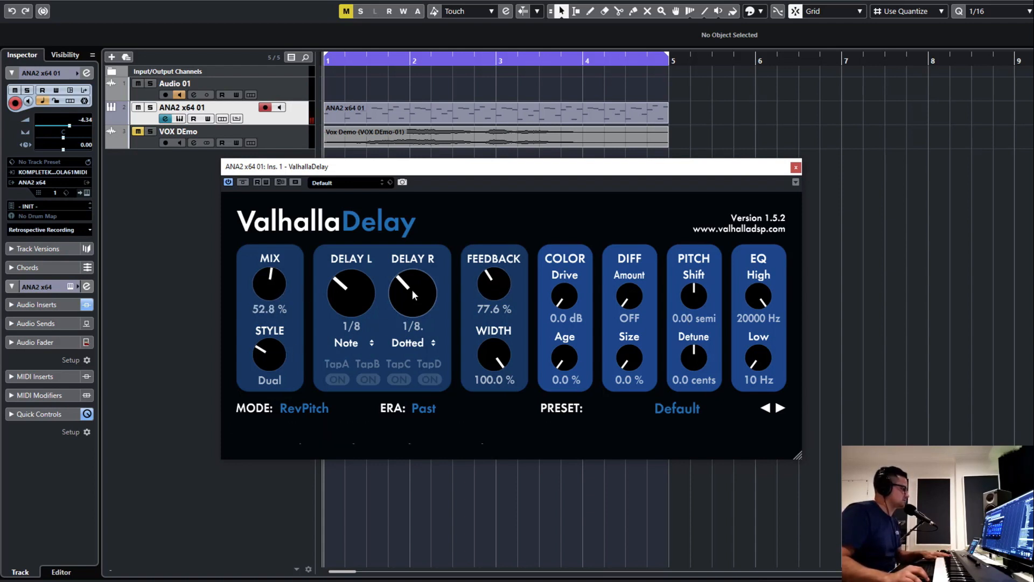
drag(412, 290, 371, 289)
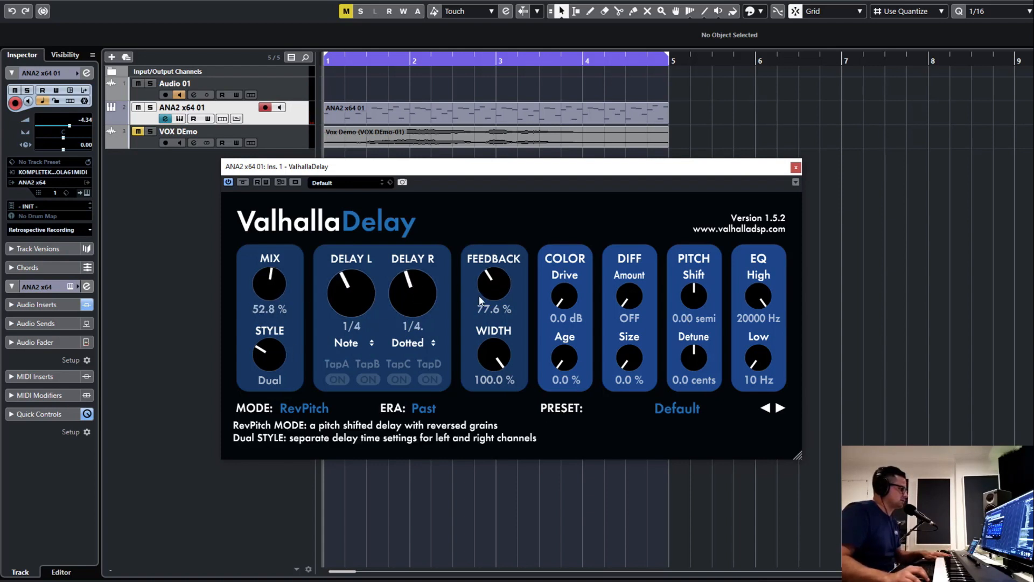
drag(481, 301, 499, 277)
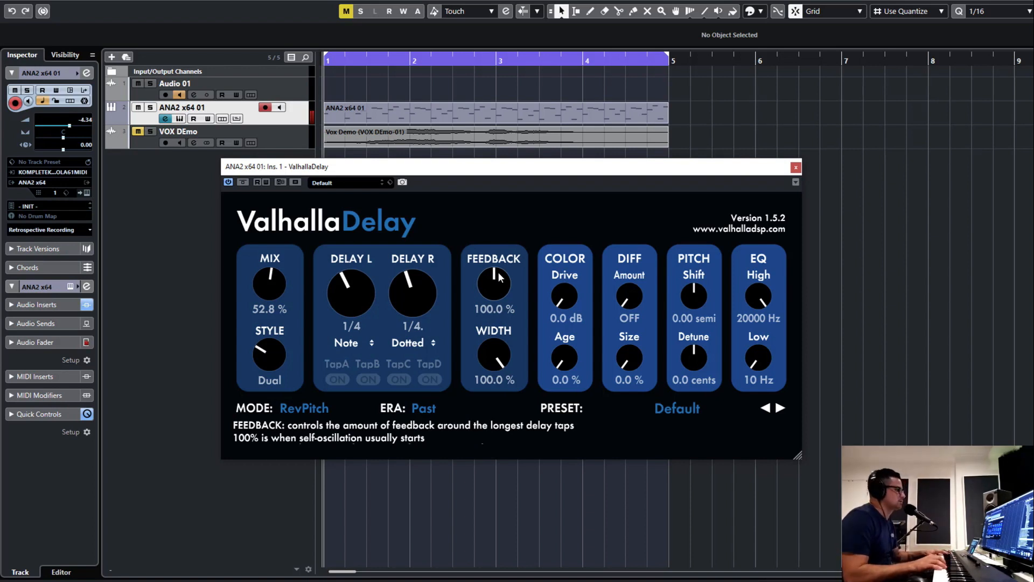
Lower the Feedback to 76.0 % and set the pitch Shift to -12.00 semitones.
drag(498, 272, 671, 289)
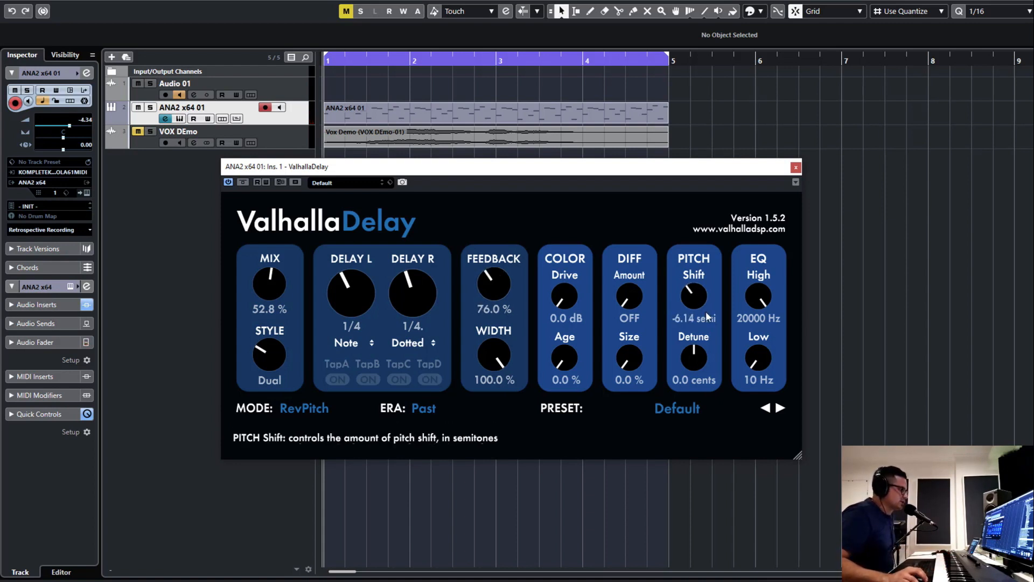
drag(707, 316, 707, 327)
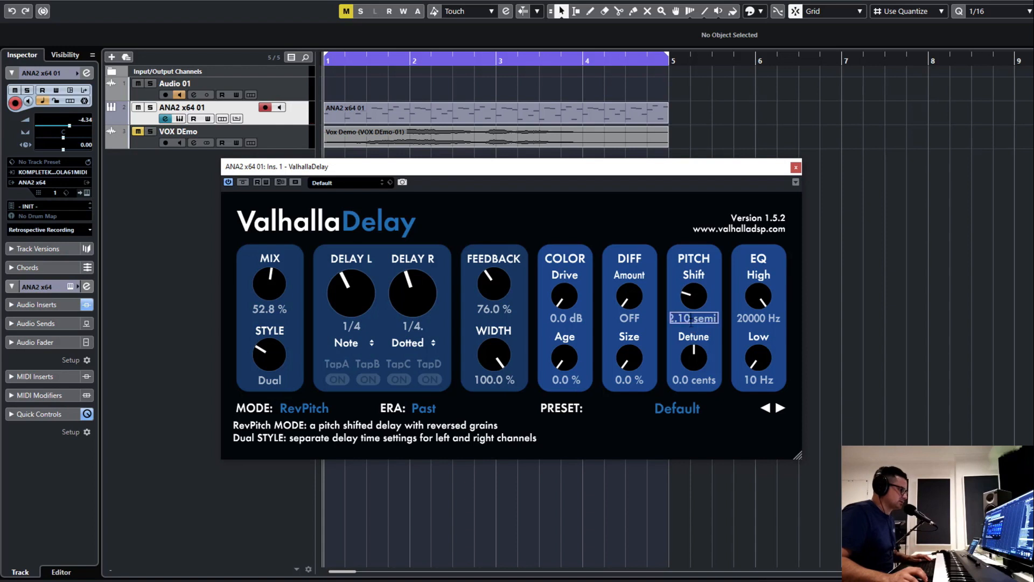
text(-12)
key(Return)
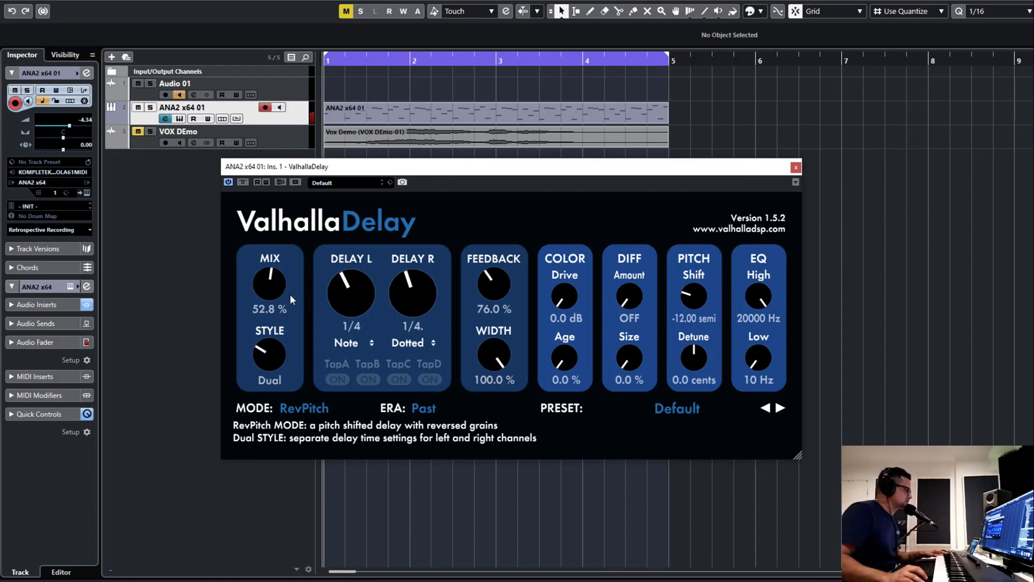
Raise the Mix to 100.0 % and turn up the diffusion Amount on the RevPitch delay.
drag(282, 273, 283, 232)
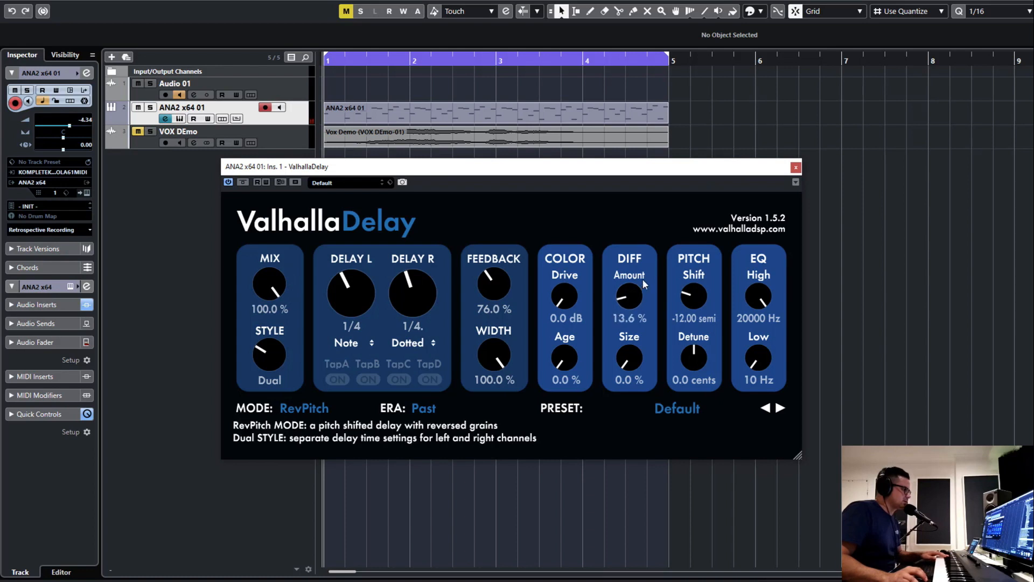
drag(643, 279, 654, 228)
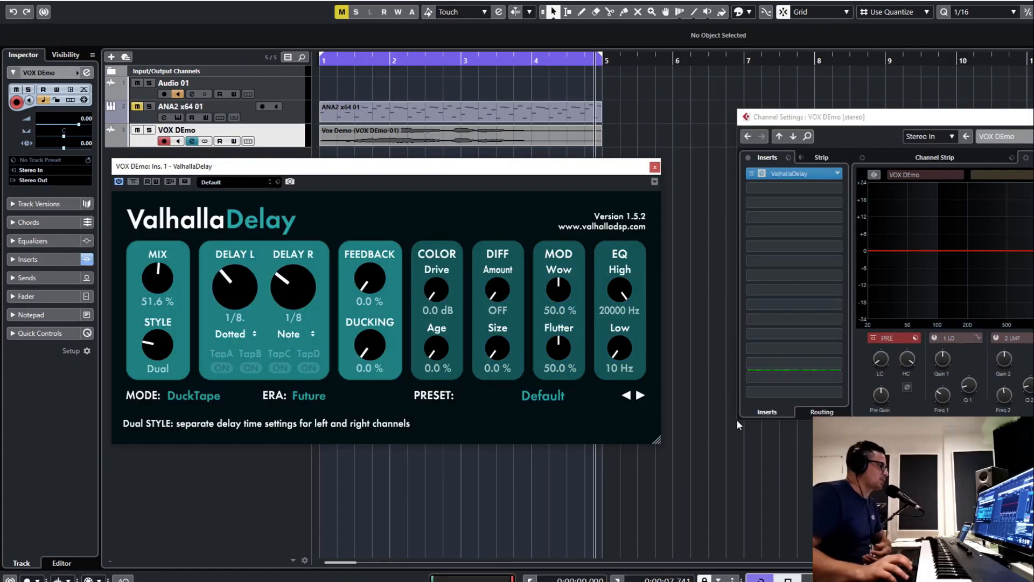
Check the list of delay modes while keeping DuckTape, and select the Vox Demo clip on the vocal track.
click(197, 396)
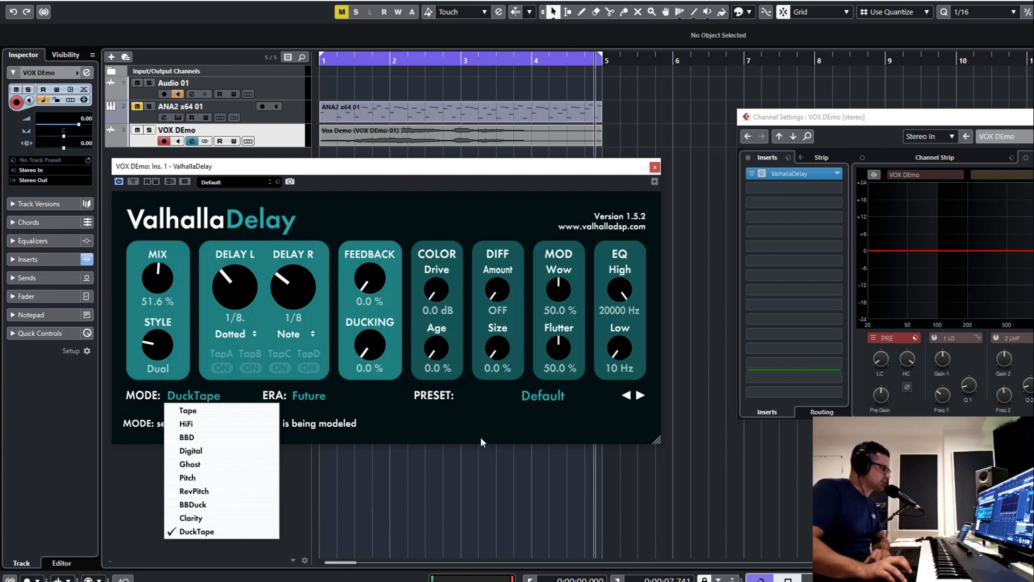
click(507, 429)
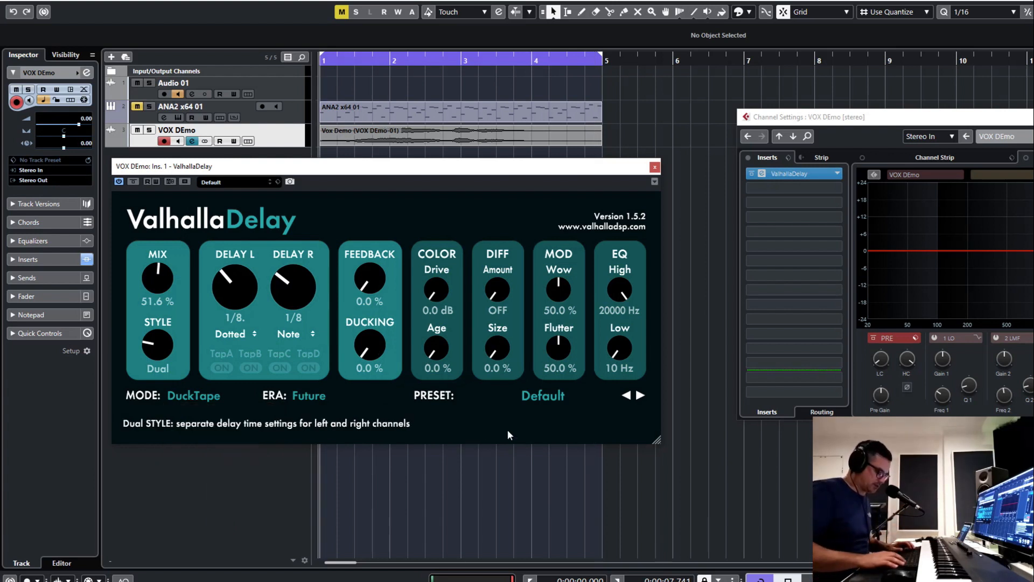
click(505, 139)
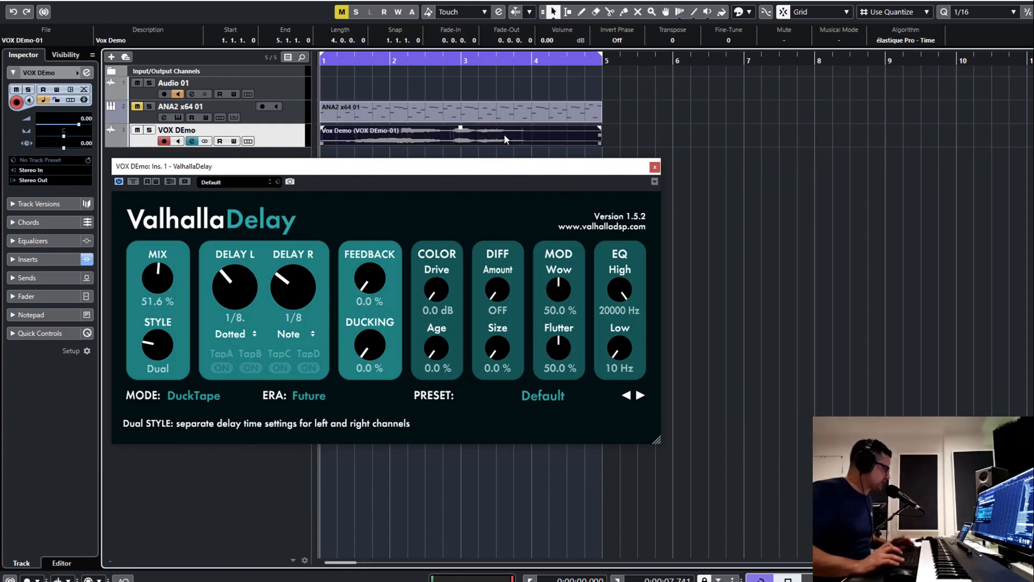
Raise the DuckTape delay's diffusion Amount, Size and Ducking to 100.0 % each and play the vocal.
drag(500, 289, 500, 172)
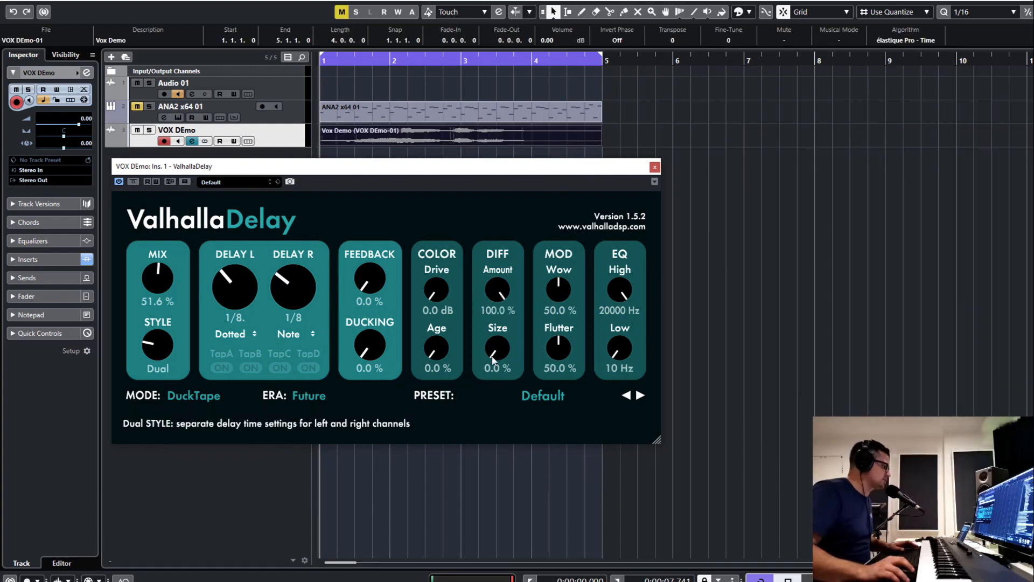
drag(493, 356, 592, 12)
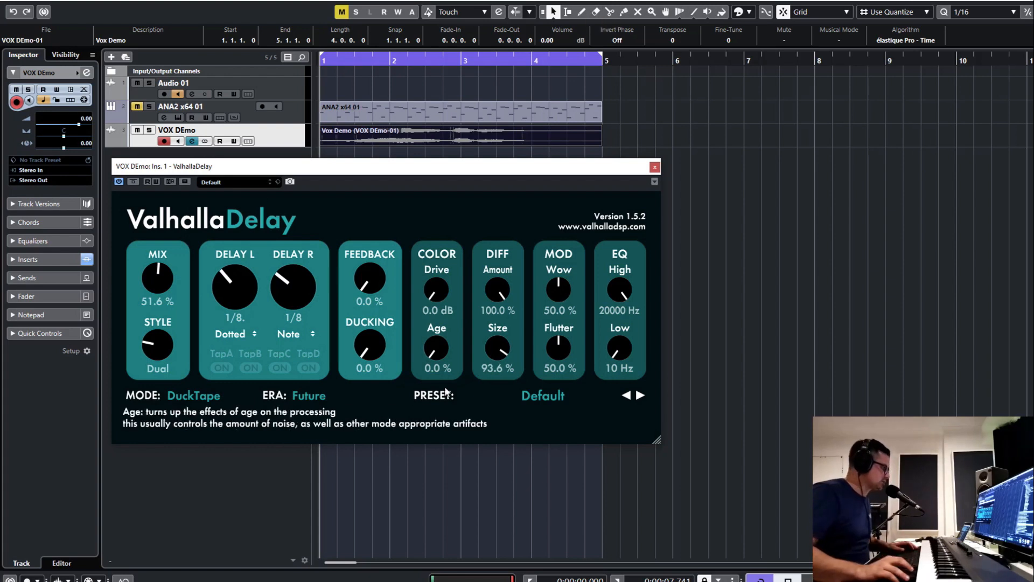
drag(492, 347, 491, 313)
drag(381, 357, 374, 141)
key(space)
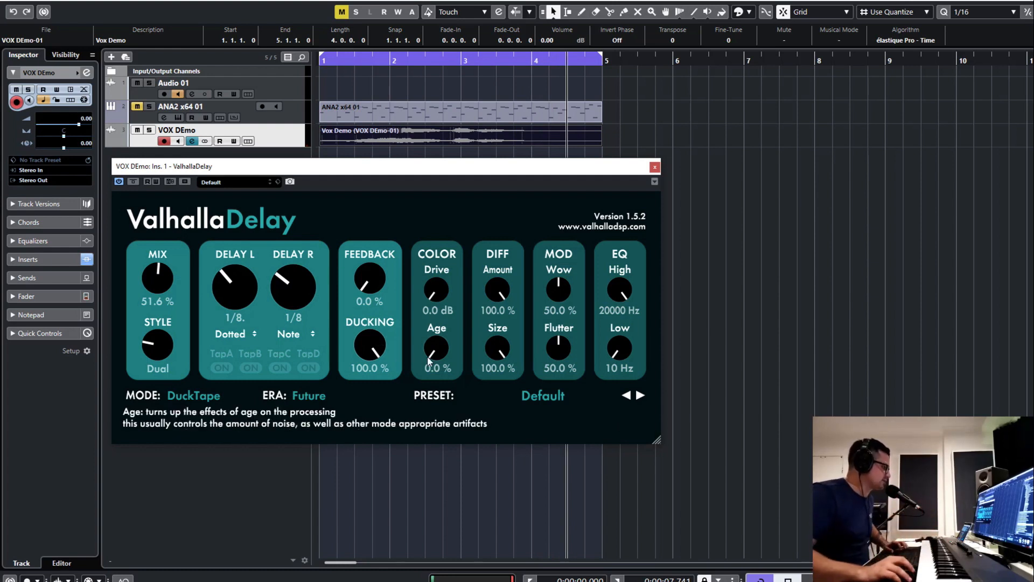
Return the Ducking and diffusion Size to 0.0 % and switch the diffusion Amount off.
drag(385, 349, 348, 348)
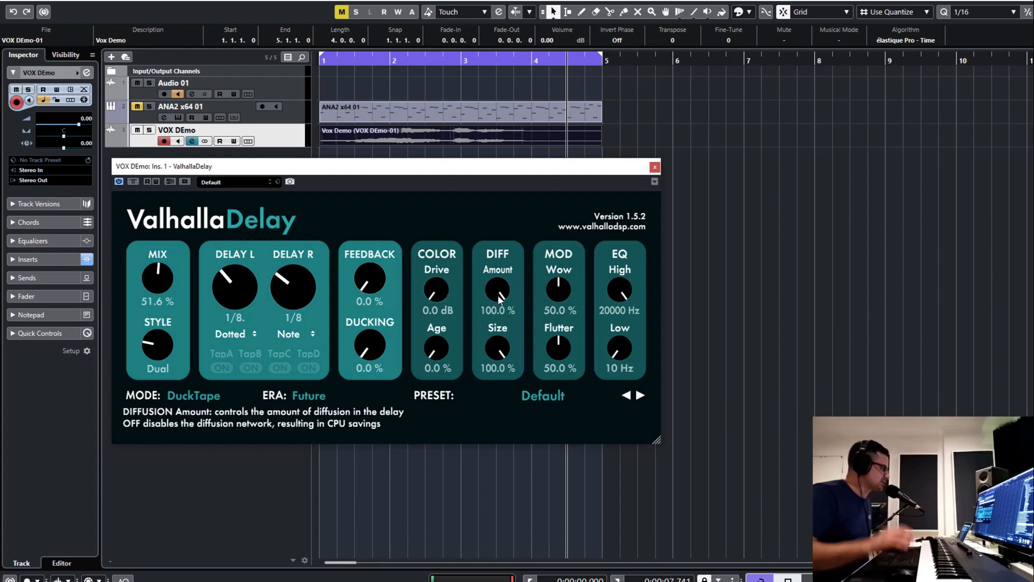
drag(502, 300, 501, 404)
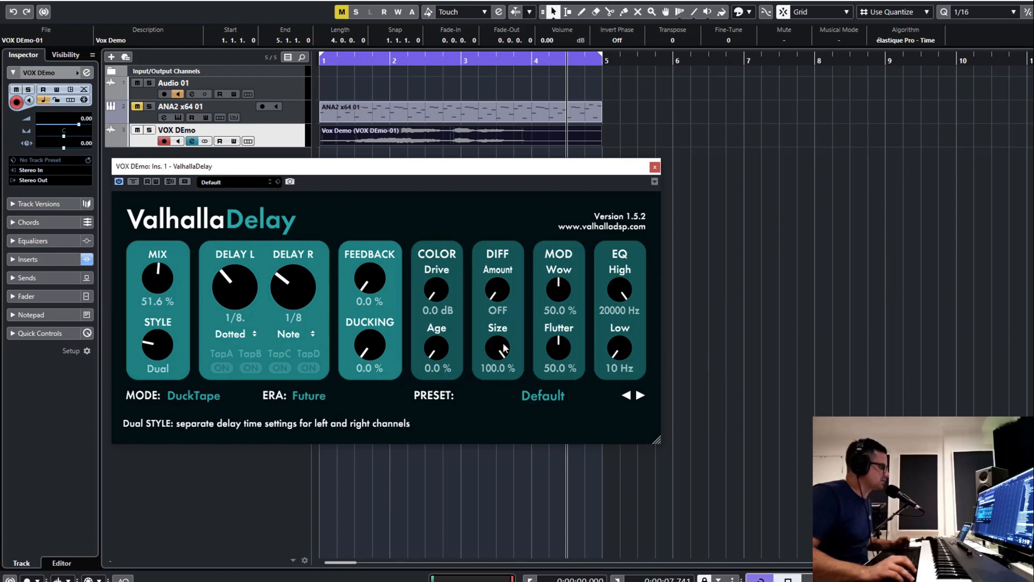
drag(503, 346, 498, 457)
Set the DuckTape delay's Ducking to 86.4 % and play the vocal while trying out the Feedback.
drag(374, 348, 399, 233)
drag(371, 350, 372, 337)
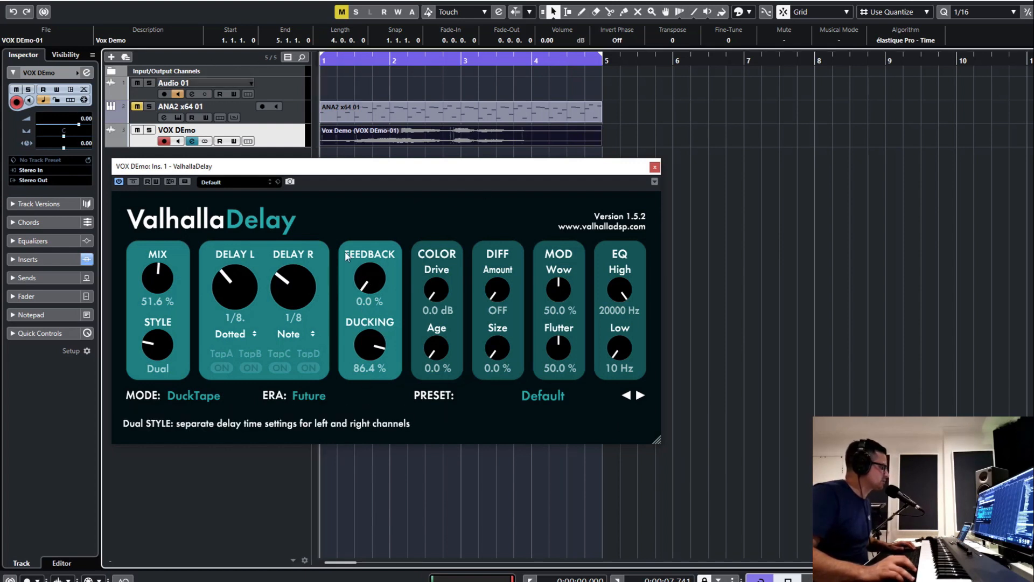
key(space)
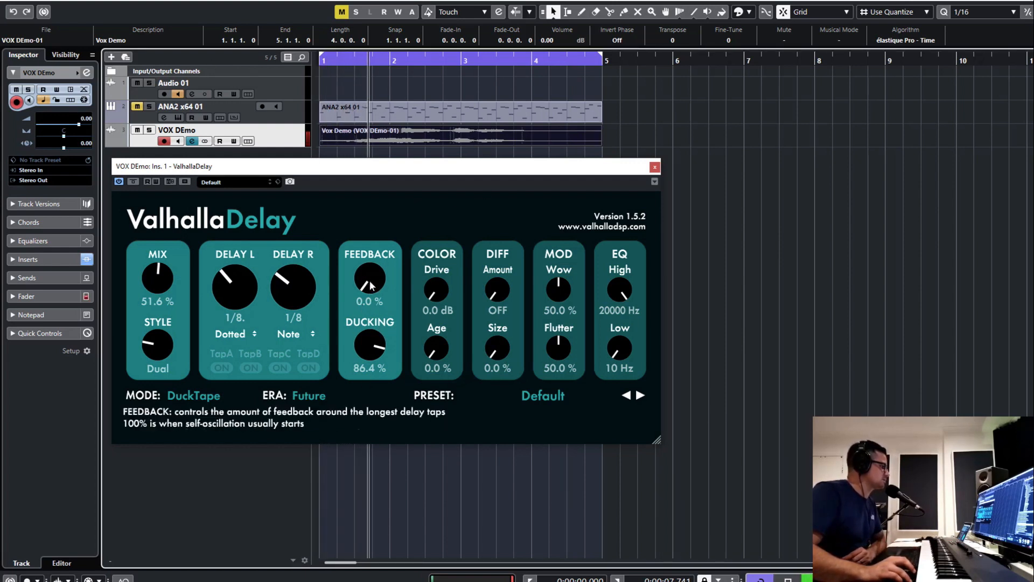
drag(371, 285, 392, 377)
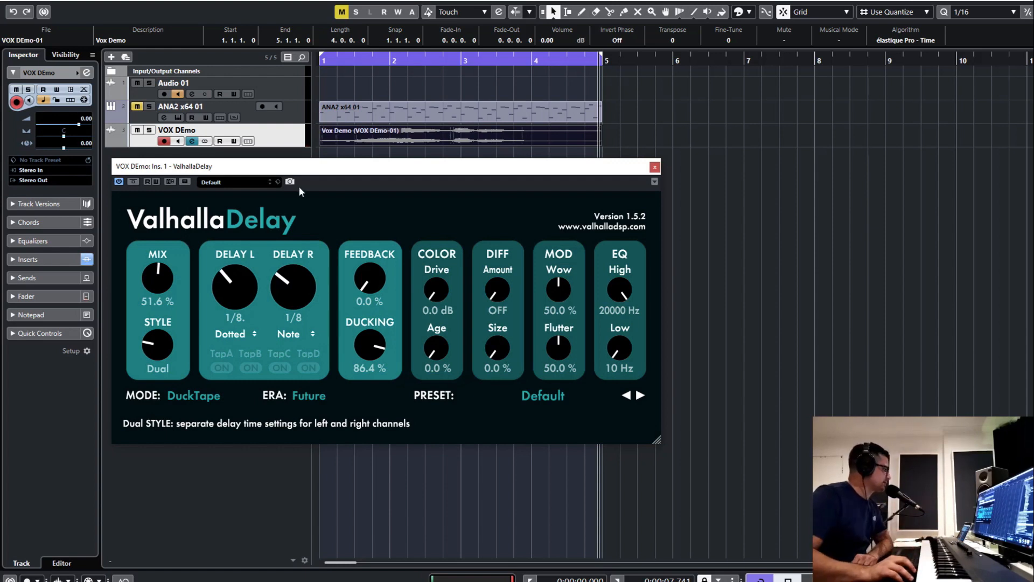
Close the vocal track's delay, mute the VOX DEmo track and unmute the ANA2 synth track.
click(649, 169)
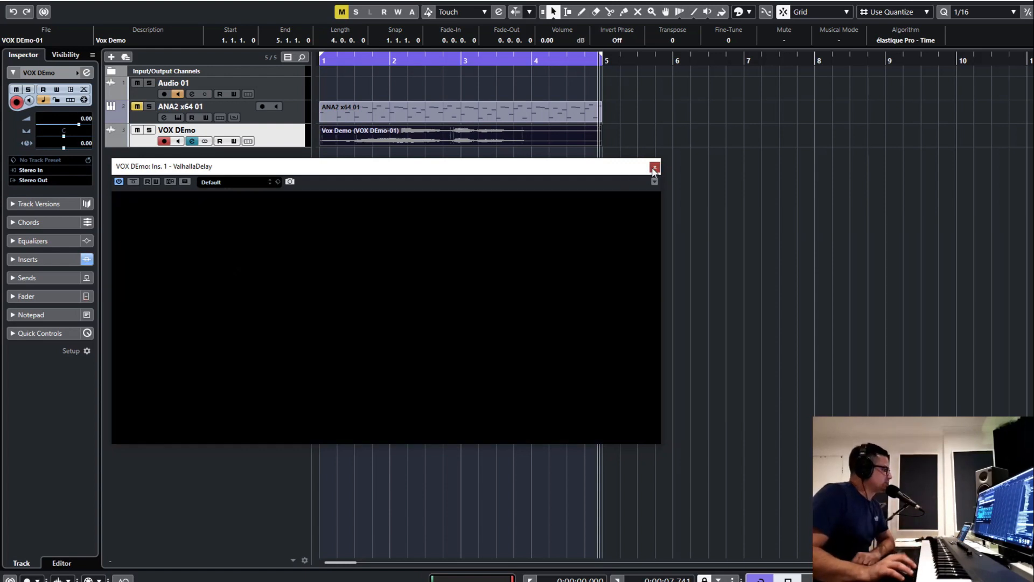
click(346, 242)
click(138, 129)
click(137, 106)
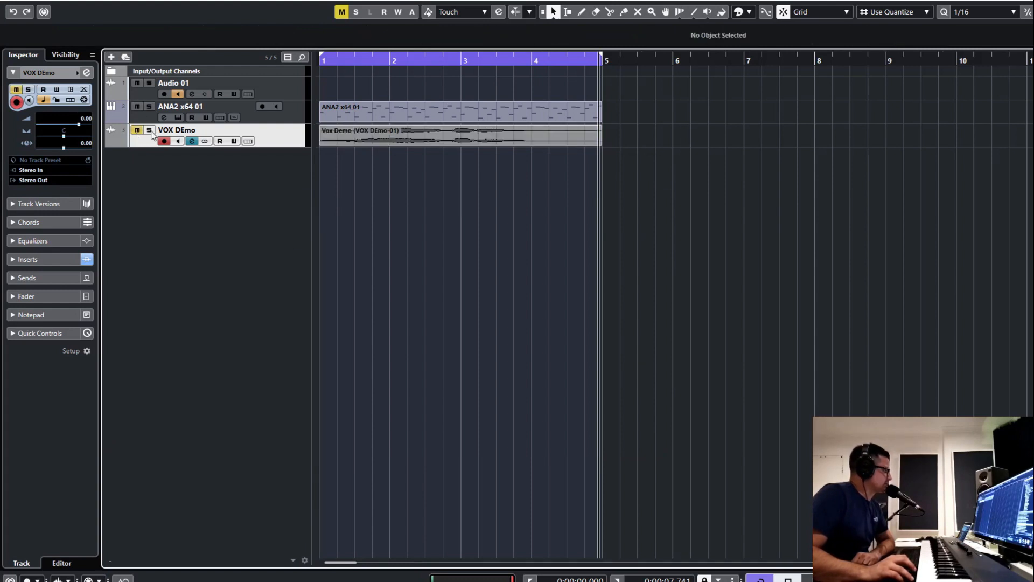
Open the ValhallaDelay insert on the ANA2 x64 01 track and close its channel settings.
click(164, 117)
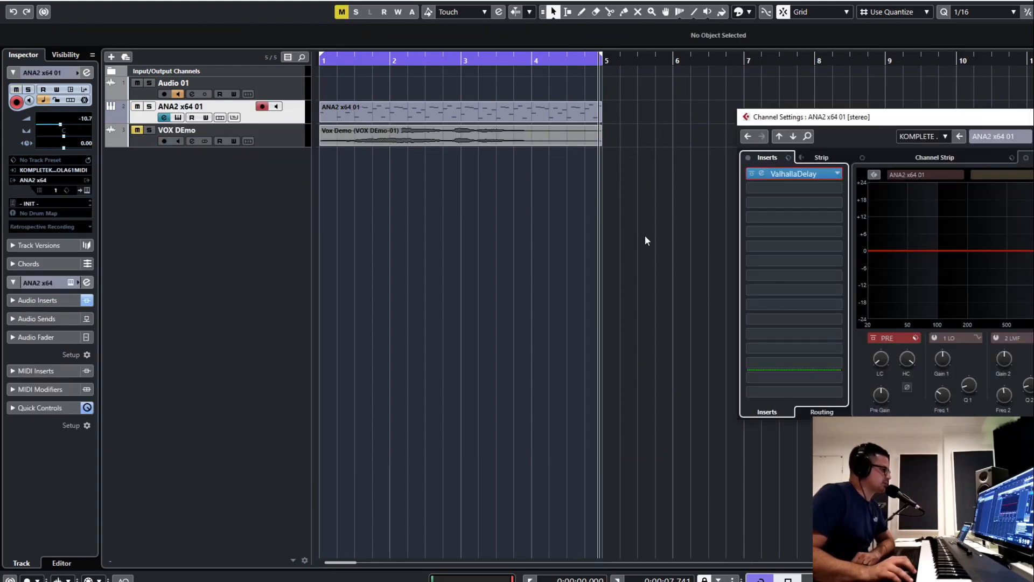
click(761, 174)
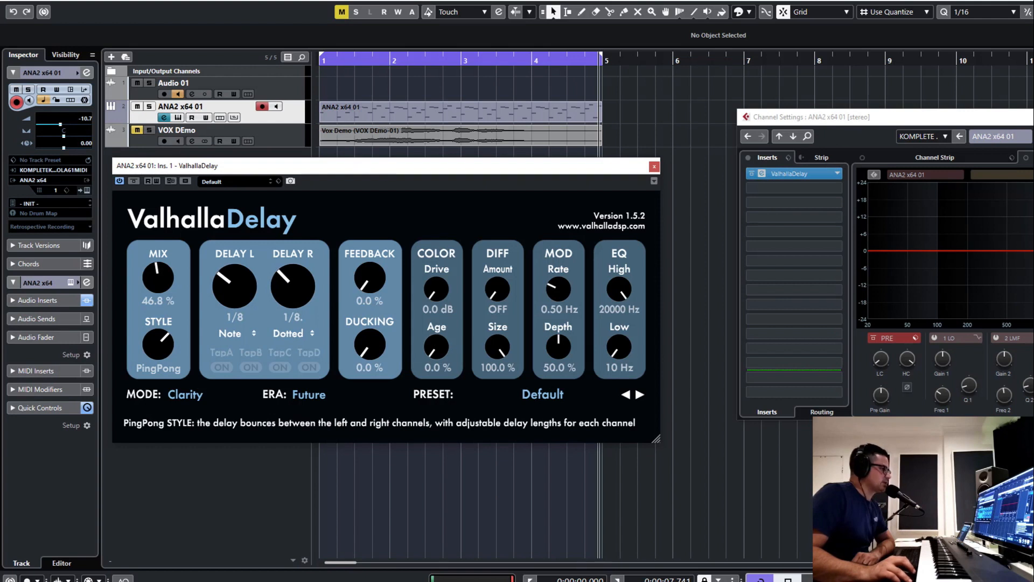
click(1033, 117)
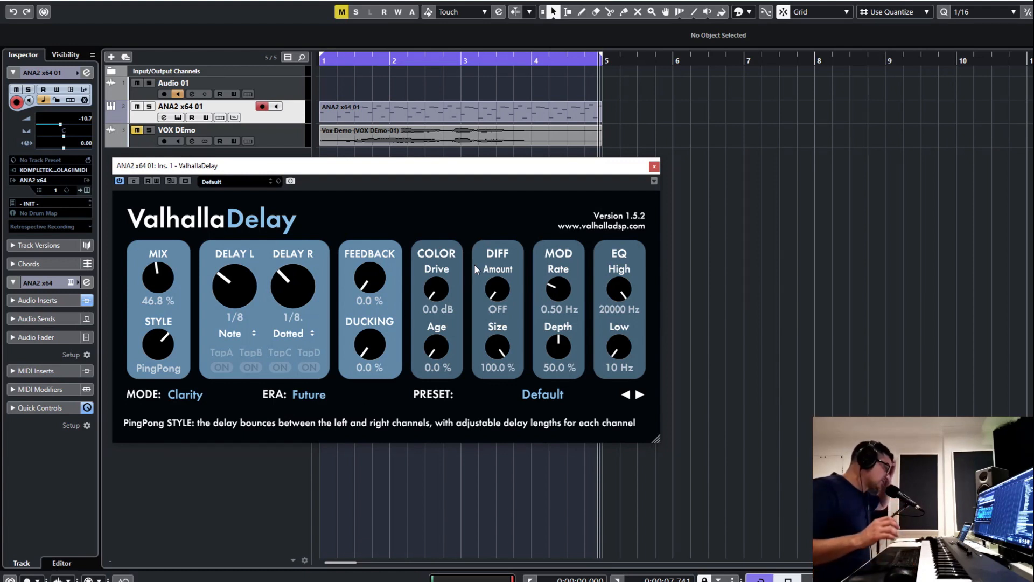
Set the Clarity delay's EQ High to 14460 Hz and Low to 310 Hz, and raise the Drive to 24.0 dB.
drag(618, 347, 627, 304)
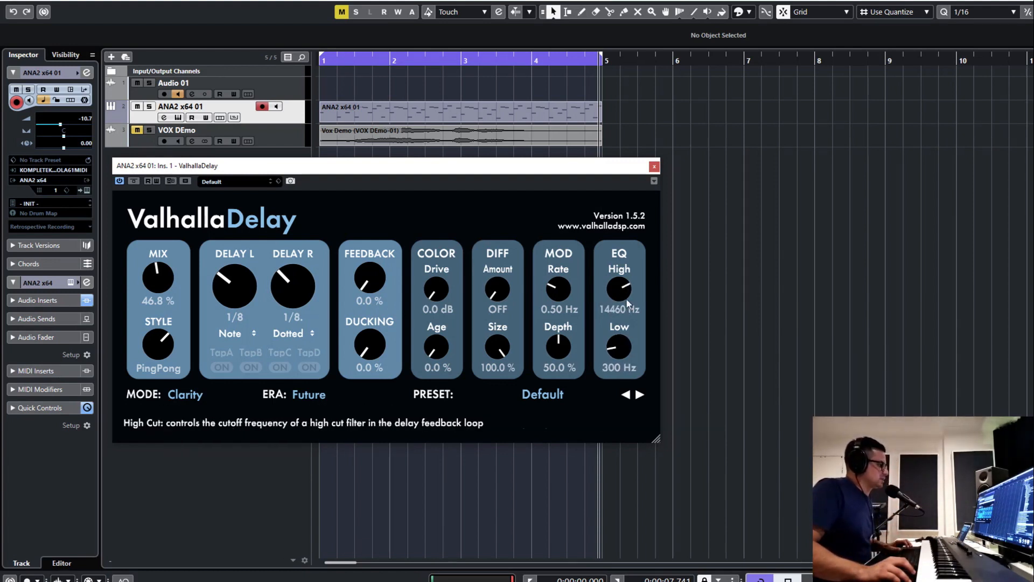
drag(622, 352, 622, 350)
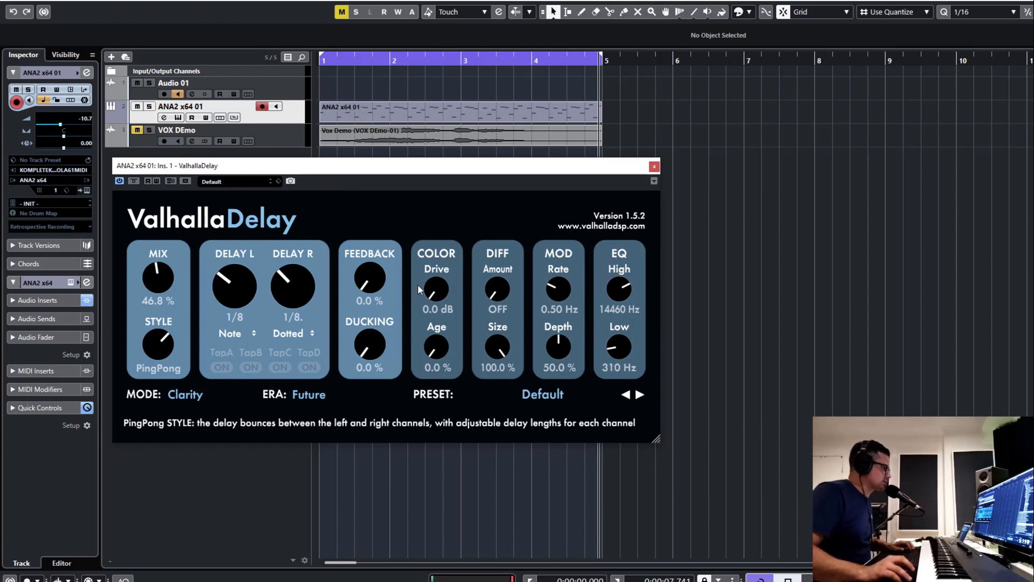
drag(426, 289, 439, 261)
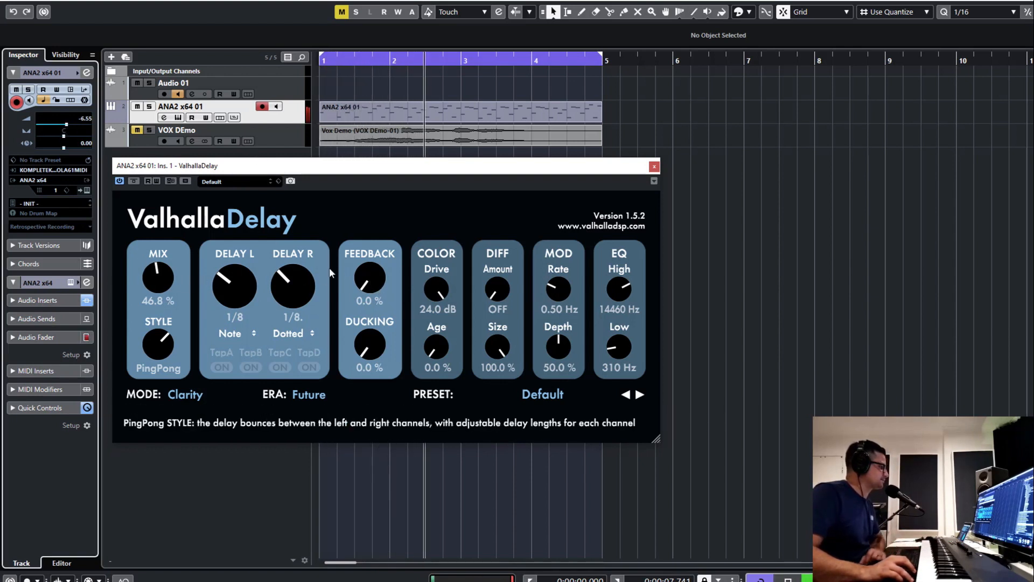
Raise the Clarity delay's Feedback to 200.0 % and set the ANA2 track volume to -4.70 dB during playback.
drag(362, 285, 358, 12)
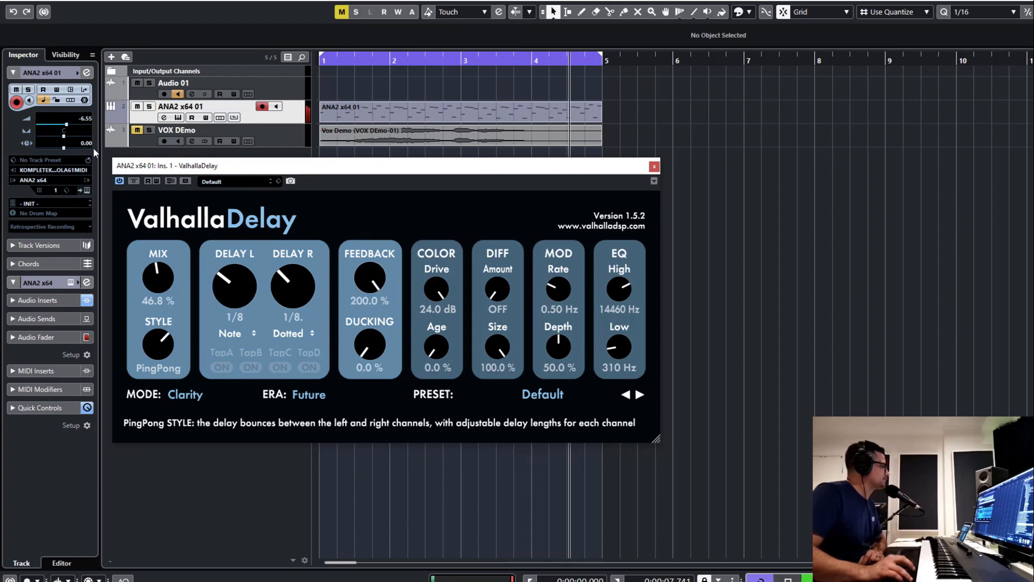
click(67, 124)
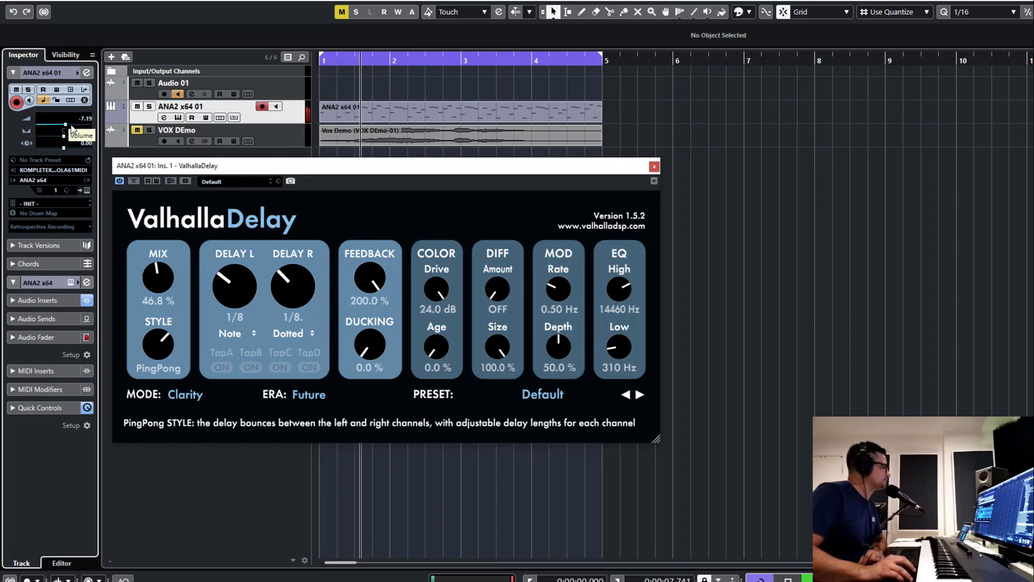
click(69, 124)
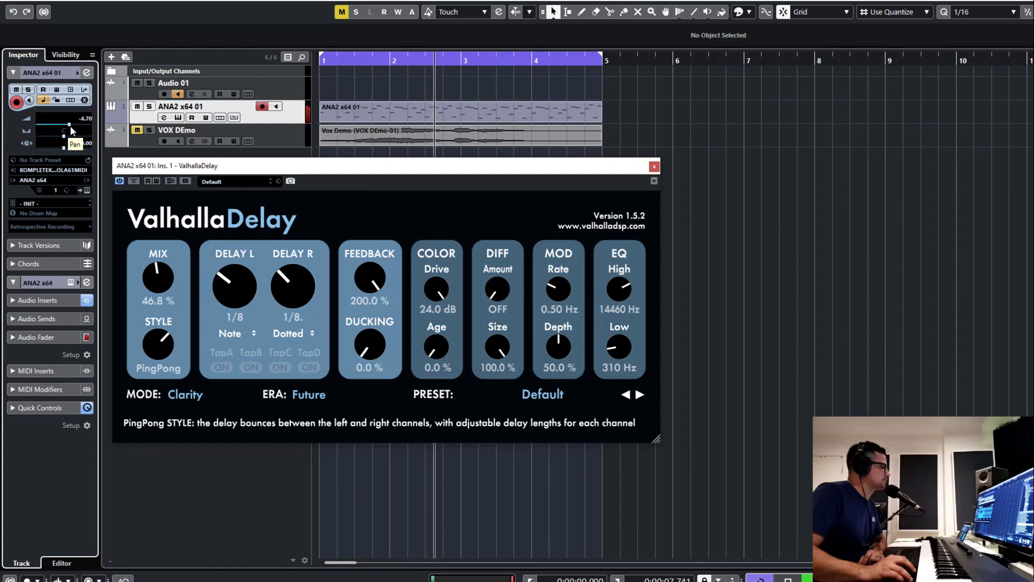
Adjust the Clarity delay's EQ High to 9230 Hz and Low to 10 Hz, and return the Feedback to 0.0 %.
drag(617, 287, 615, 291)
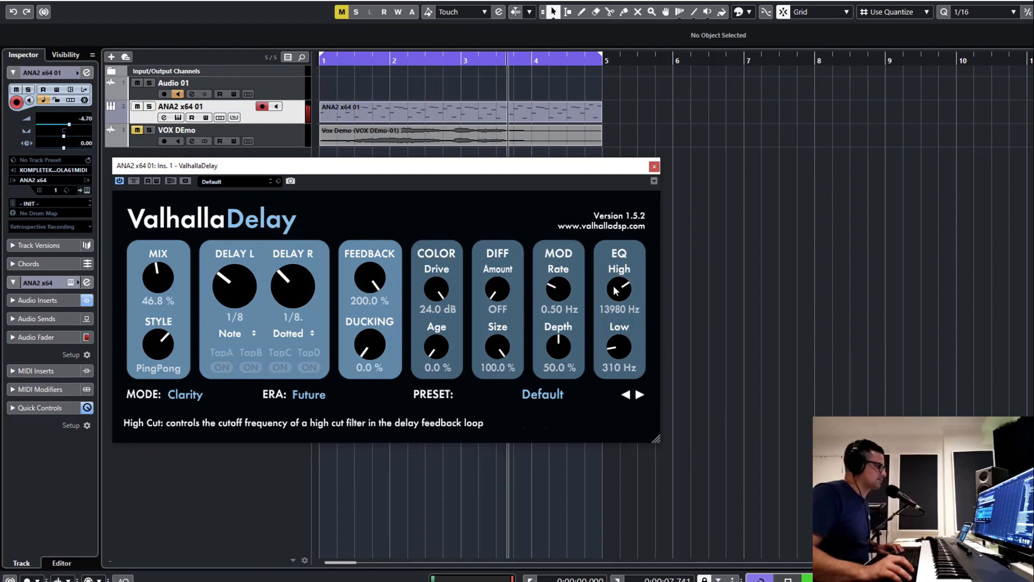
drag(617, 349, 596, 348)
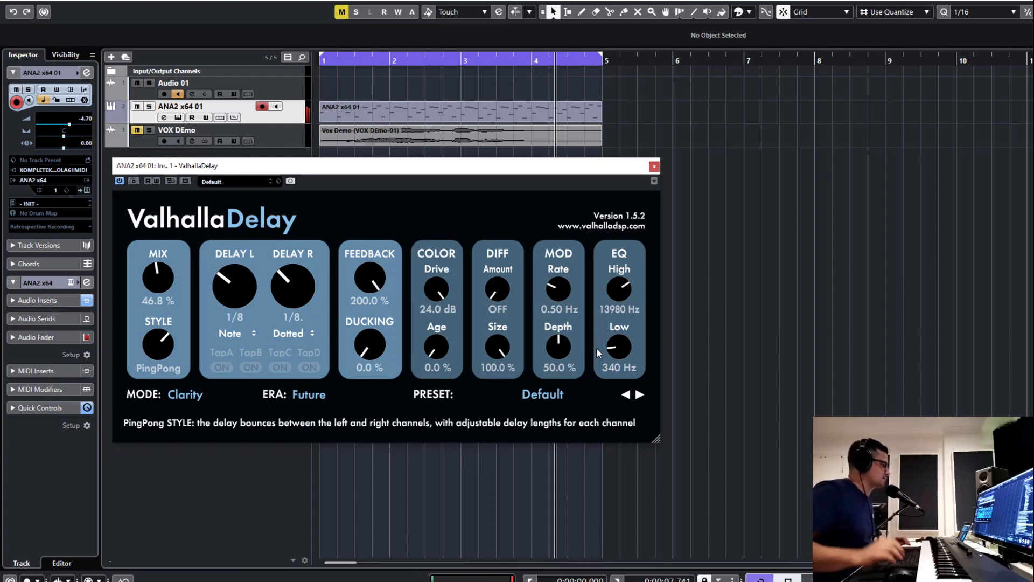
drag(623, 295, 622, 325)
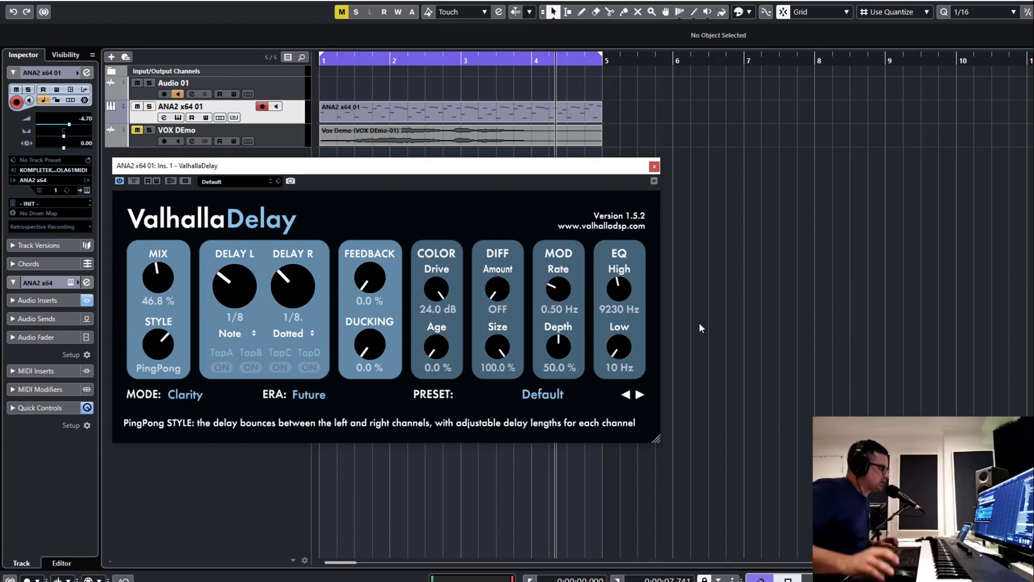
Set the Clarity delay's diffusion Amount to 28.0 % and raise the Feedback to 200.0 % during playback.
drag(497, 289, 497, 272)
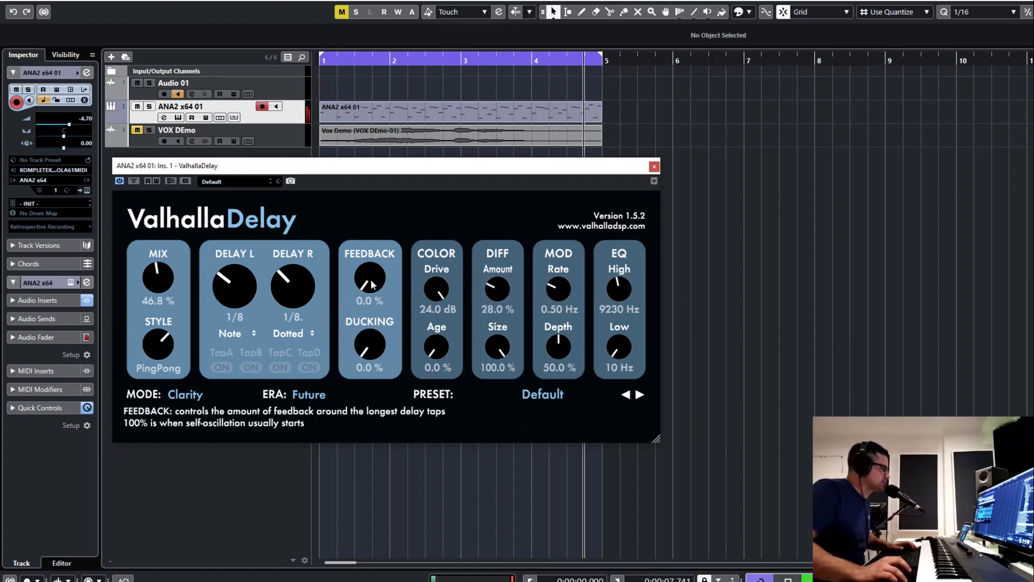
drag(372, 284, 401, 354)
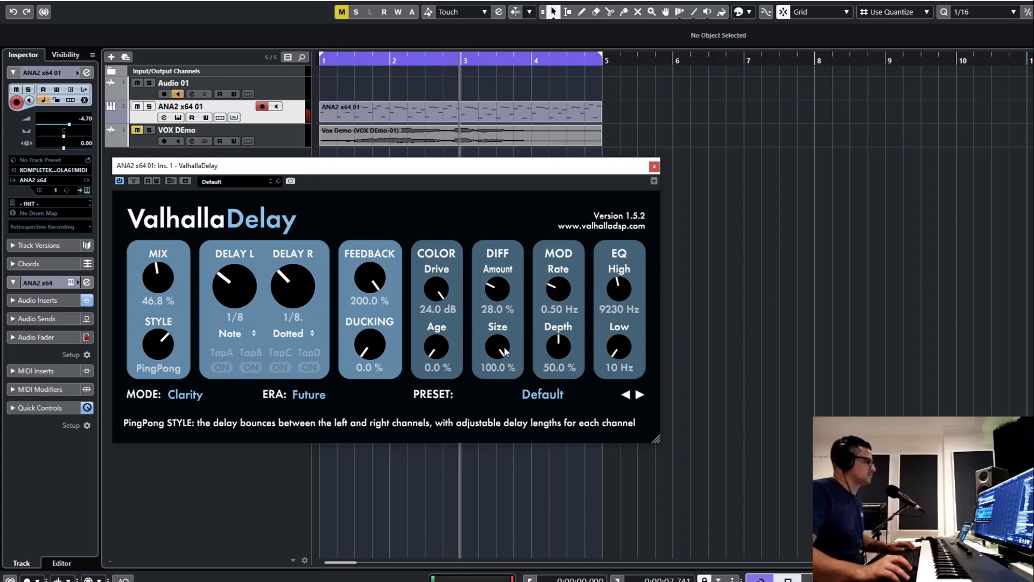